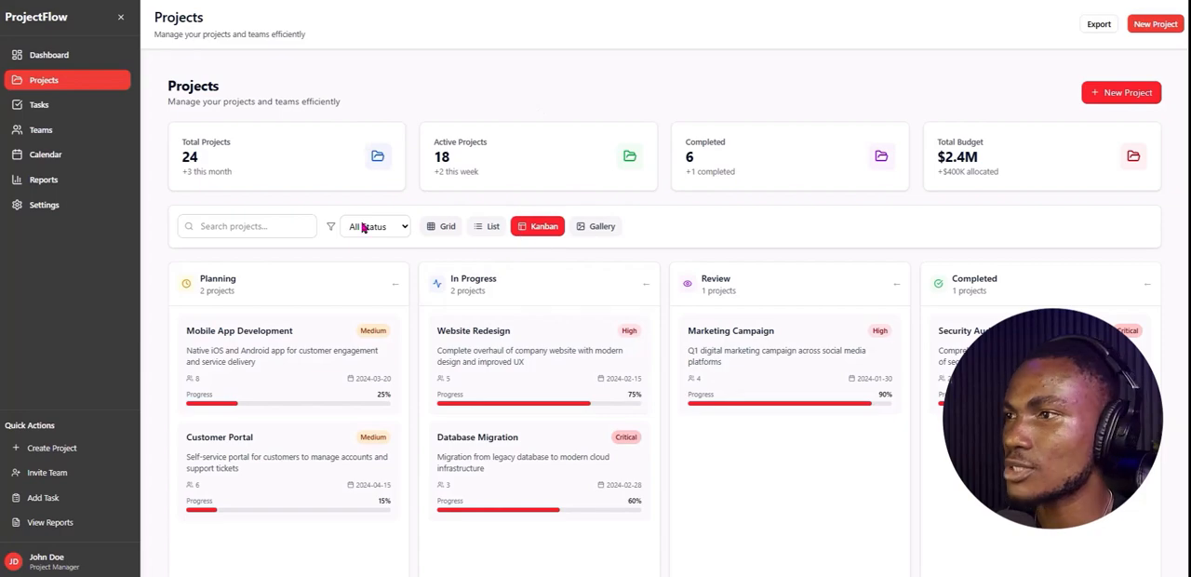
Examine the reference Projects page in its grid, list and Kanban views.
left_click(446, 229)
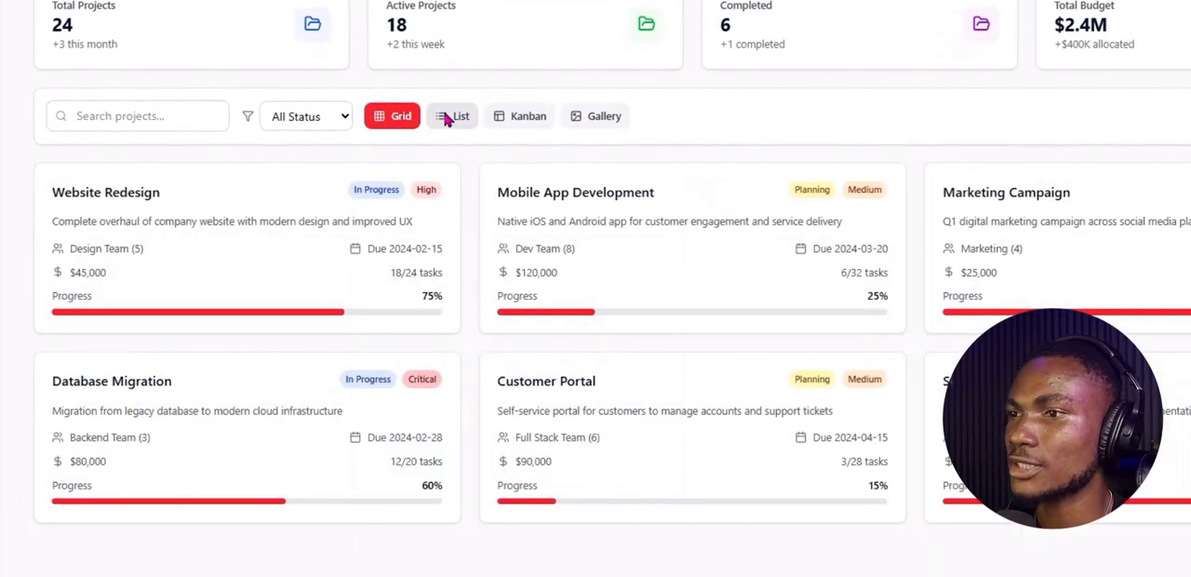
left_click(447, 118)
left_click(526, 117)
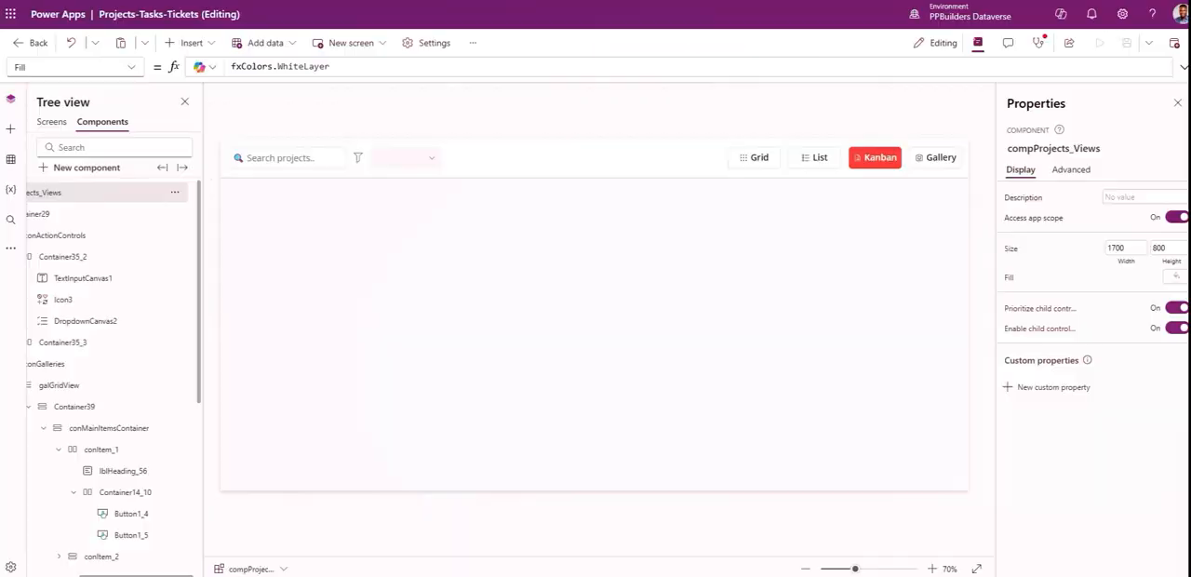
In the Power Apps component compProjects_Views, examine the galleries inside conGalleries in the Grid, List and Kanban views.
left_click(65, 365)
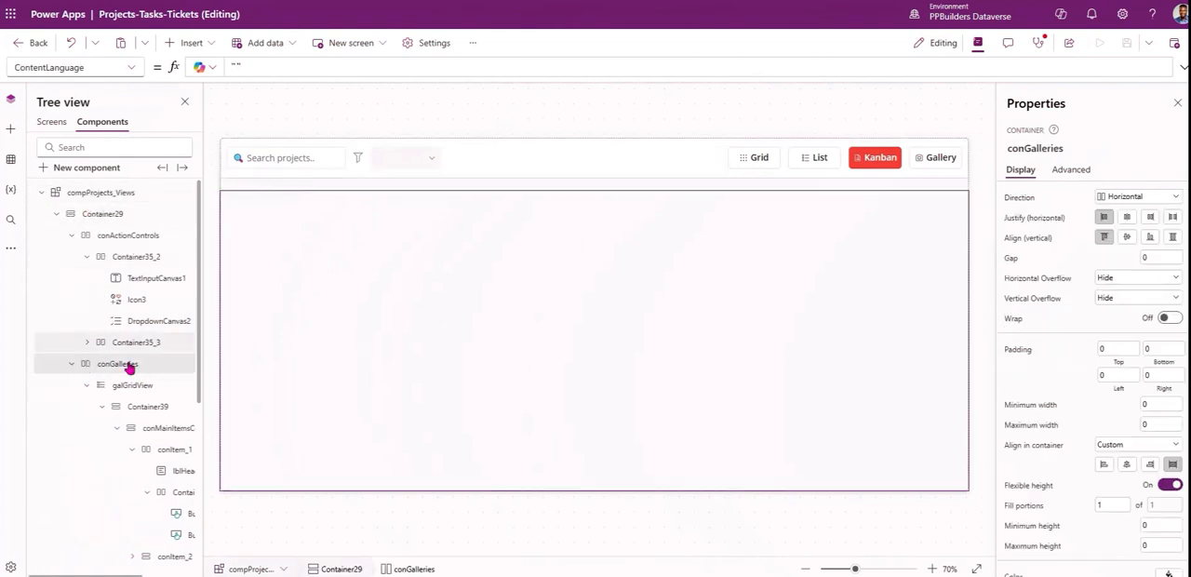
left_click(87, 385)
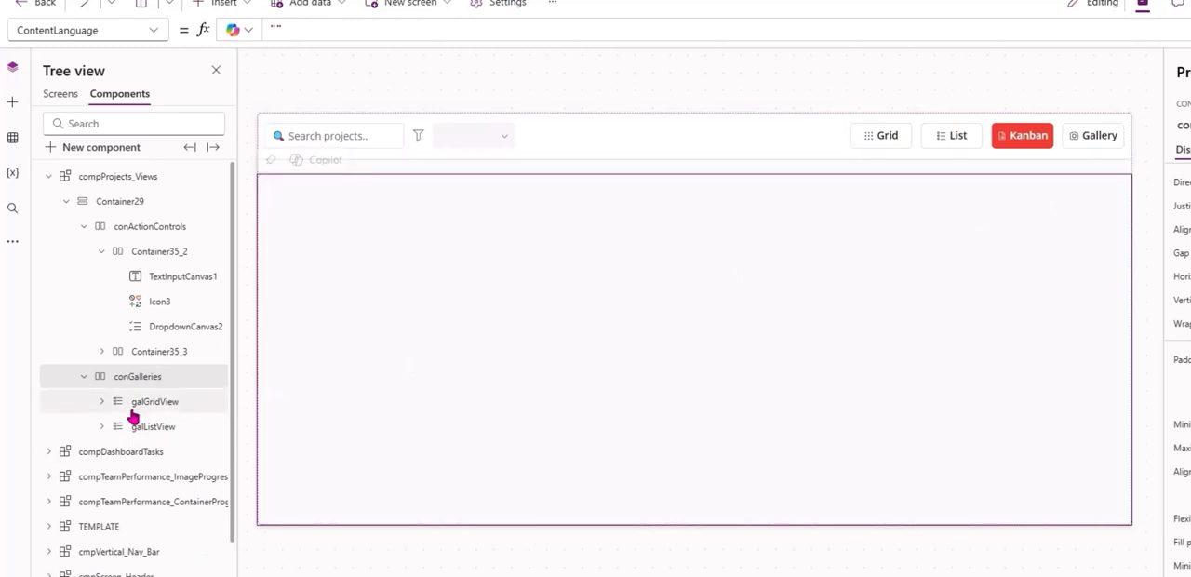
left_click(156, 402)
left_click(880, 140)
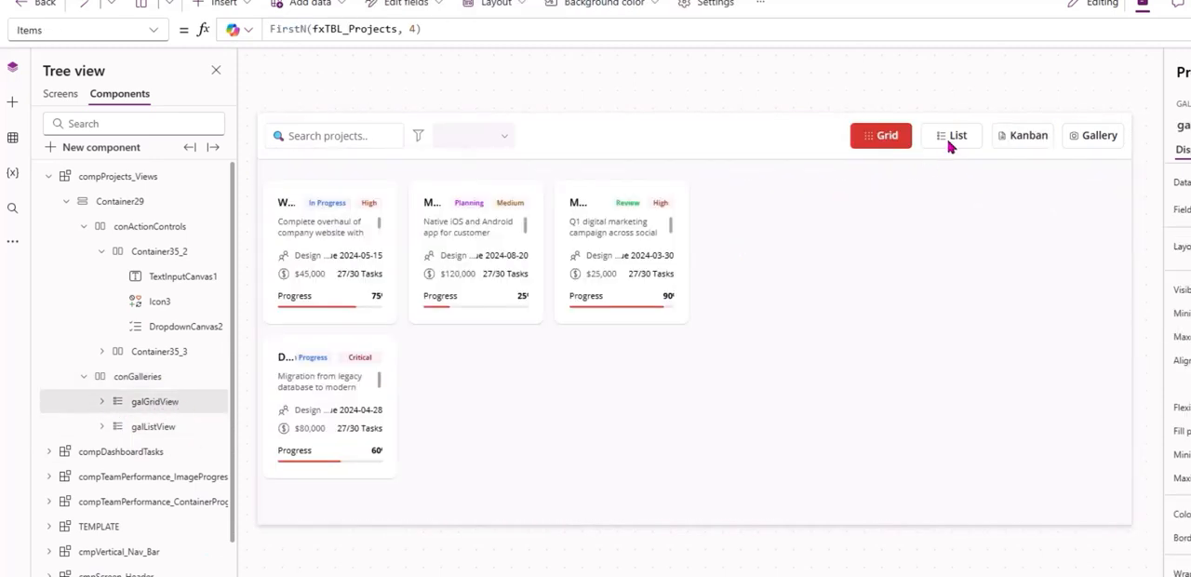
left_click(952, 138)
left_click(153, 425)
left_click(1028, 135)
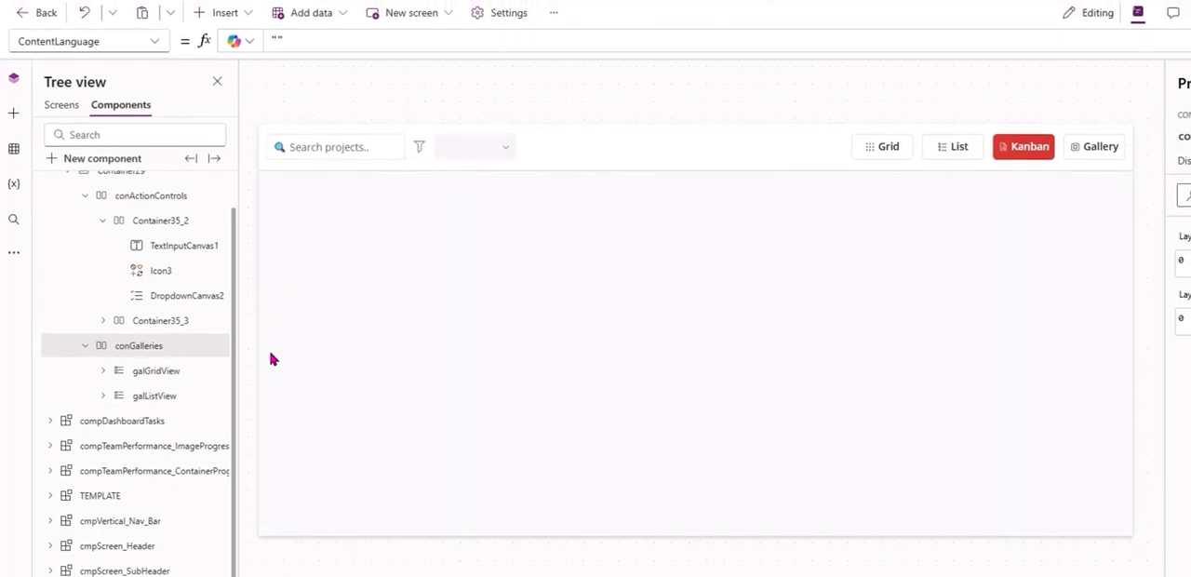
Insert a horizontal gallery into conGalleries for the Kanban view.
left_click(225, 11)
type("GALLER")
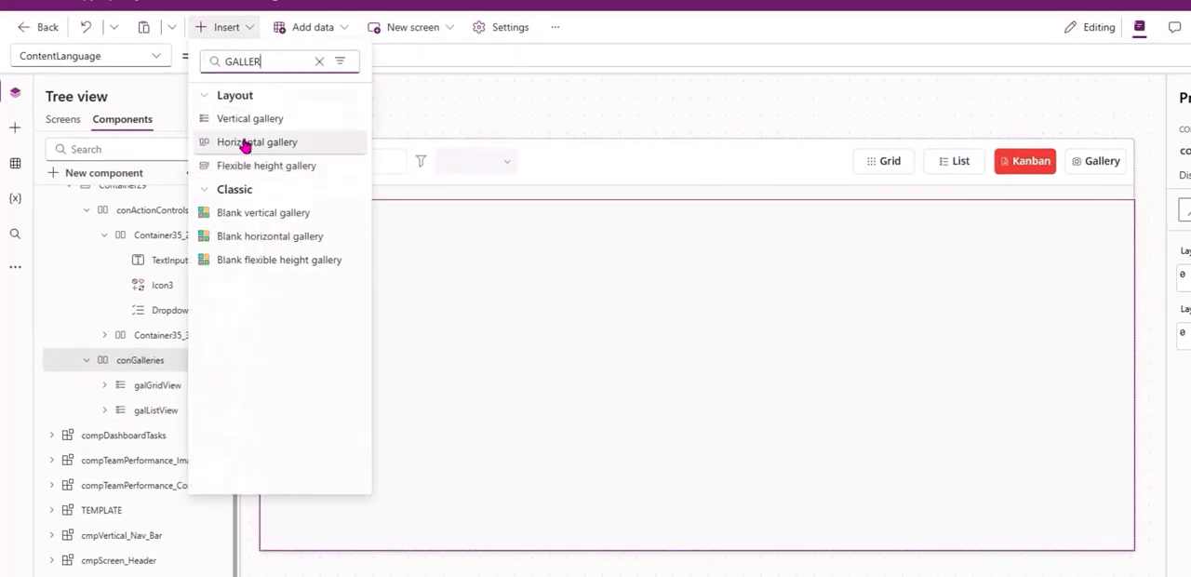
left_click(243, 142)
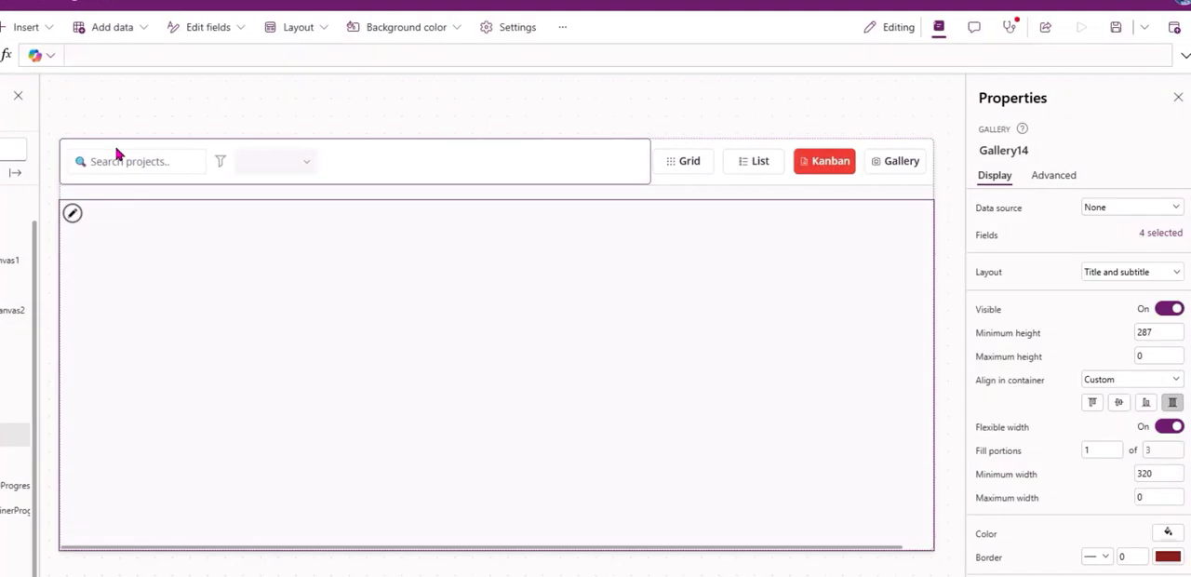
Set the new gallery's minimum height and minimum width to 0 and its layout to Blank.
left_click(1068, 184)
left_click(1020, 211)
type("min")
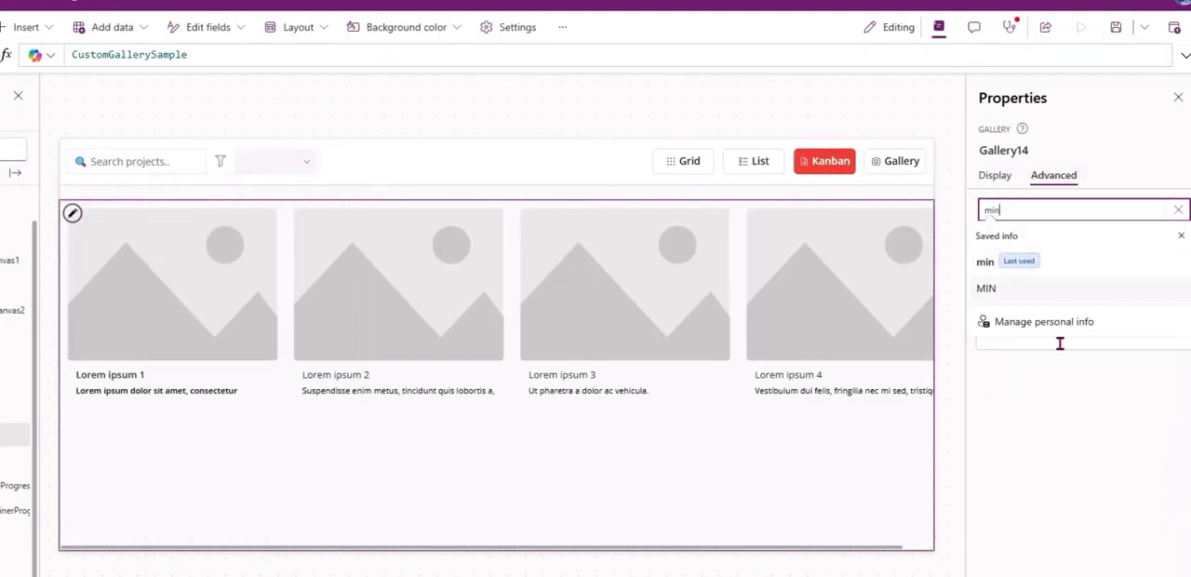
left_click(1011, 267)
type("0")
left_click(1010, 308)
type("0")
left_click(410, 414)
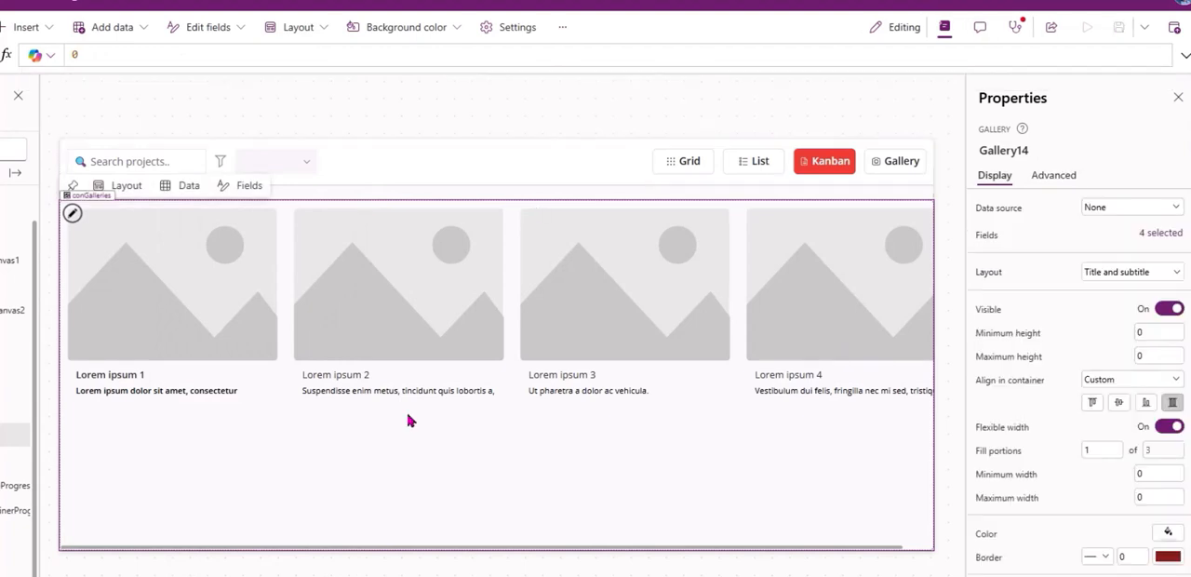
left_click(1107, 272)
left_click(927, 419)
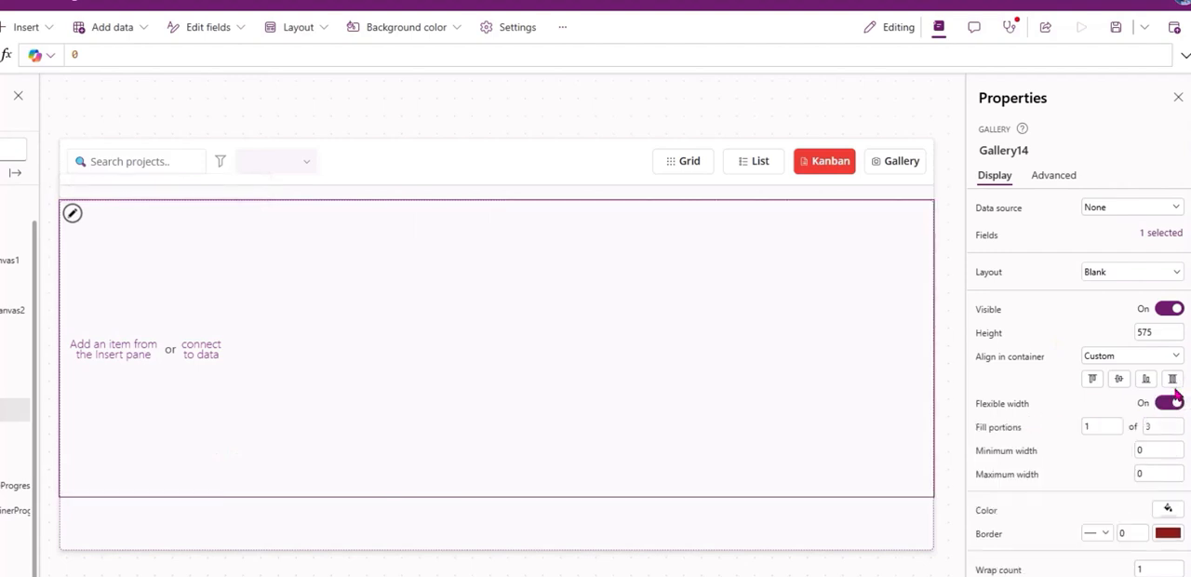
Move the new gallery to the end of conGalleries and rename it galKanbanView.
right_click(153, 410)
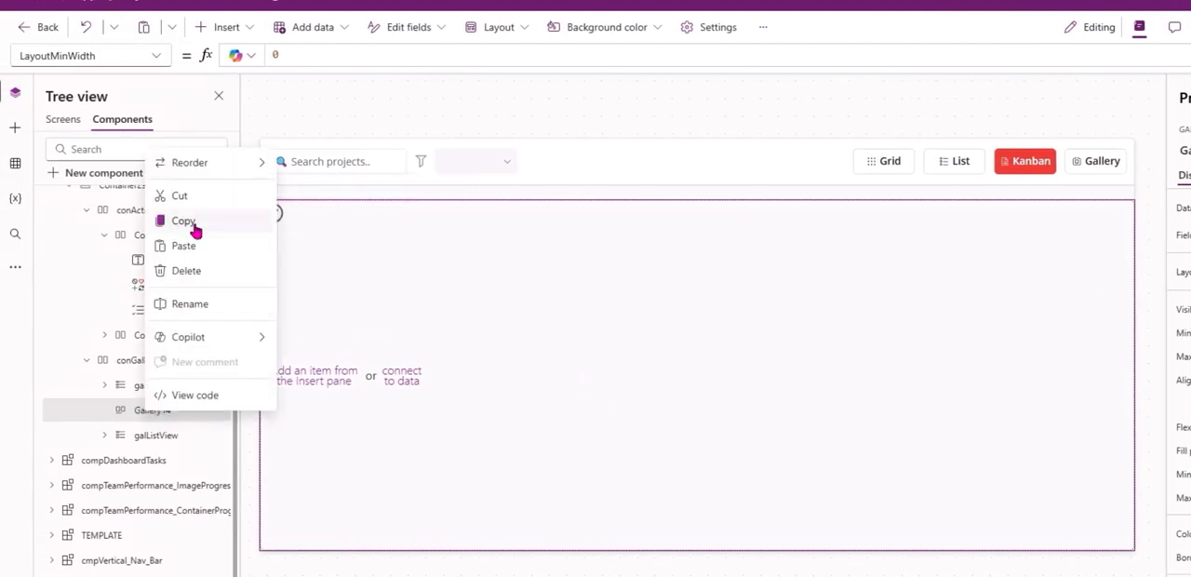
mouse_move(242, 162)
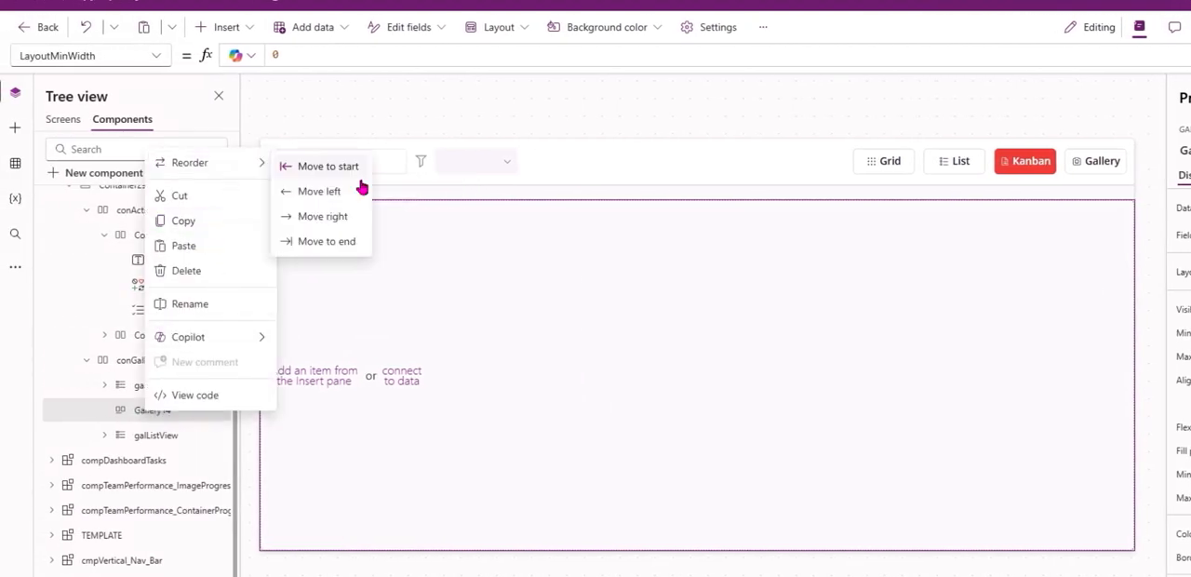
left_click(345, 242)
double_click(154, 436)
type("alKanbanView")
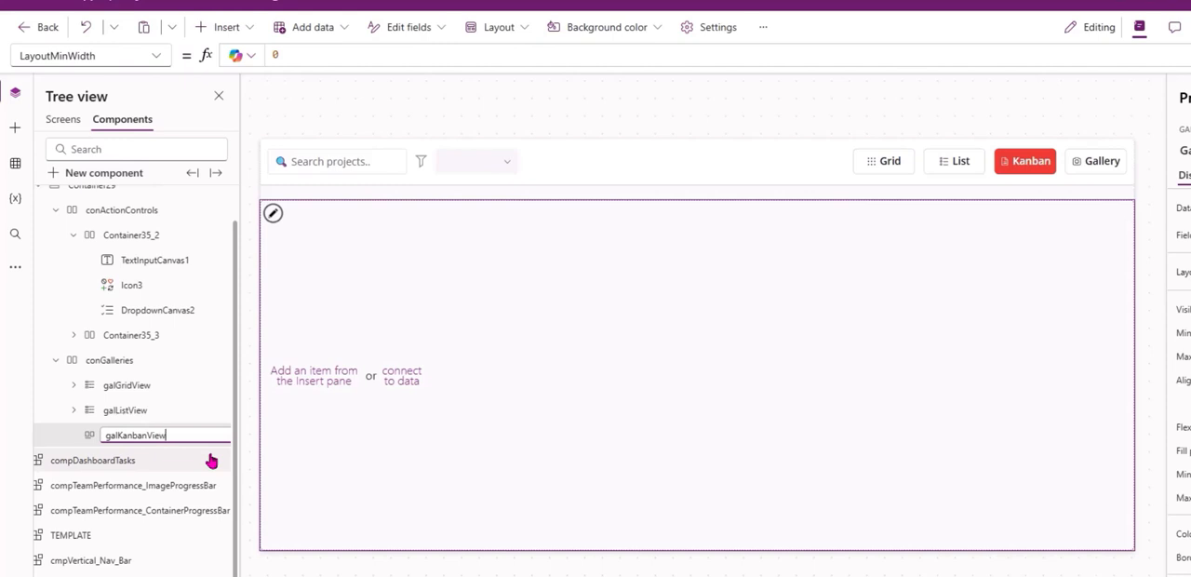
key("Escape")
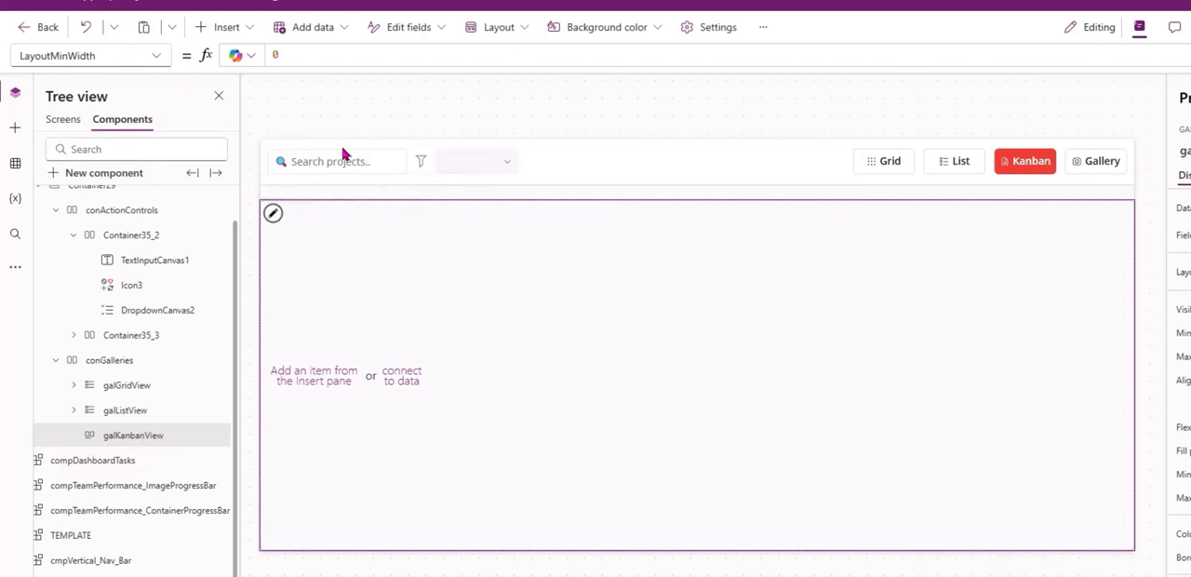
Insert a vertical container into the template of galKanbanView and set its Y position to 0.
left_click(279, 240)
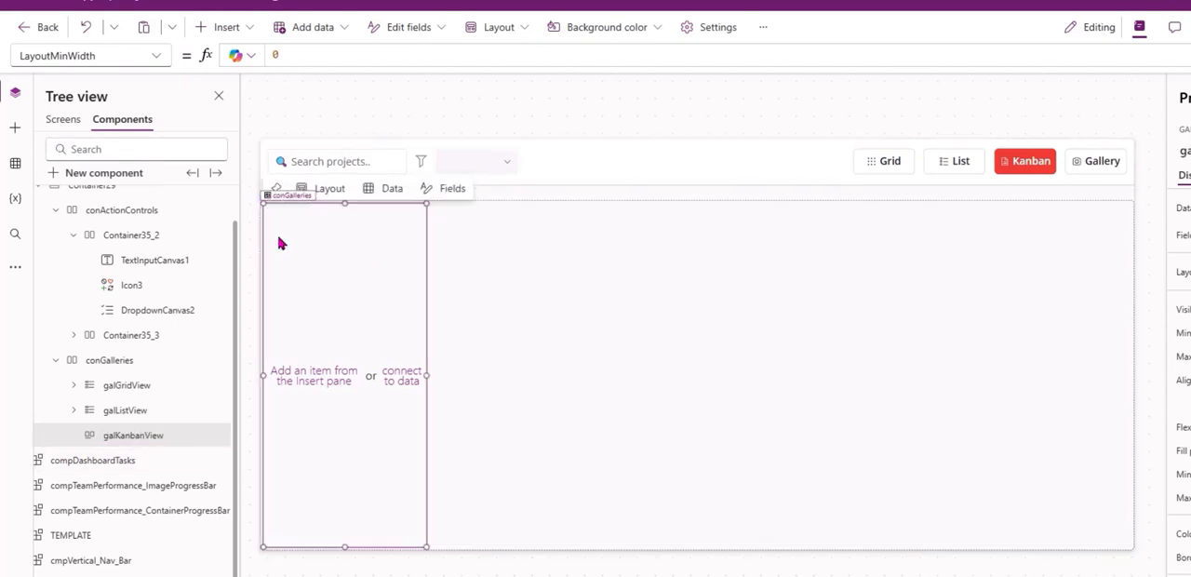
left_click(221, 32)
type("container")
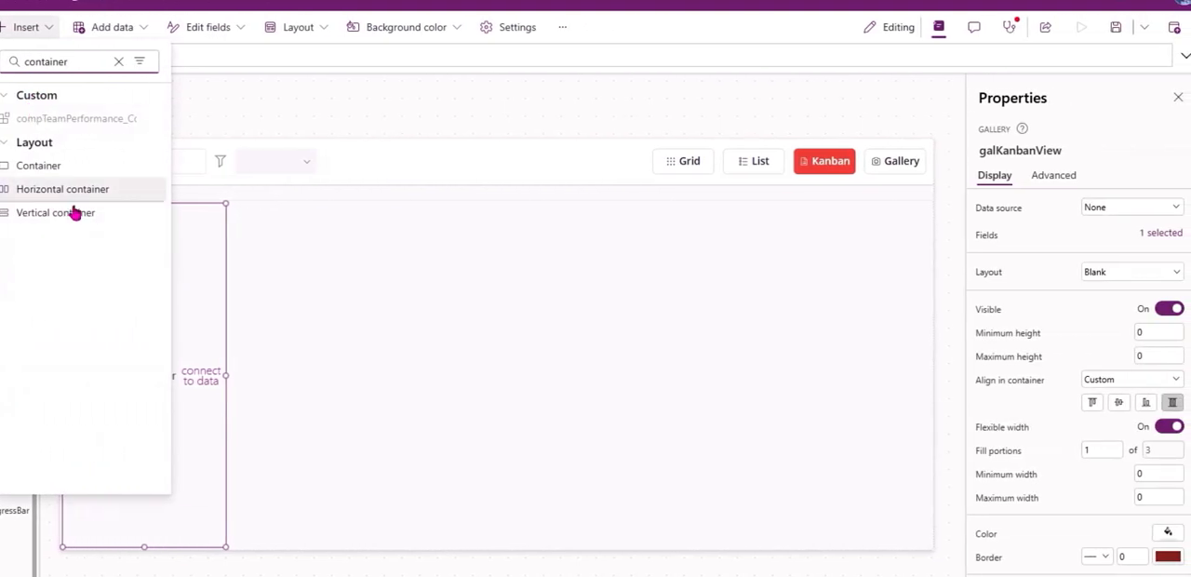
left_click(75, 213)
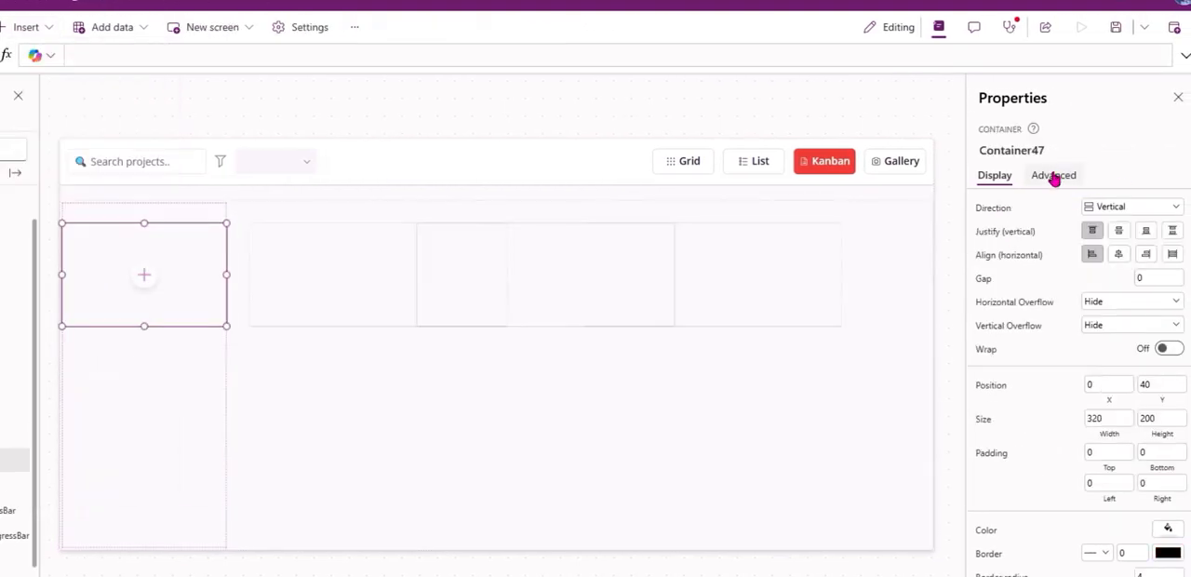
left_click(1145, 387)
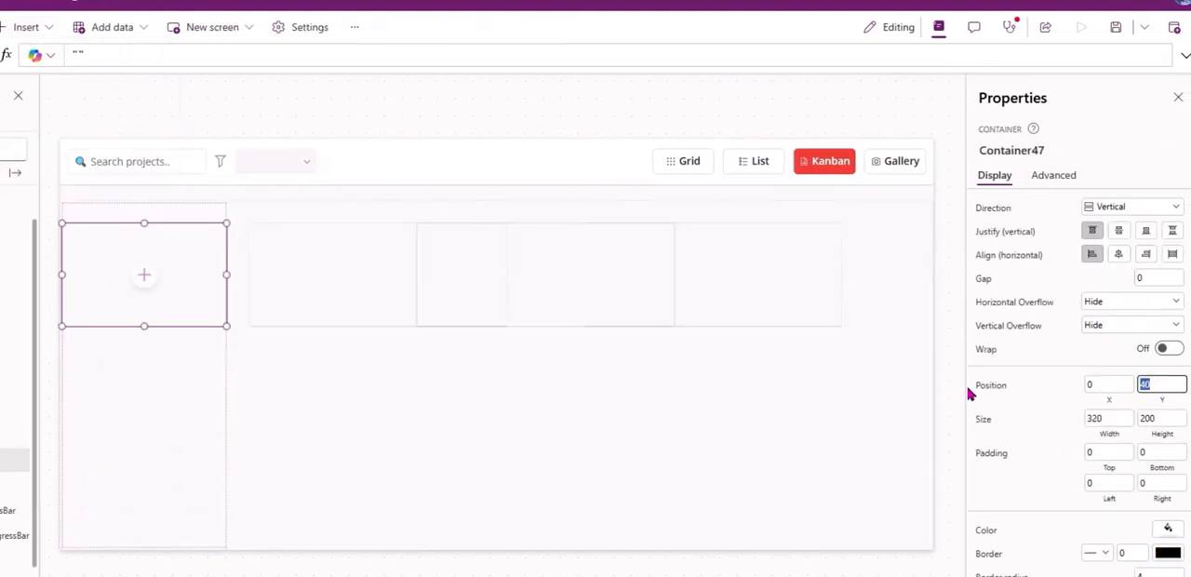
type("0")
key("Tab")
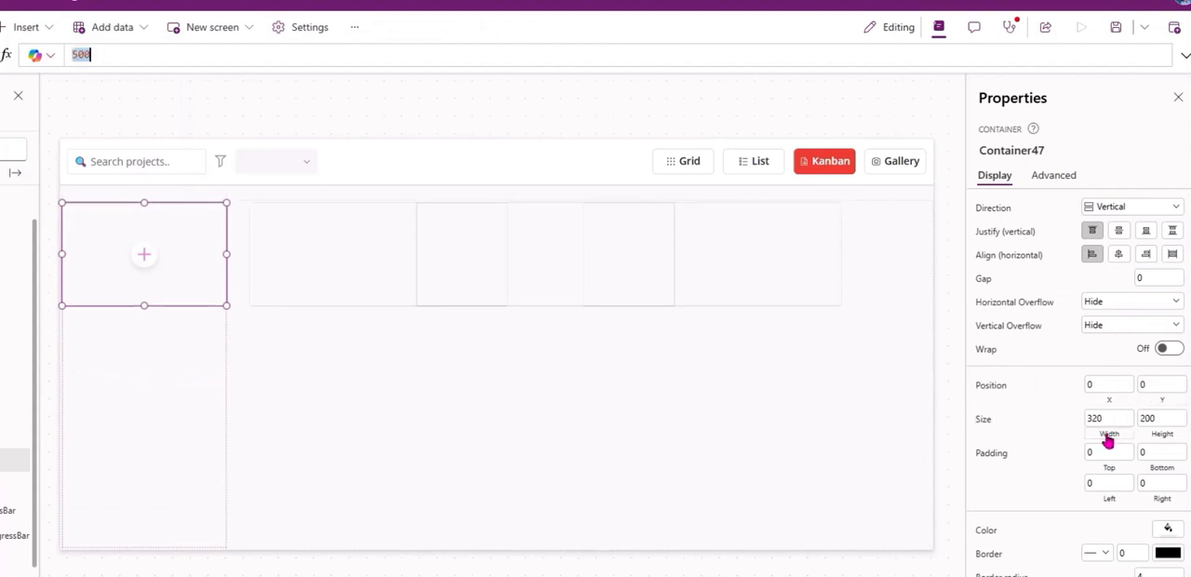
Set the width of the container in the gallery template to Parent.TemplateWidth.
type("Parent")
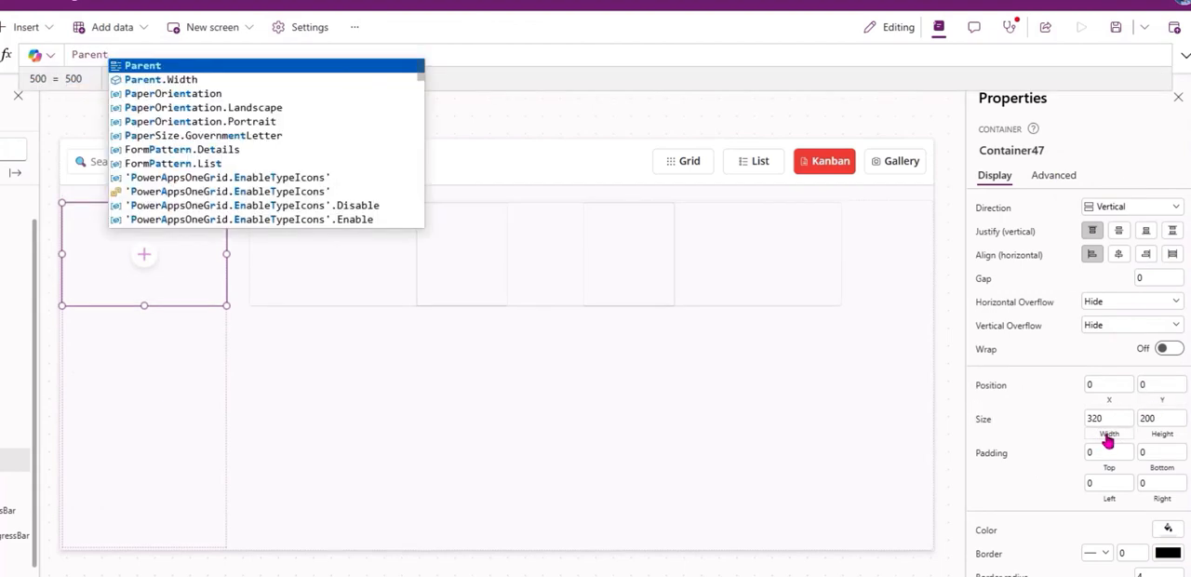
type(".")
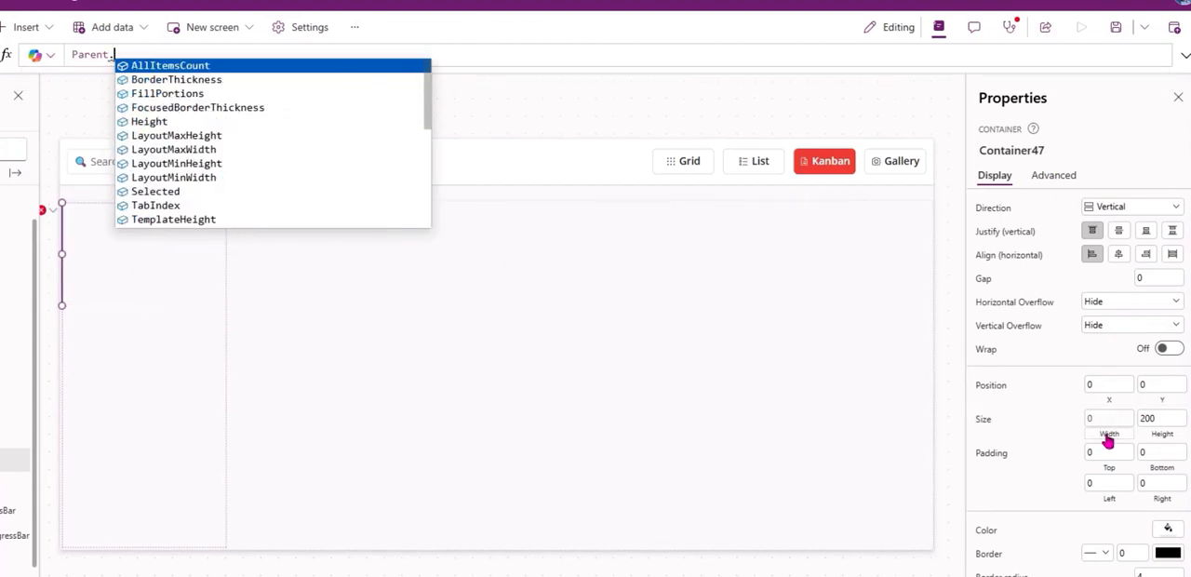
type("Templa")
key("Down")
key("Down")
key("Tab")
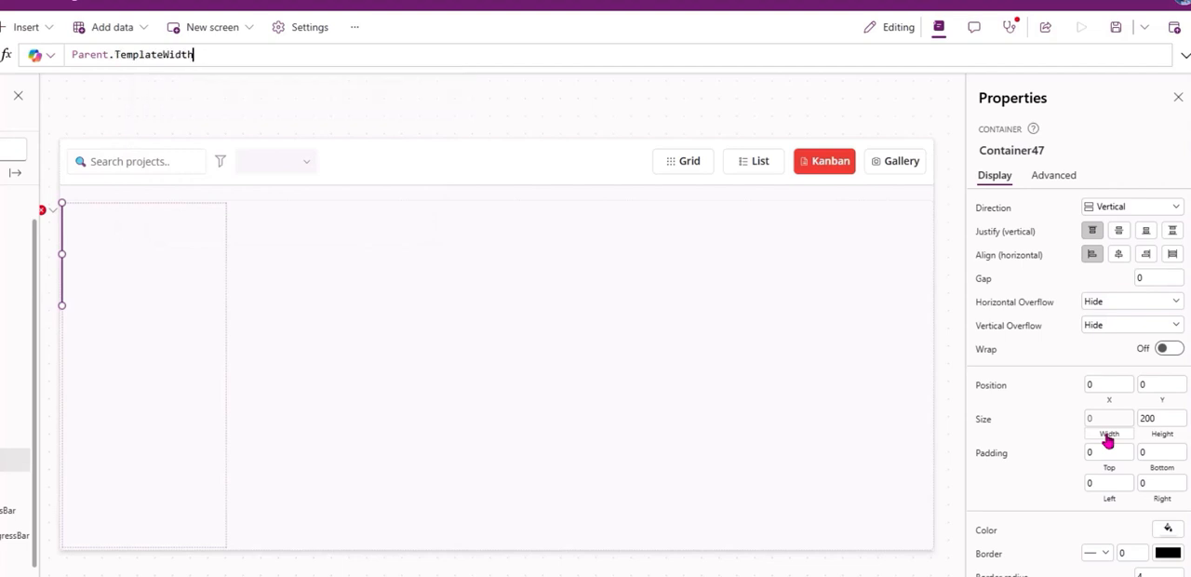
Set the height of the container in the gallery template to Parent.TemplateHeight.
left_click(1164, 439)
type("Pr")
key("BackSpace")
type("arent")
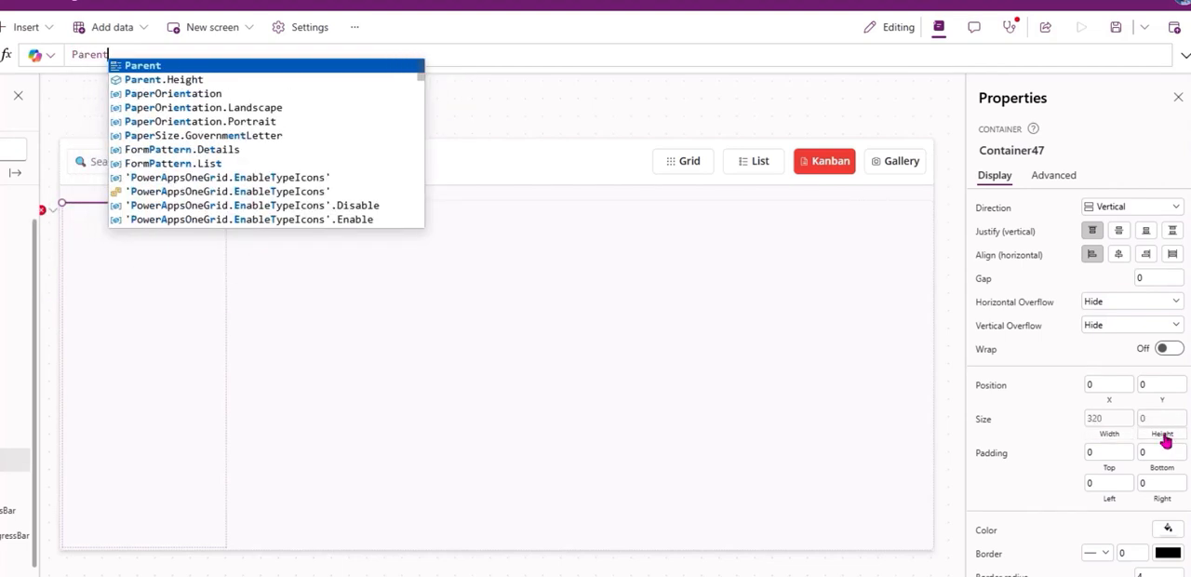
type(".Tem")
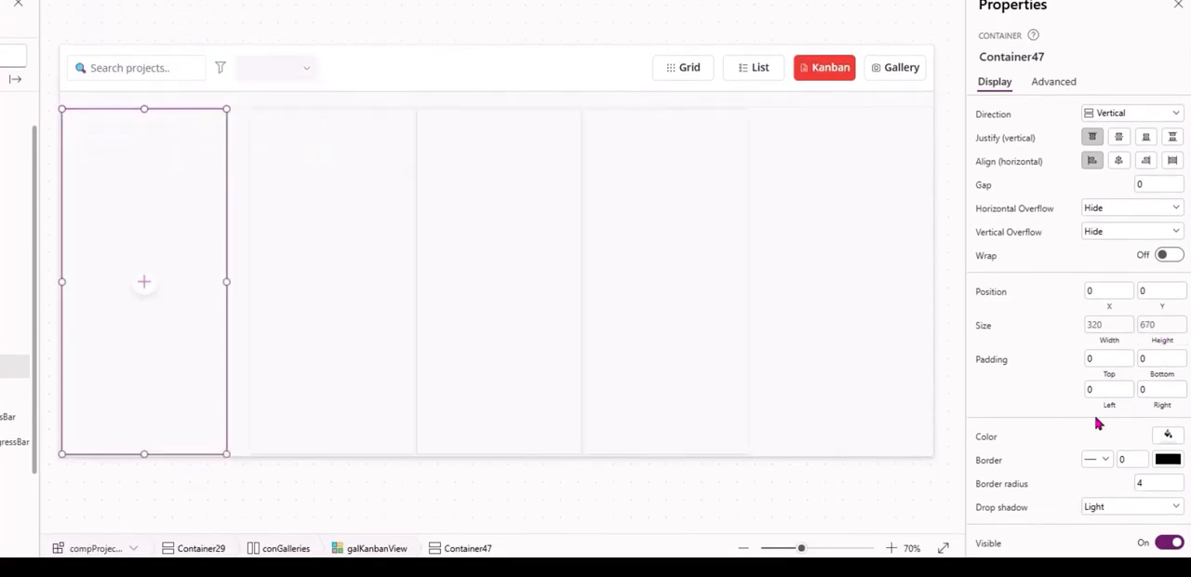
Check the drop shadow options of the template container and set its fill color to white.
scroll(1113, 486, "down", 1)
left_click(1121, 478)
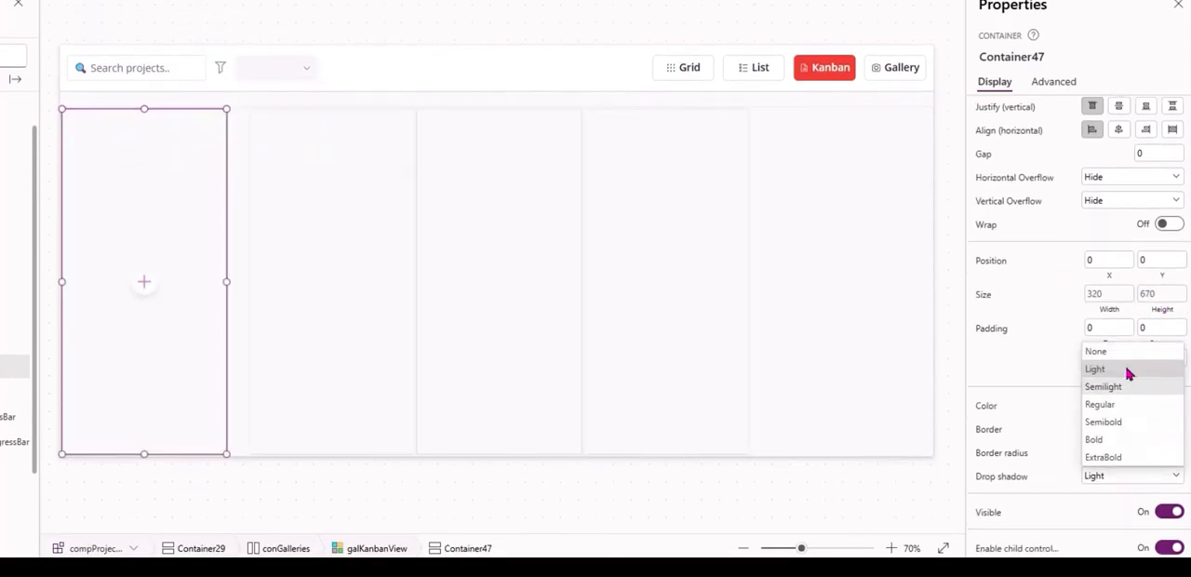
left_click(1097, 480)
left_click(1157, 409)
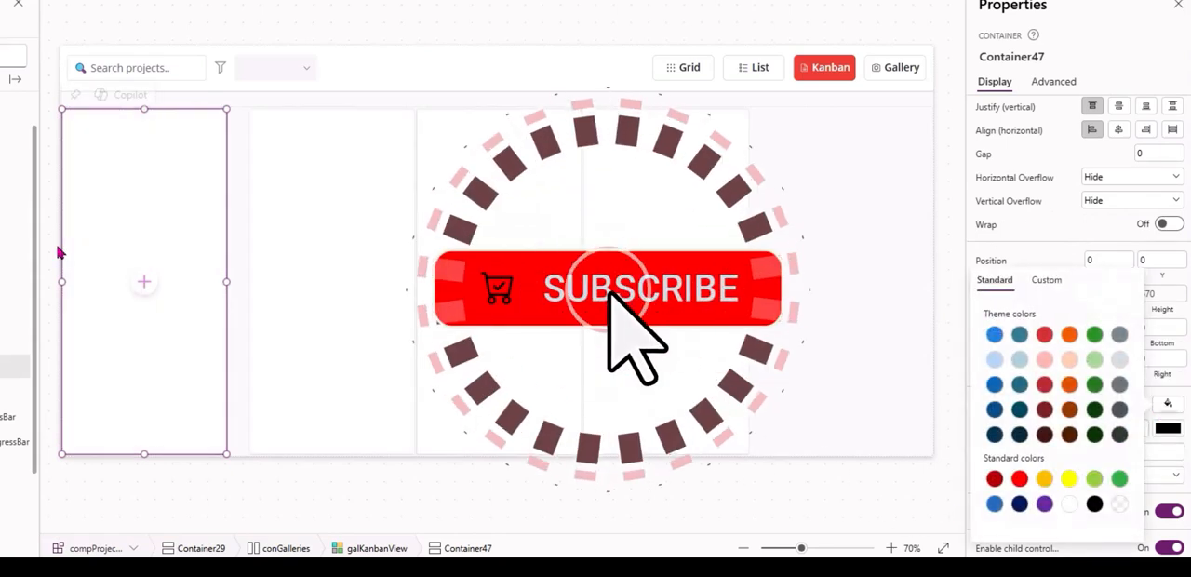
Set the template padding of galKanbanView to 0.
left_click(690, 406)
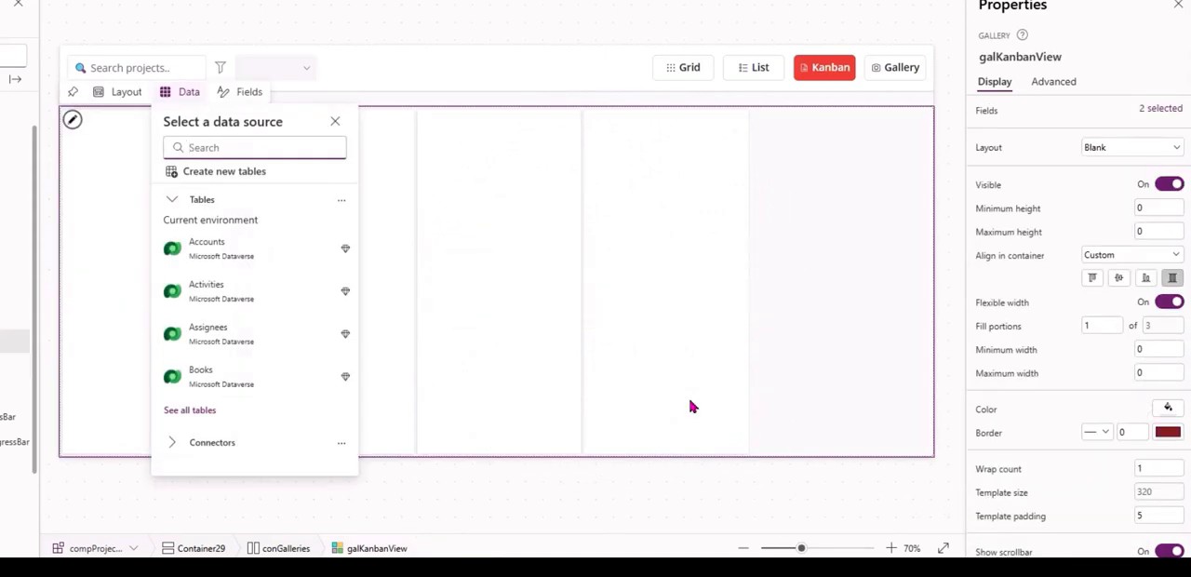
left_click(539, 383)
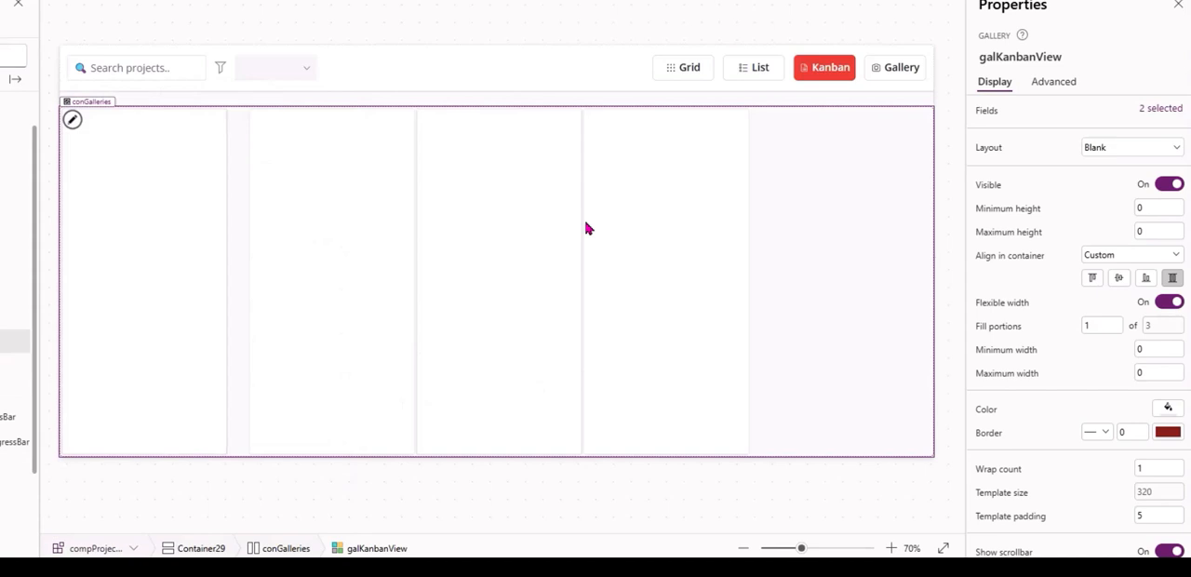
scroll(1055, 396, "down", 2)
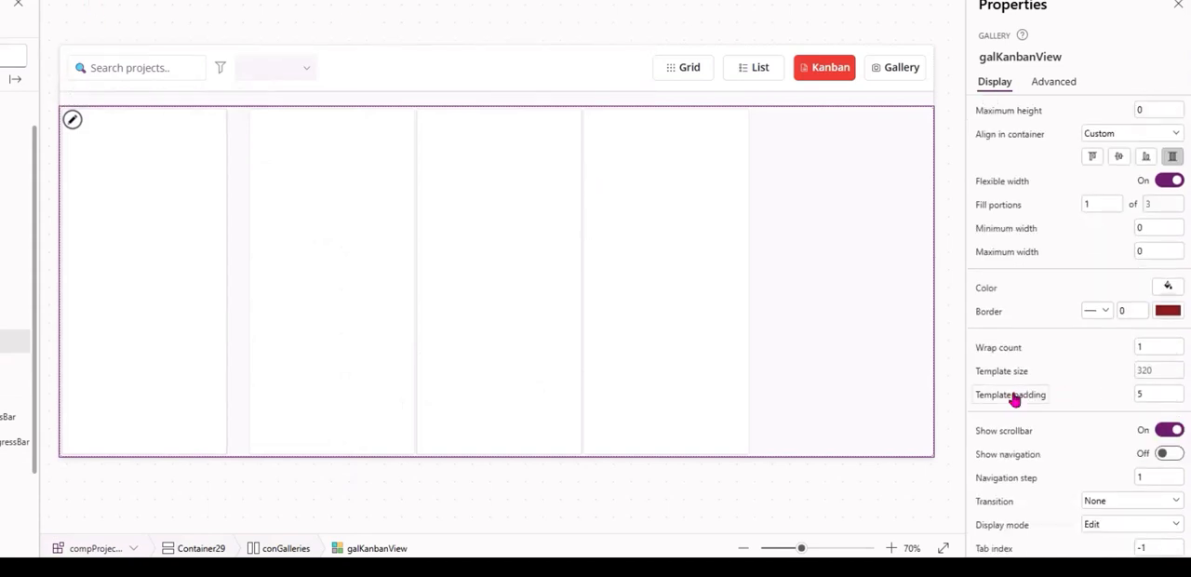
type("0")
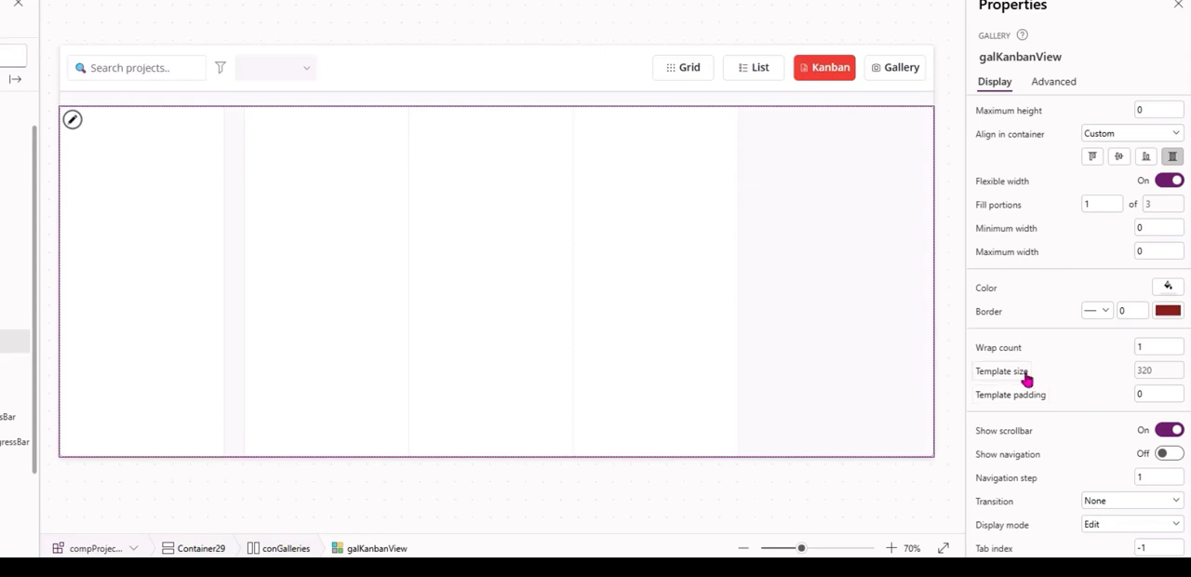
Set the template size of galKanbanView to the formula galKanbanView.Width/galKanbanView.AllItemsCount.
left_click(982, 58)
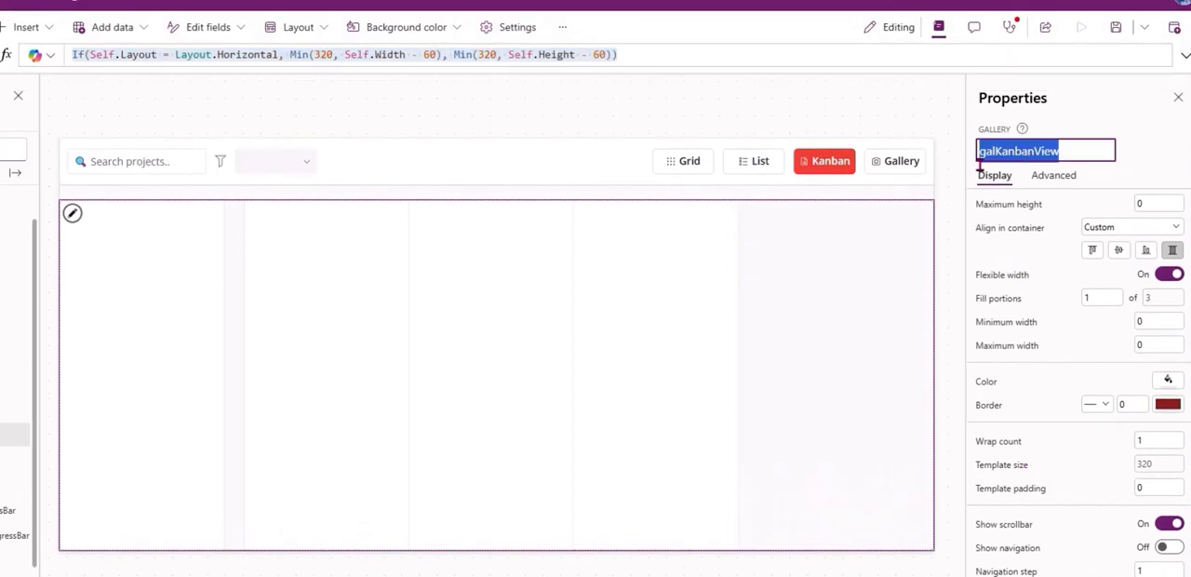
left_click(514, 52)
key("ctrl+a")
key("ctrl+v")
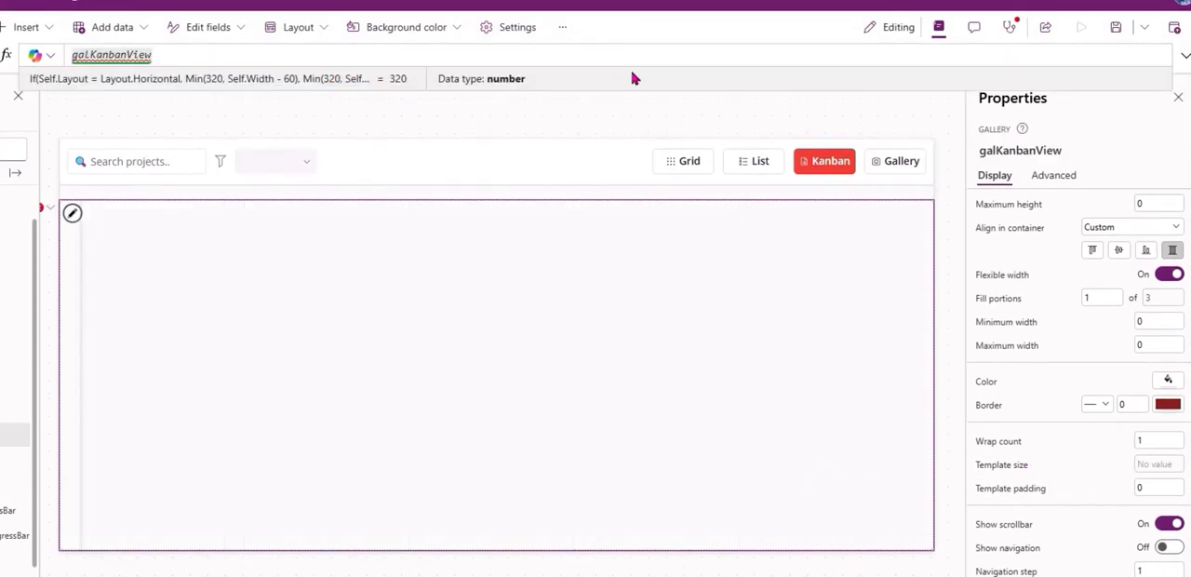
type(".WID")
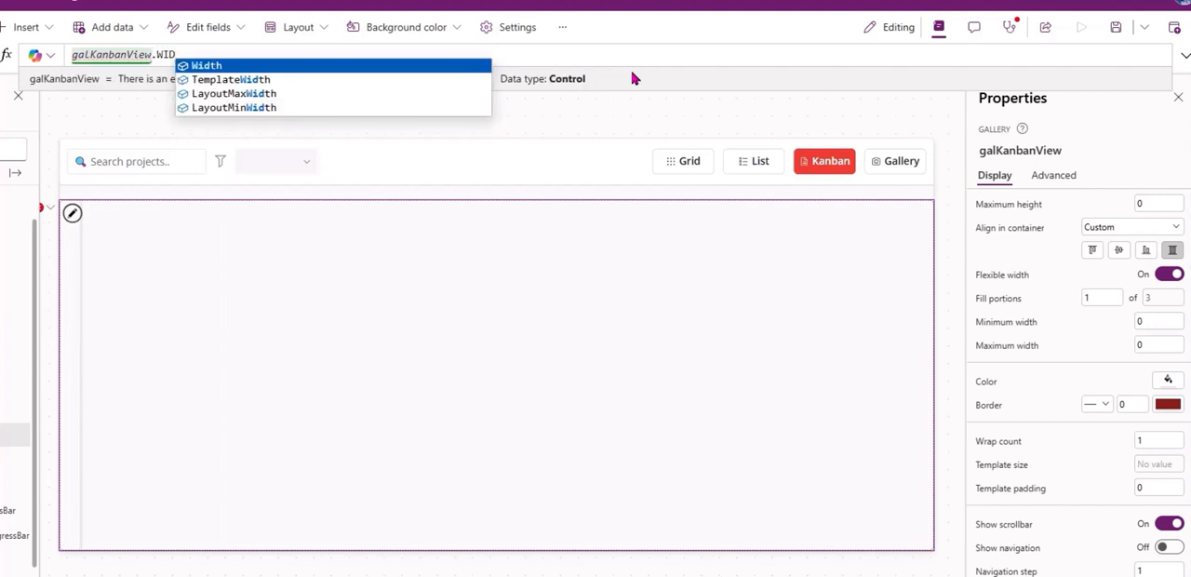
key("Tab")
type("/")
key("ctrl+v")
type(".ALL")
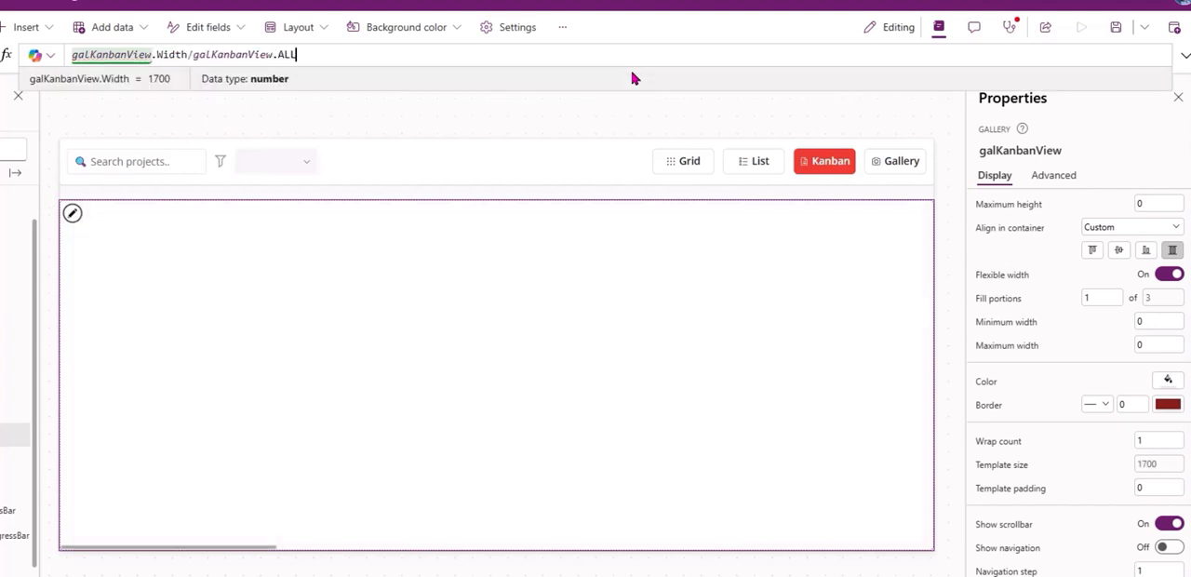
key("Tab")
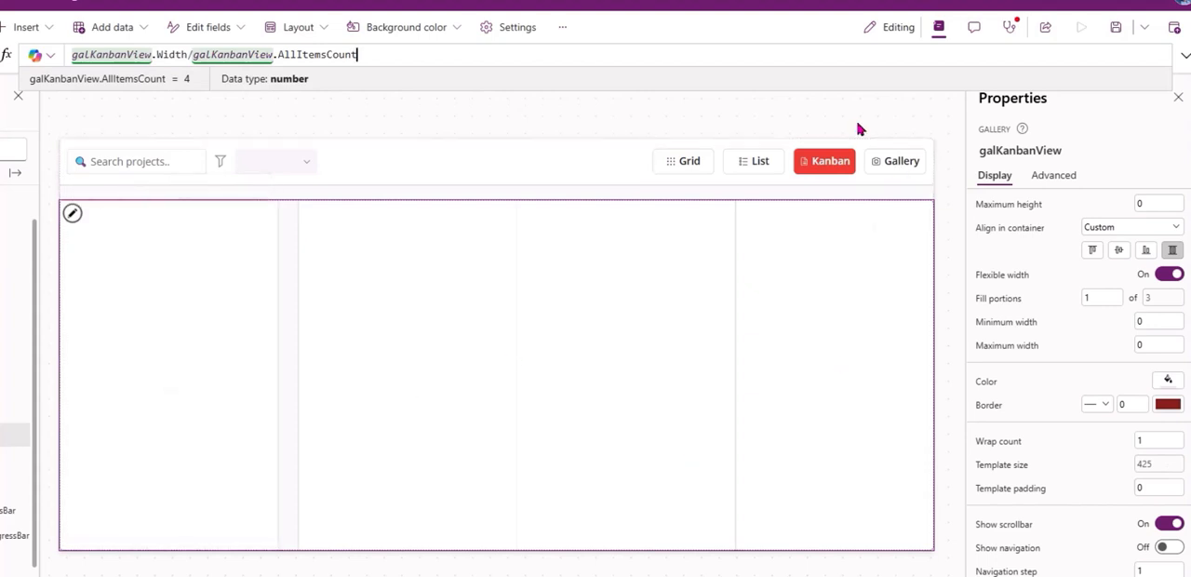
Rename the container in the galKanbanView template as conKanbanView_Base.
left_click(276, 332)
left_click(284, 305)
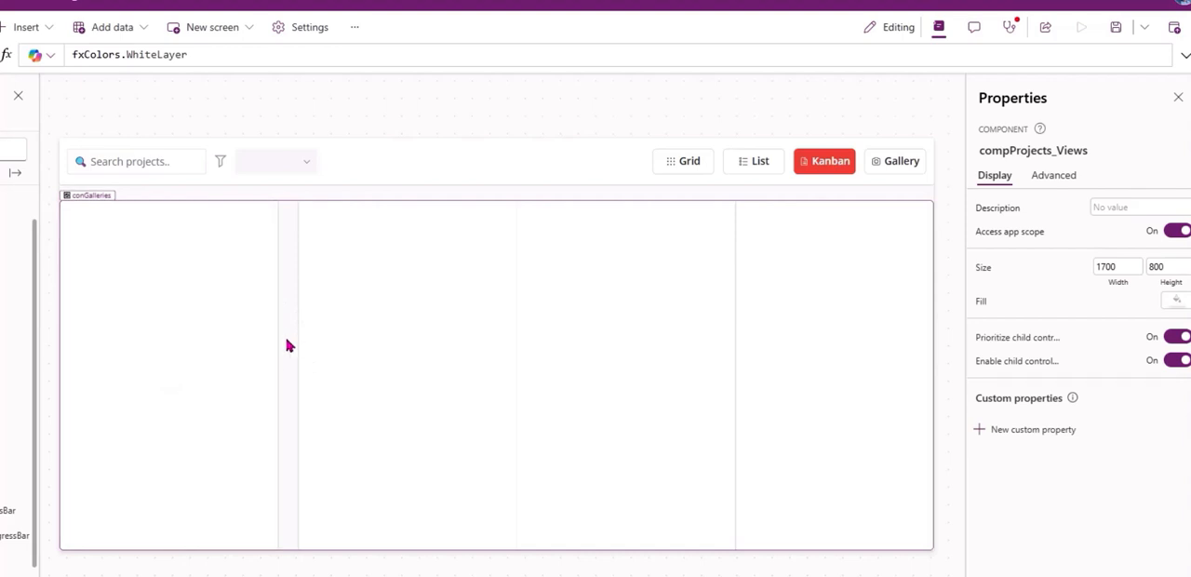
left_click(261, 350)
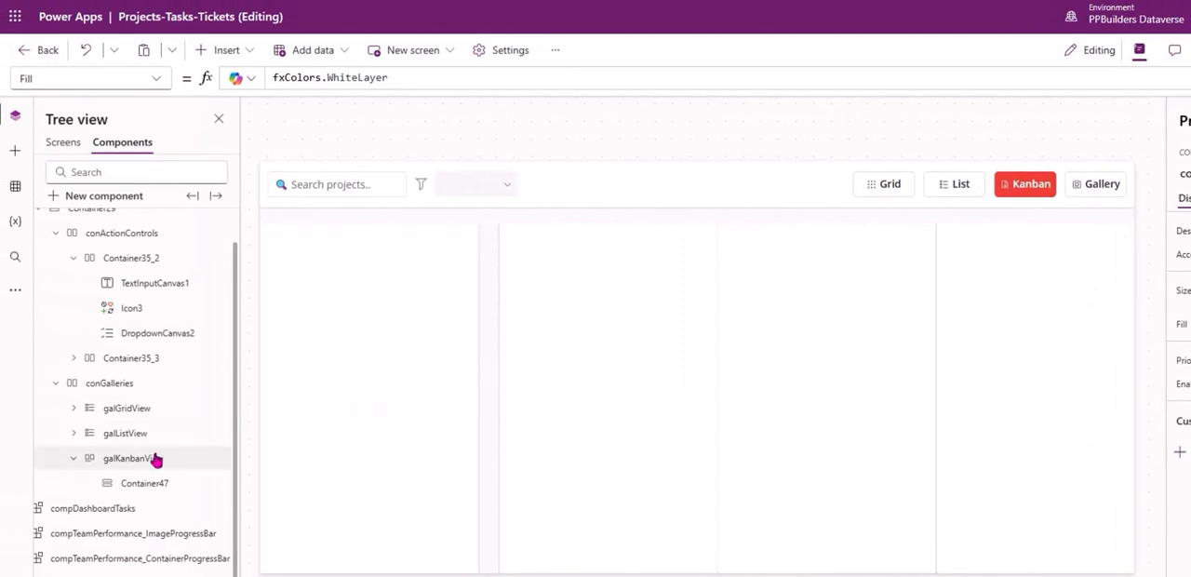
left_click(146, 483)
double_click(146, 483)
type("CONKanbanView")
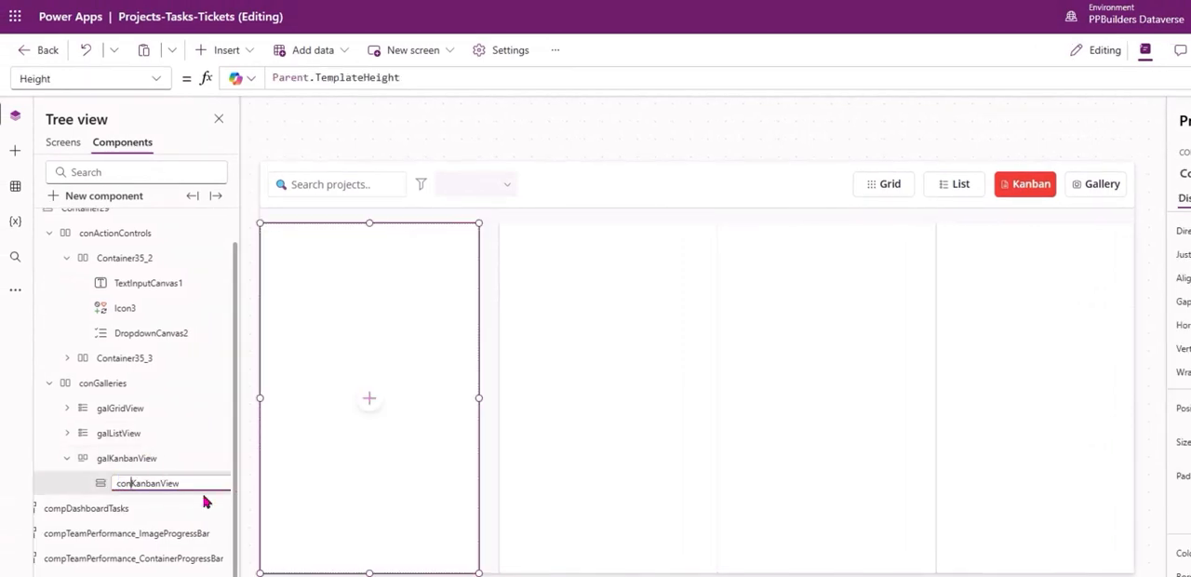
type("_Base")
key("Return")
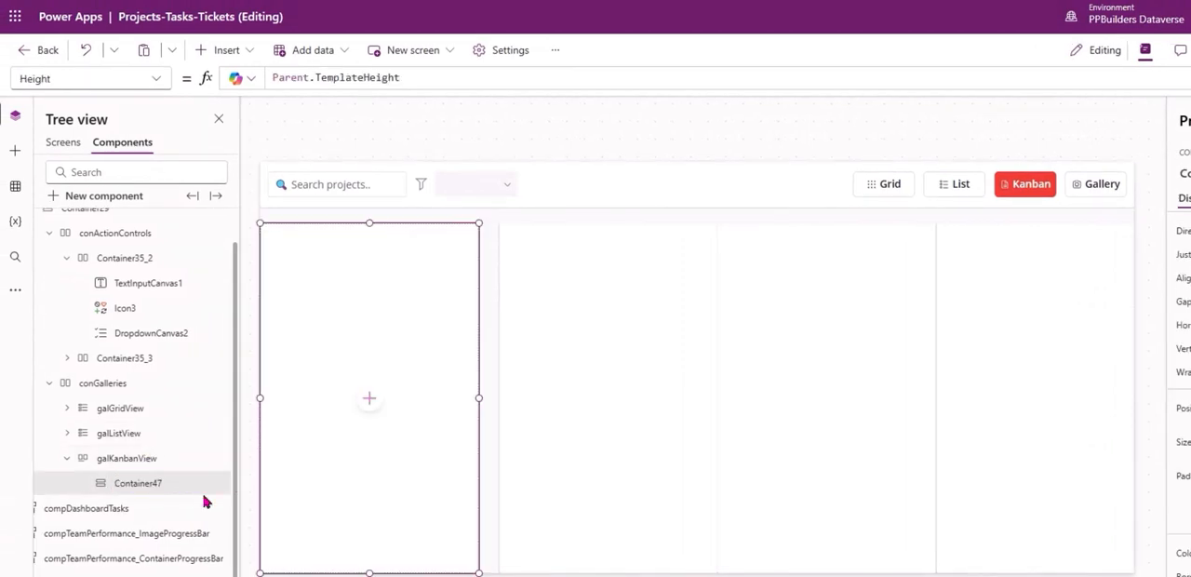
Insert a vertical container inside conKanbanView_Base.
left_click(216, 54)
type("container")
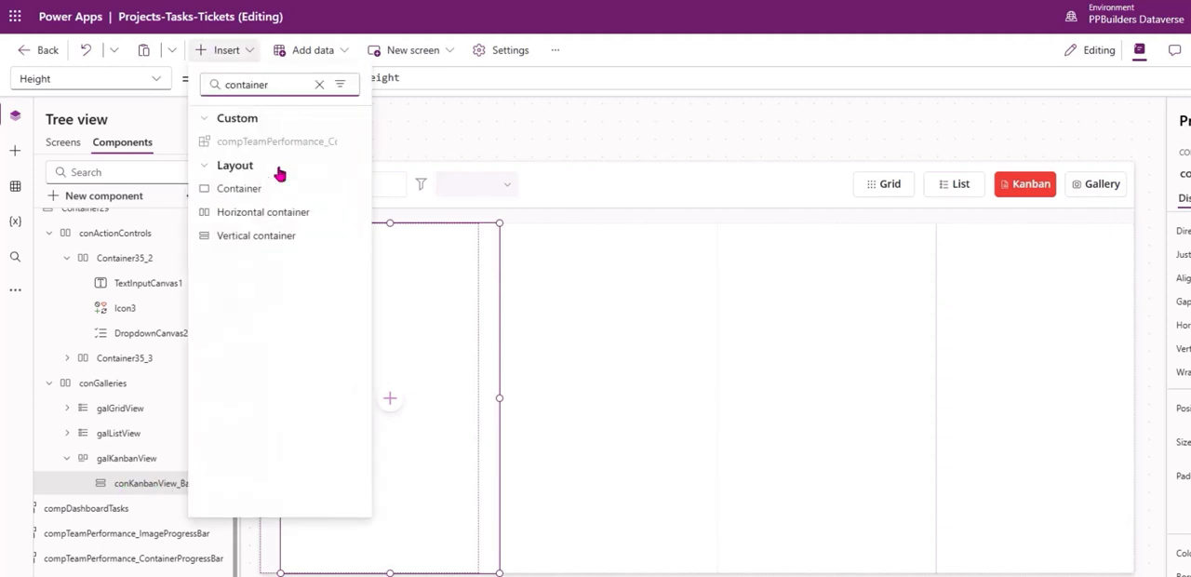
left_click(264, 242)
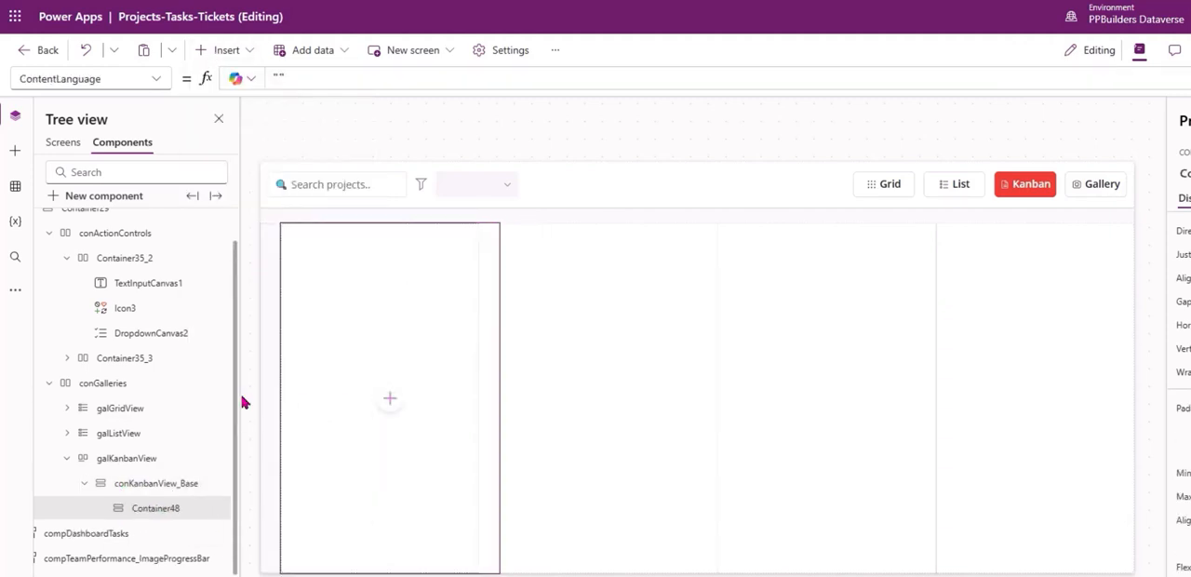
Set the X position of conKanbanView_Base to 0.
left_click(178, 484)
left_click_drag(1129, 386, 839, 379)
type("0")
key("Tab")
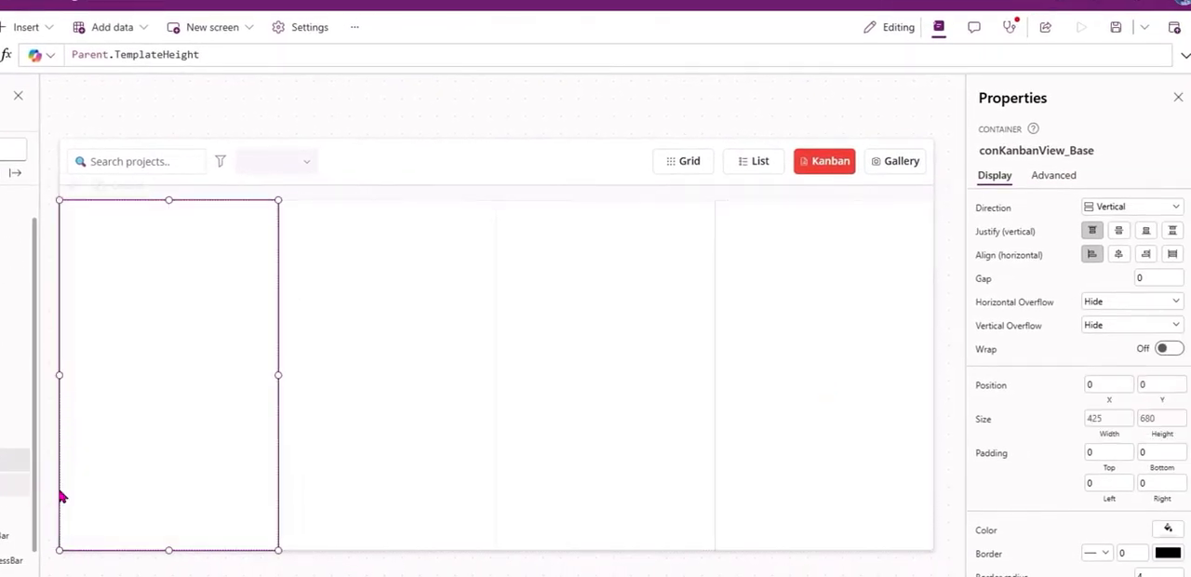
Rename the vertical container inside conKanbanView_Base as conKanbanView_Main.
left_click(65, 496)
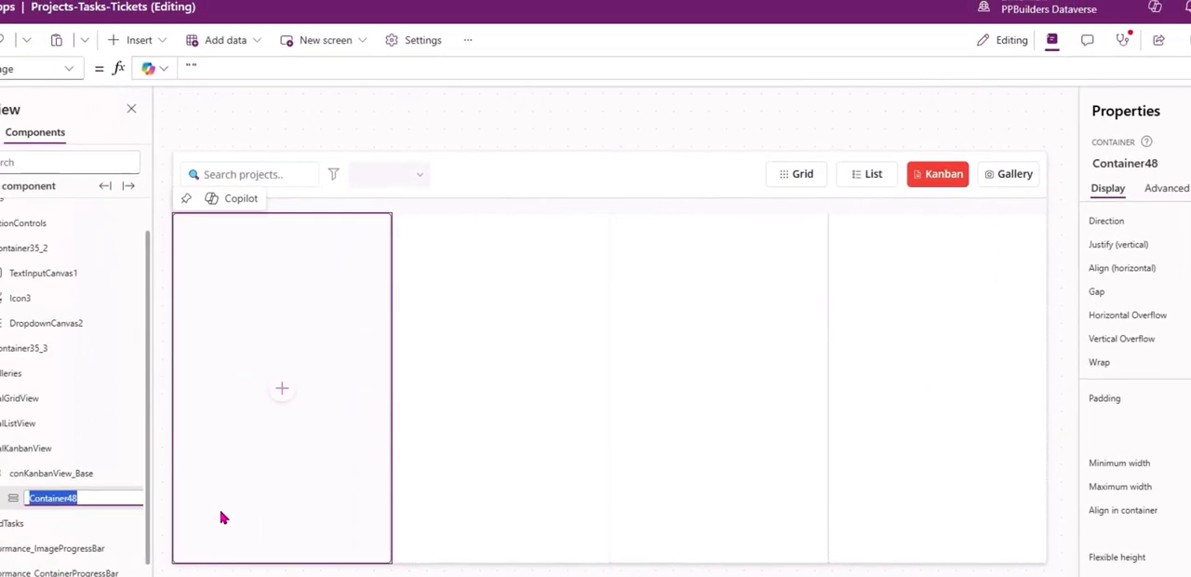
type("conKan")
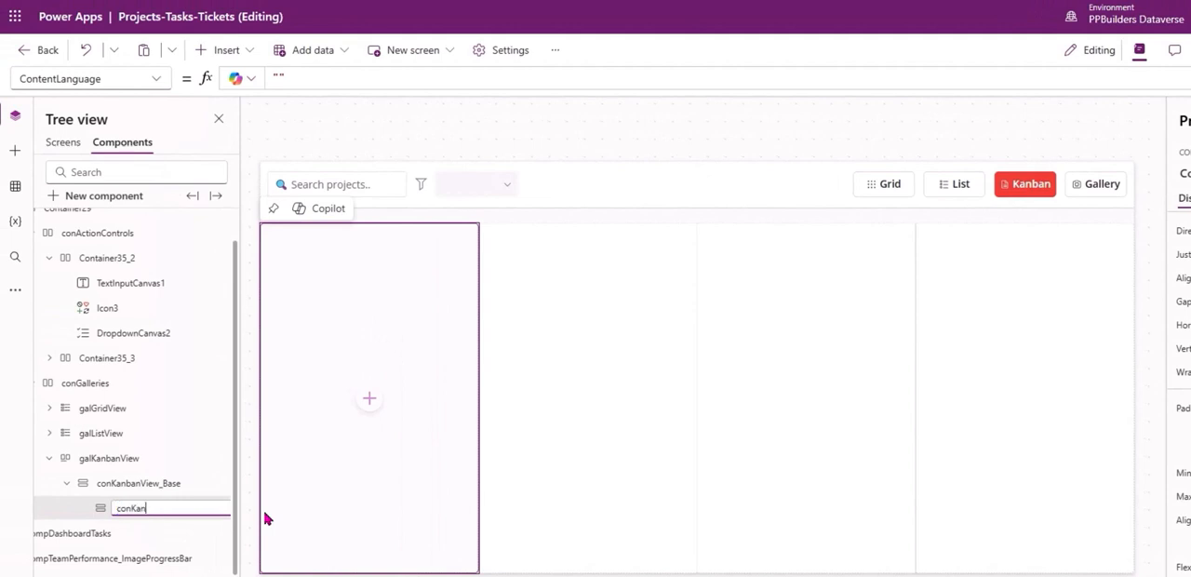
type("banVi")
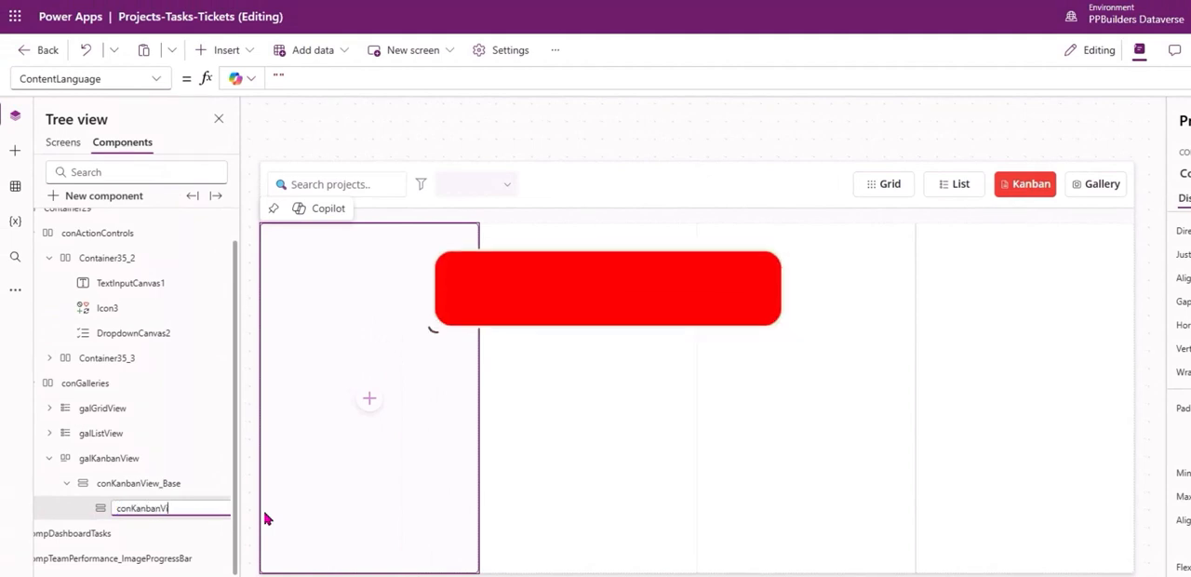
type("ew_m")
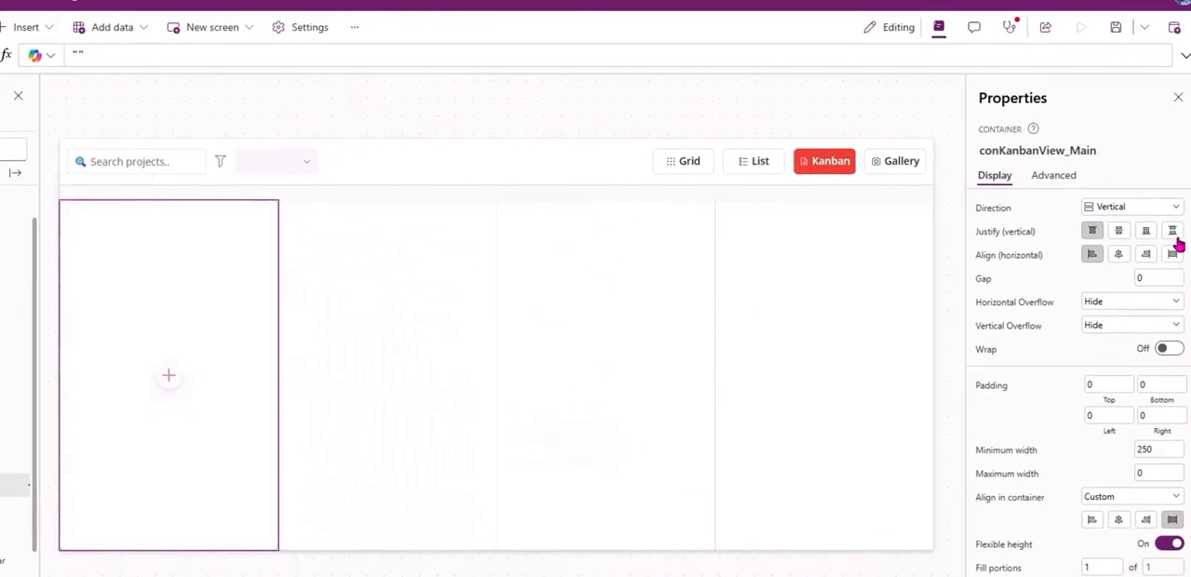
Set conKanbanView_Main to space-between vertical justification and stretched horizontal alignment, with a minimum height and minimum width of 0.
left_click(1172, 231)
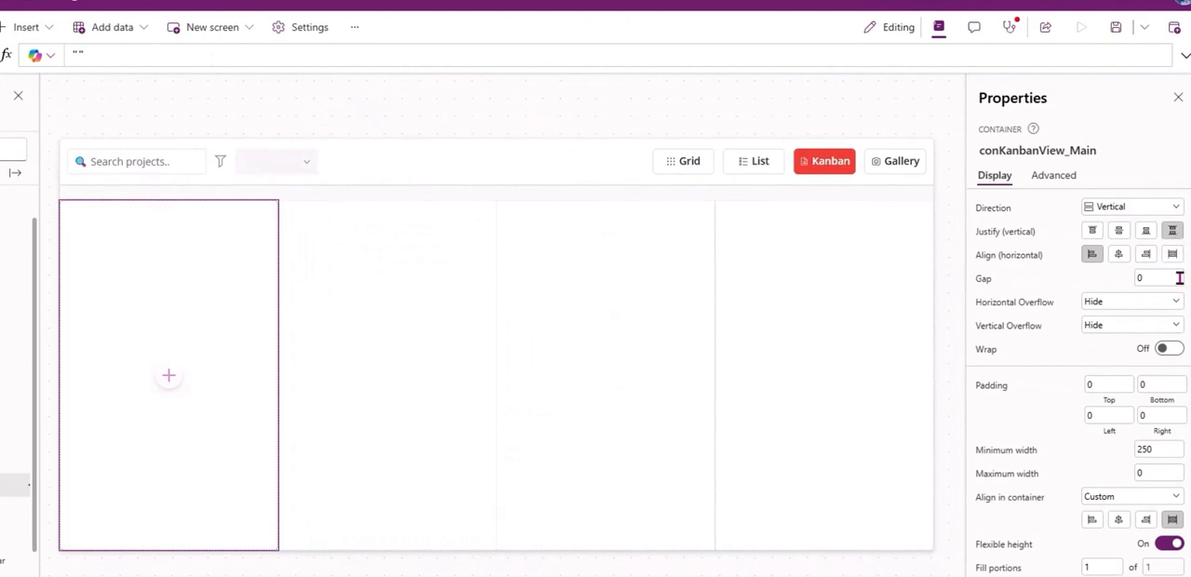
left_click(1172, 254)
left_click(1051, 175)
type("min")
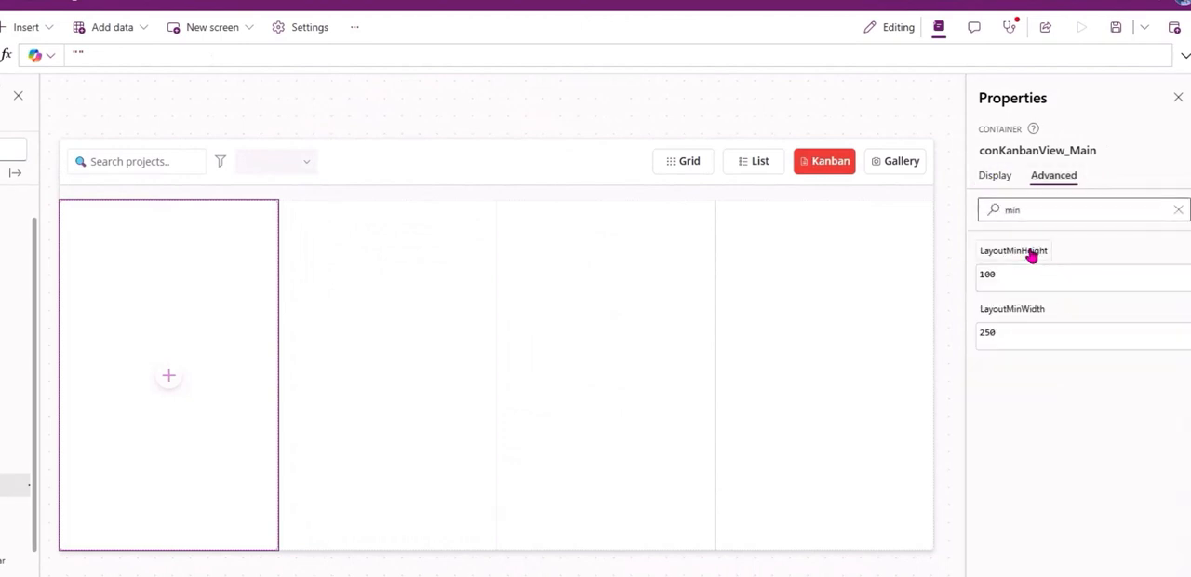
type("0")
left_click(992, 317)
type("0")
Insert a vertical container inside conKanbanView_Main and name it conKanbanView_Item_1.
left_click(26, 27)
type("container")
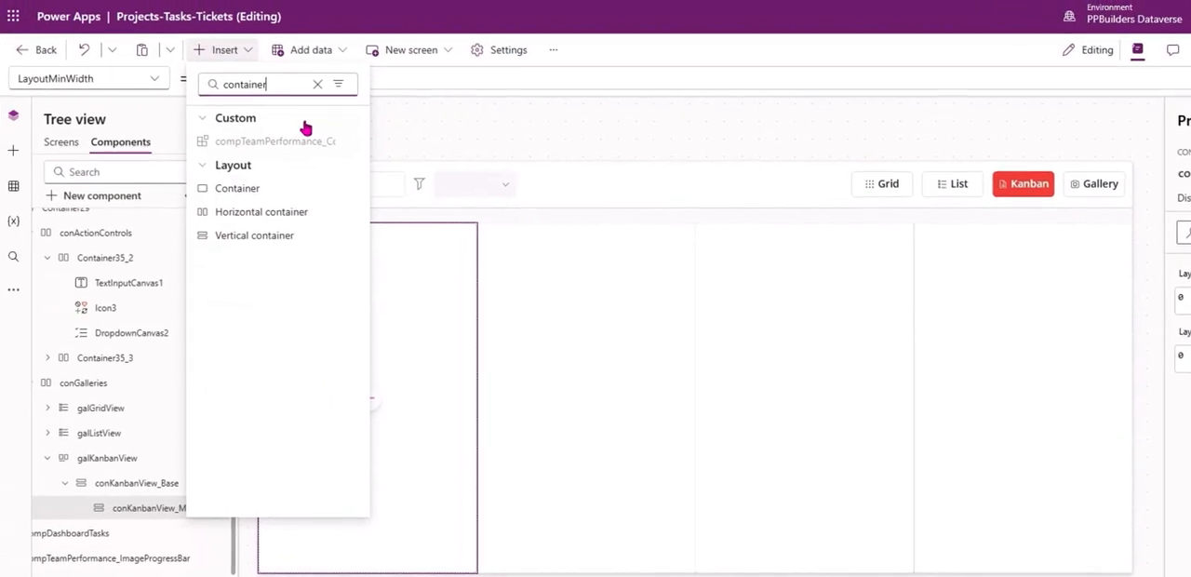
left_click(294, 236)
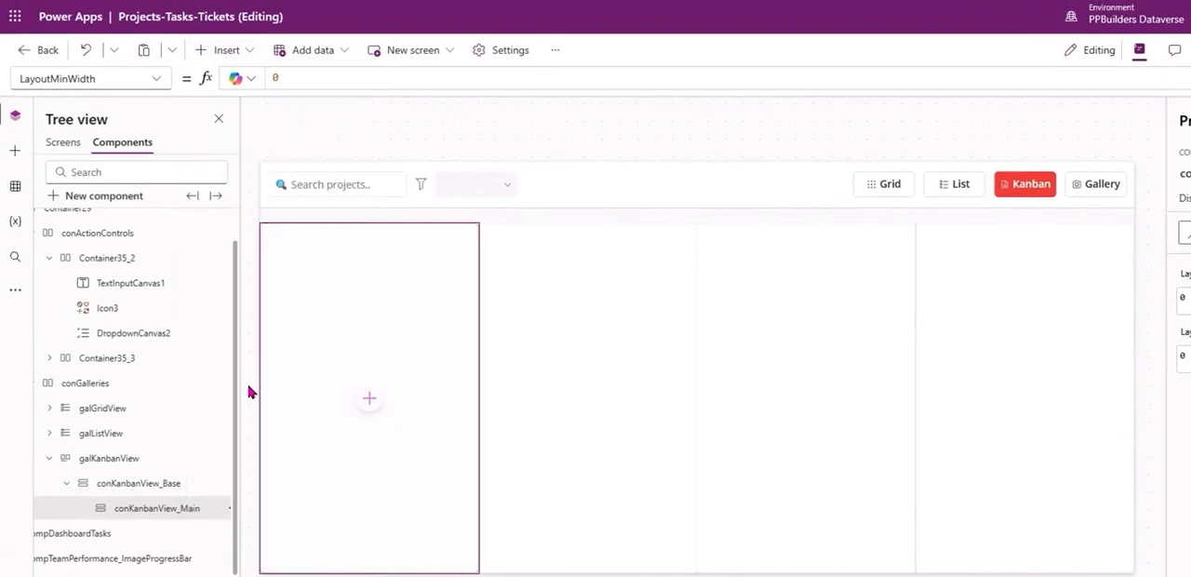
double_click(162, 535)
type("conKanbanView_Main")
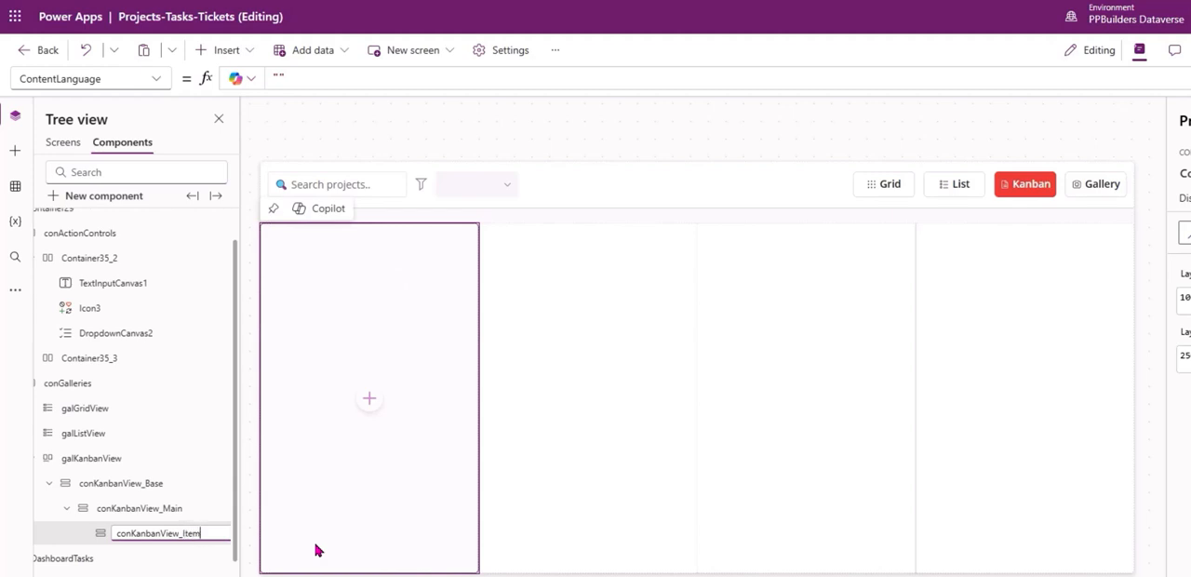
key("Return")
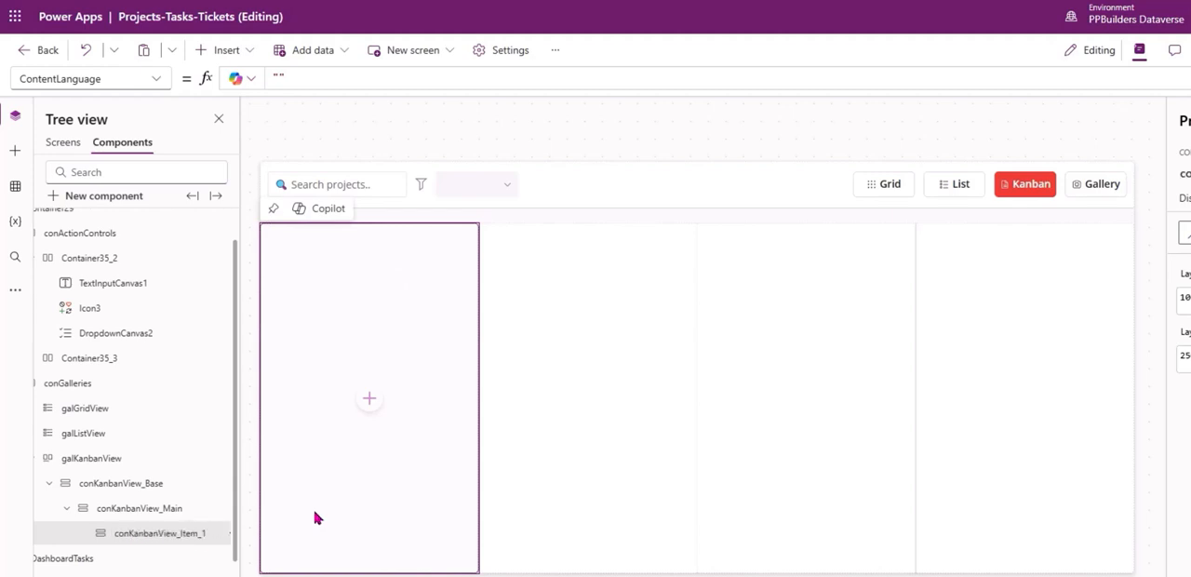
Paste a copy of conKanbanView_Item_1 into conKanbanView_Main as a second item container.
left_click(173, 513)
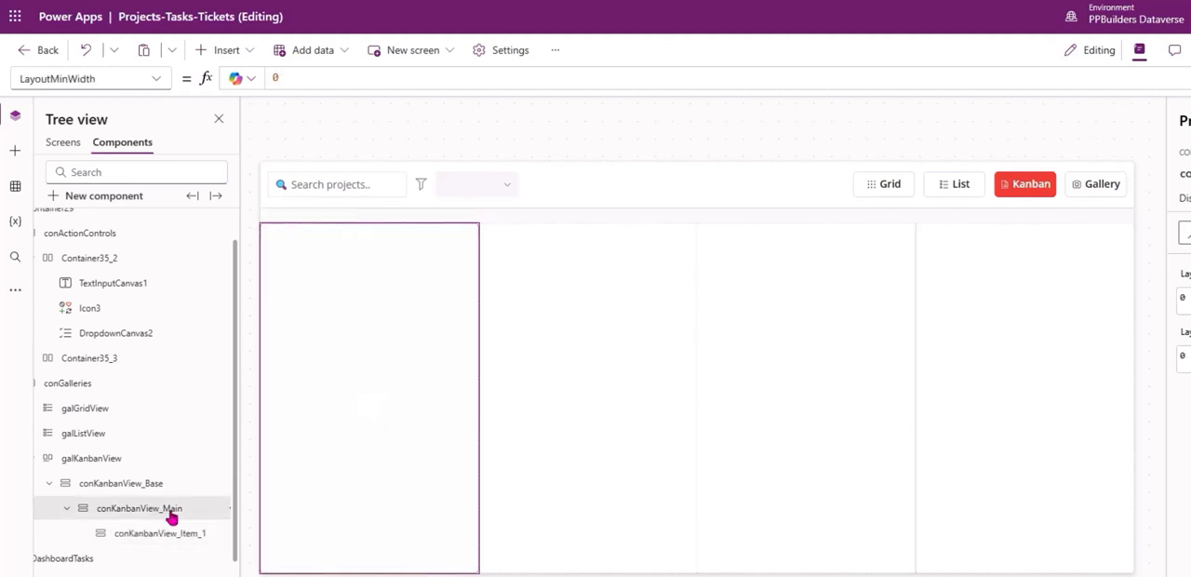
key("ctrl+v")
Set the minimum height and minimum width of conKanbanView_Item_1 and conKanbanView_Item_2 to 0.
left_click(181, 530)
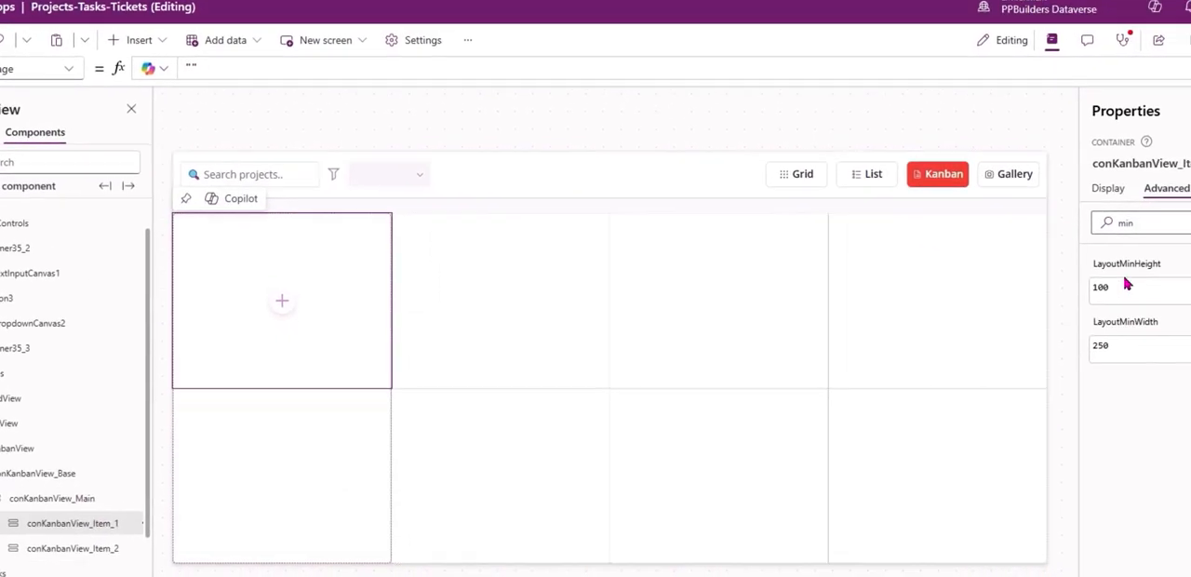
left_click(1128, 266)
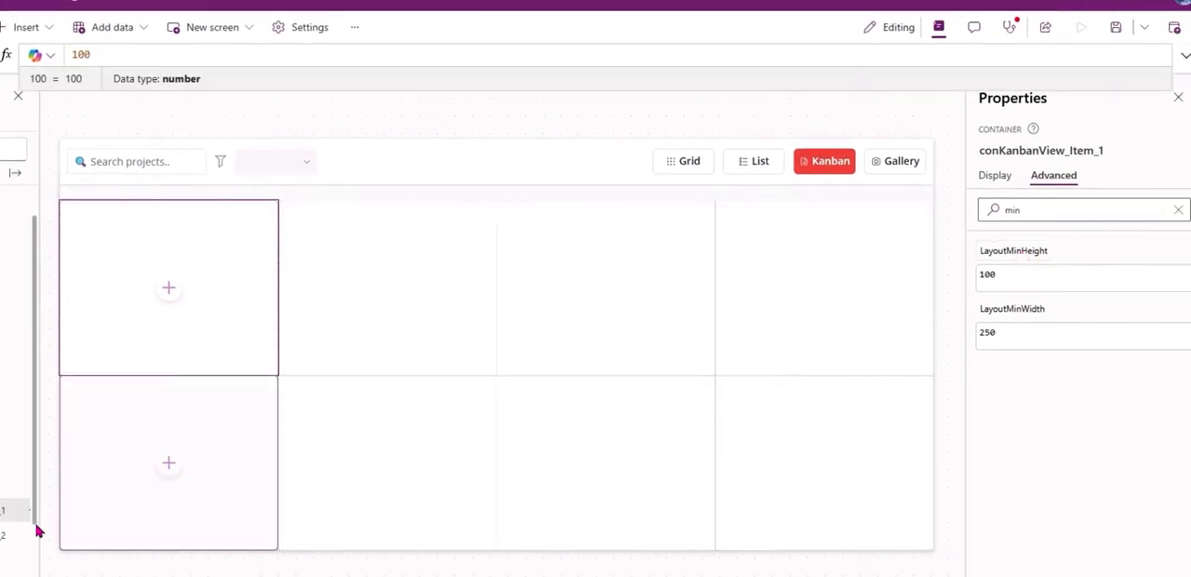
left_click(126, 548, "ctrl")
left_click(1015, 251)
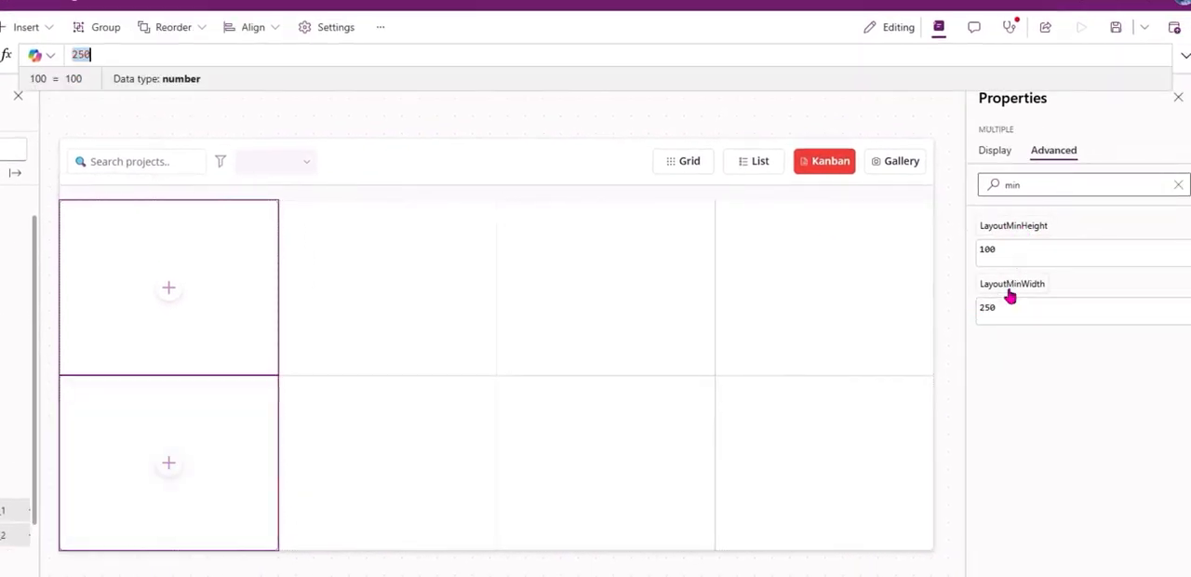
left_click(431, 260)
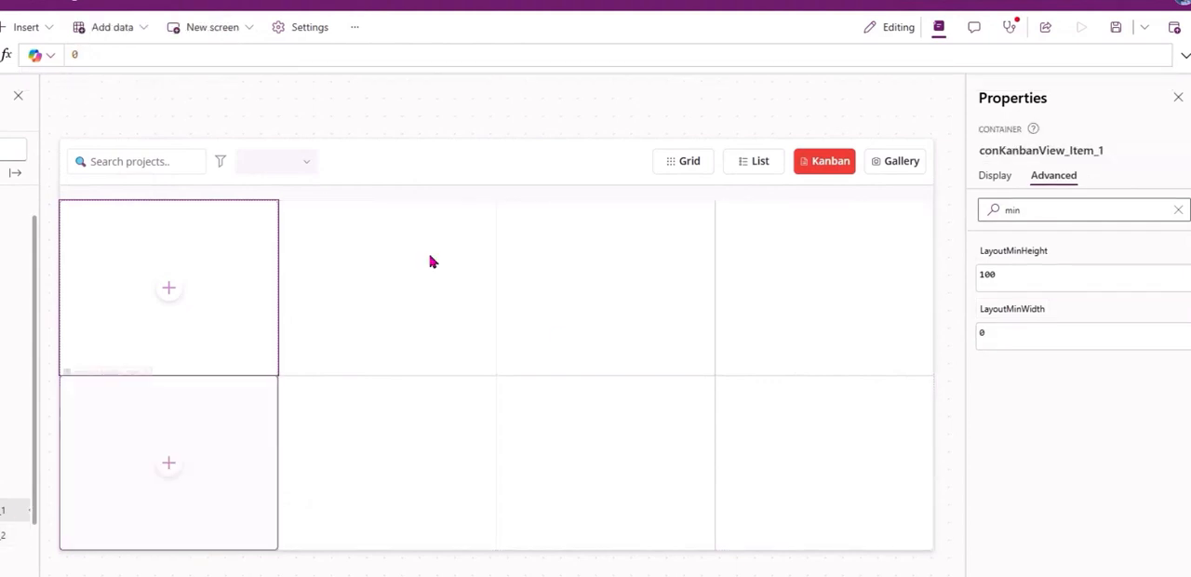
left_click(993, 177)
left_click(1040, 176)
left_click(1015, 249)
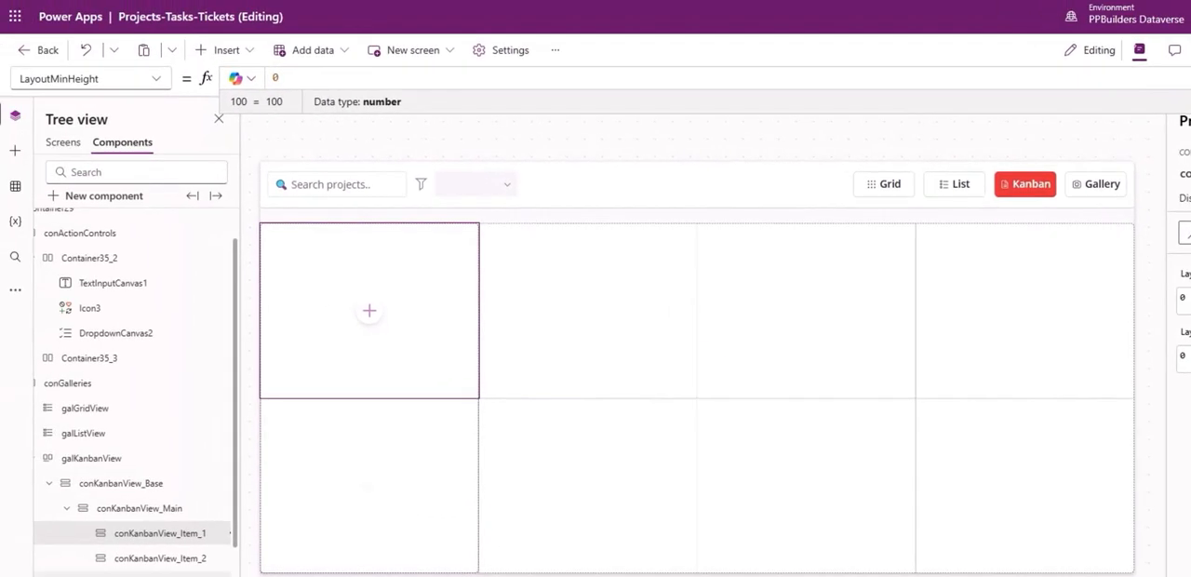
left_click(125, 558)
left_click(1159, 274)
type("0")
Turn off flexible height for conKanbanView_Item_1 and set its height to 80.
left_click(132, 528)
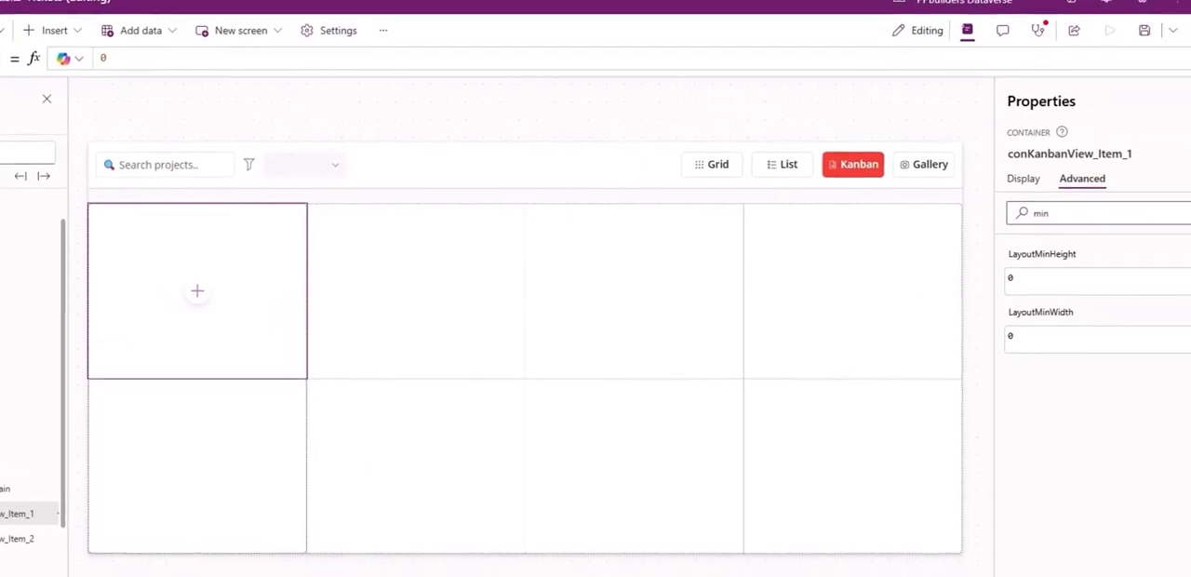
left_click(1178, 196)
scroll(1186, 437, "down", 3)
left_click(1169, 391)
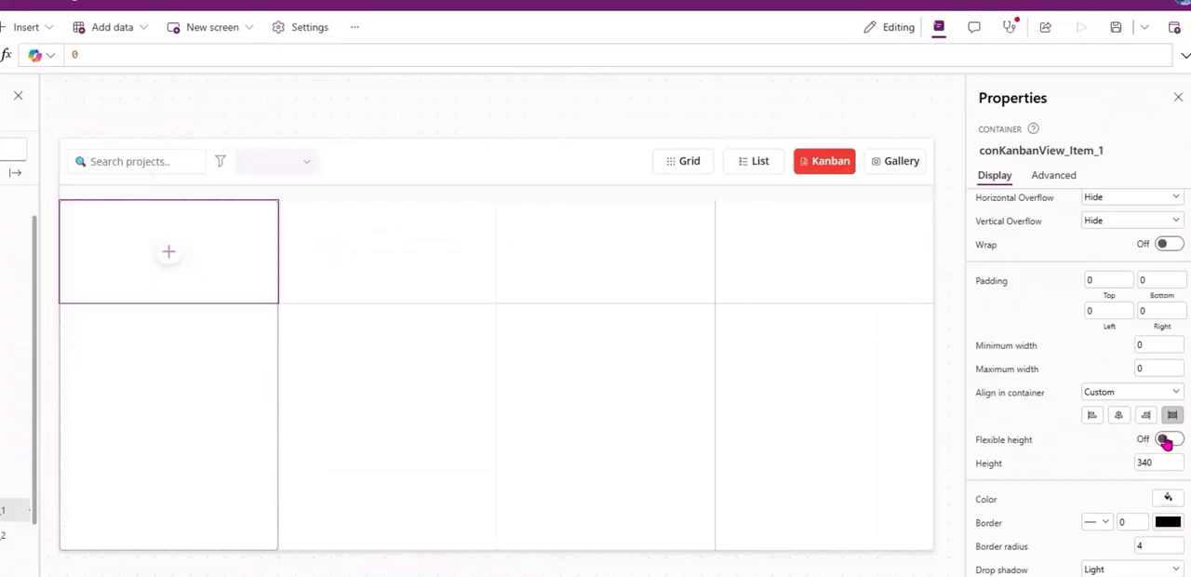
left_click(992, 466)
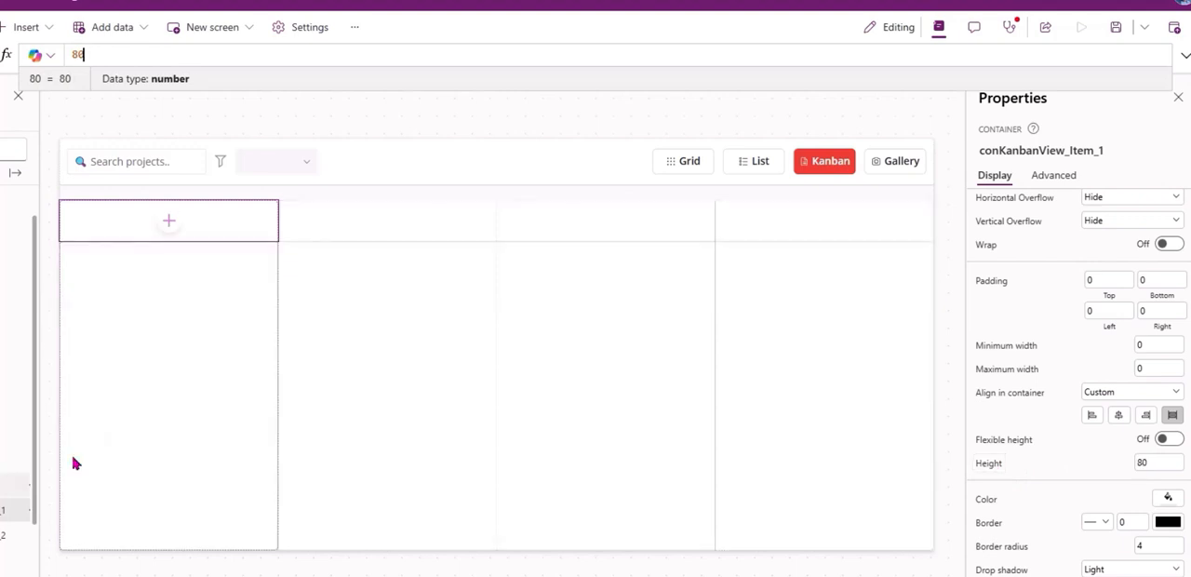
left_click(164, 507)
scroll(1094, 412, "down", 1)
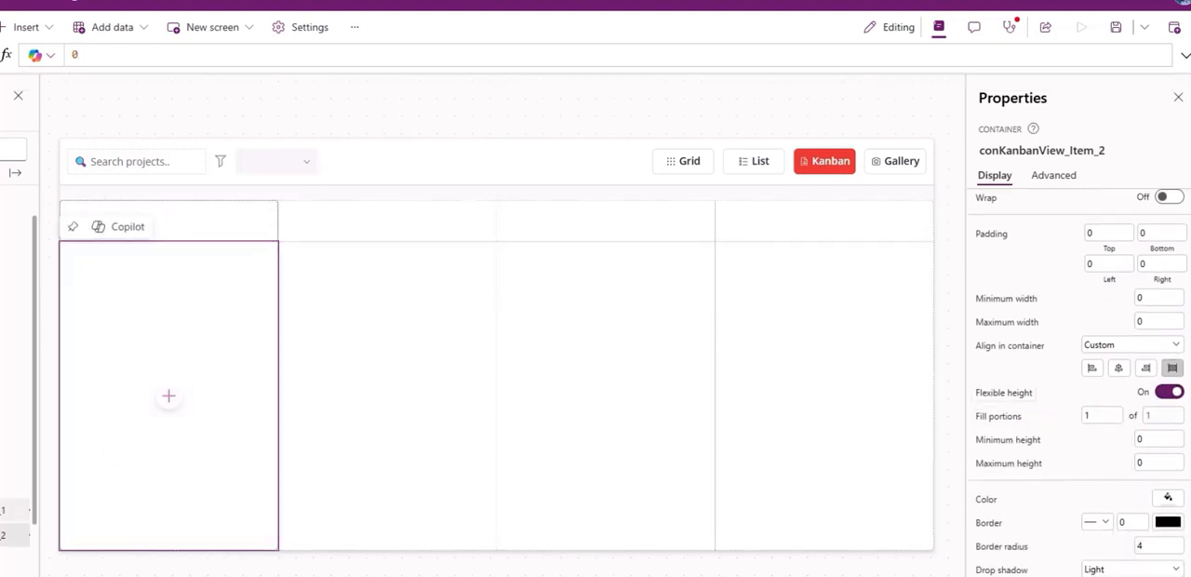
Change the layout direction of conKanbanView_Item_1 to Horizontal.
left_click(8, 510)
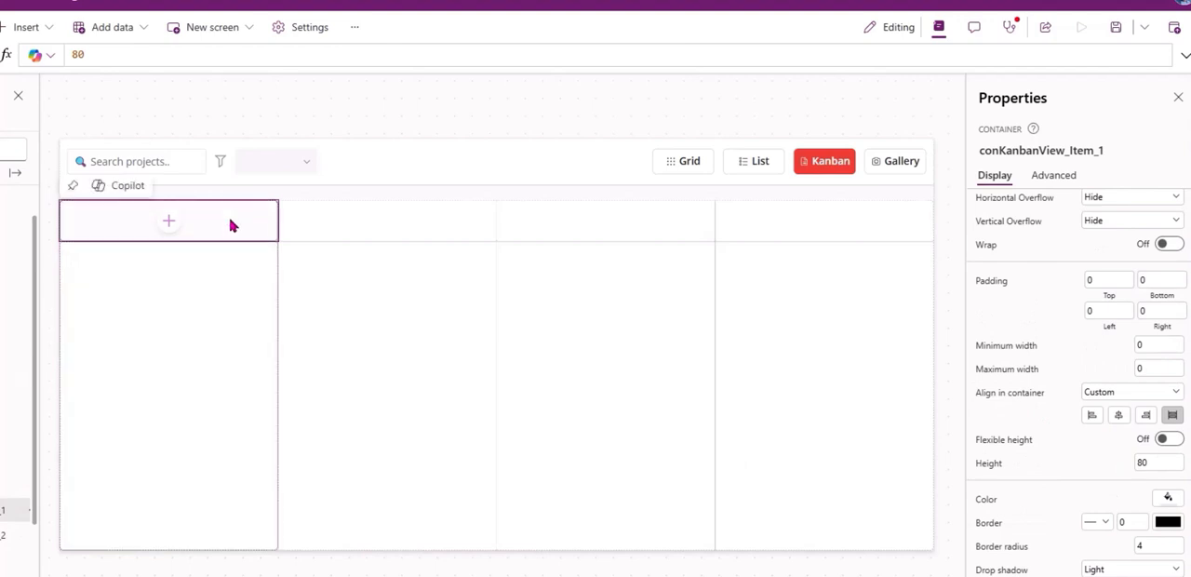
scroll(1114, 209, "up", 2)
left_click(1116, 207)
left_click(1107, 224)
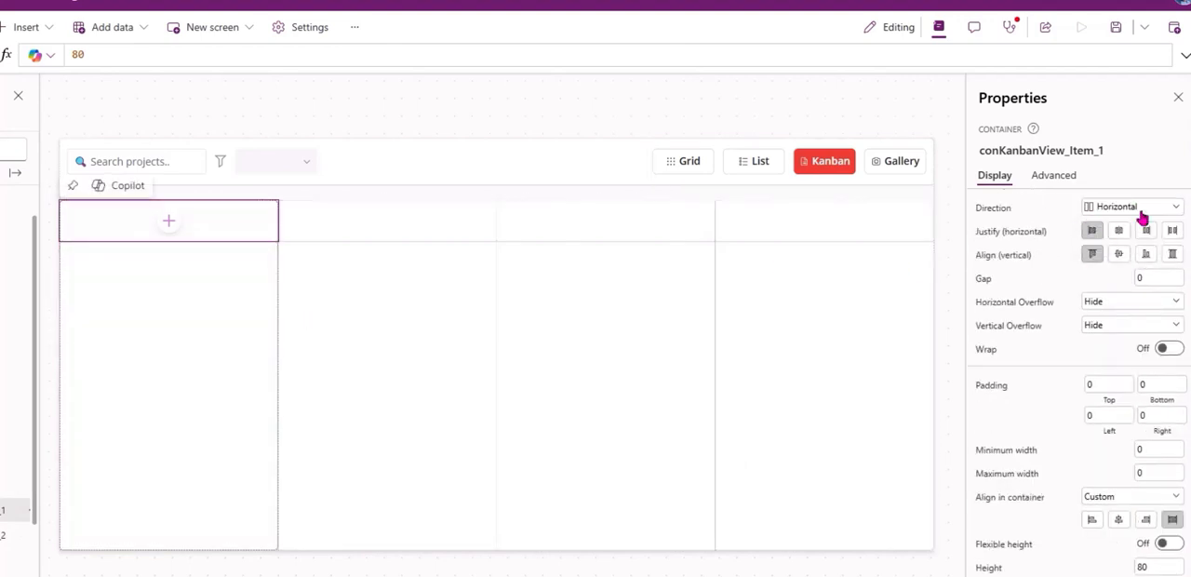
Replace the Items formula of galKanbanView with a table of Status, NoOfProjects, Icon and ColorText for Planning, In Progress, Review and Completed.
left_click(168, 221)
left_click(248, 224)
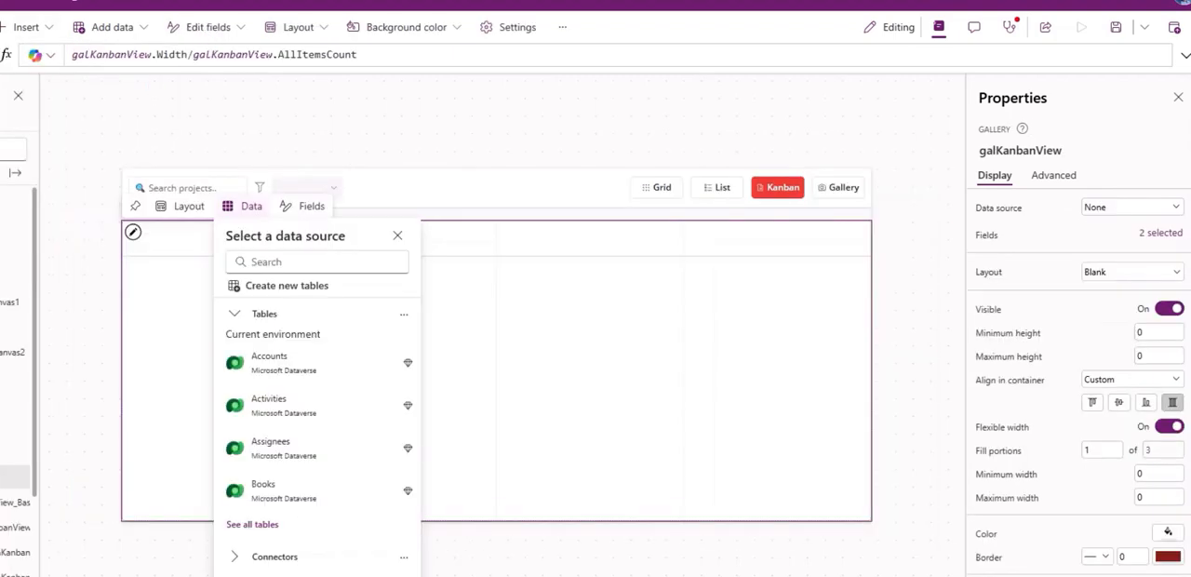
left_click(47, 79)
type("items")
key("Return")
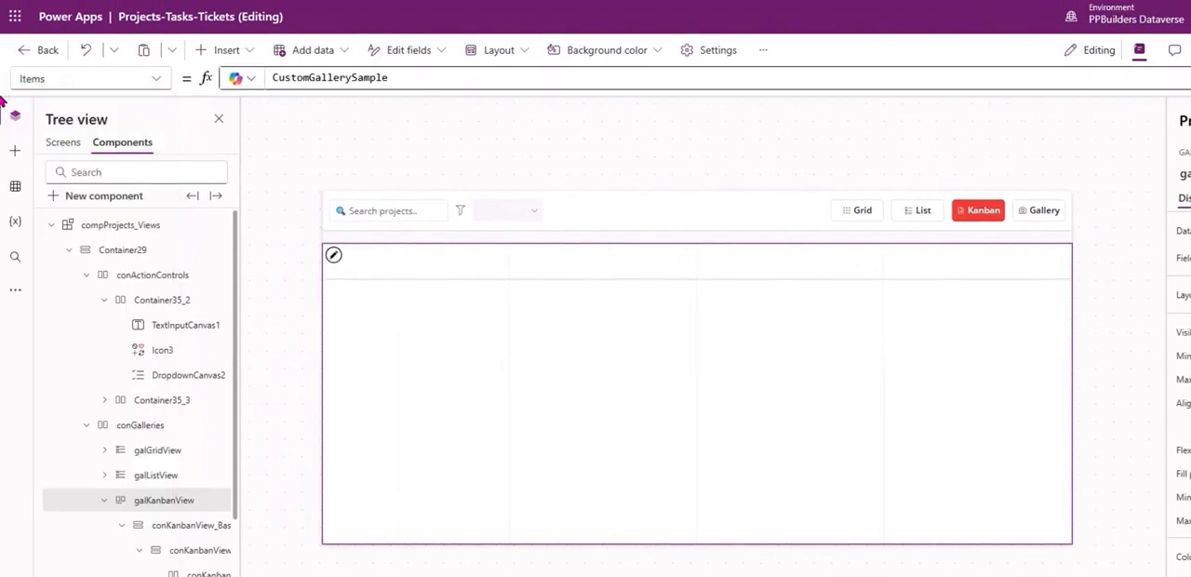
left_click(549, 82)
key("ctrl+a")
key("Delete")
key("ctrl+v")
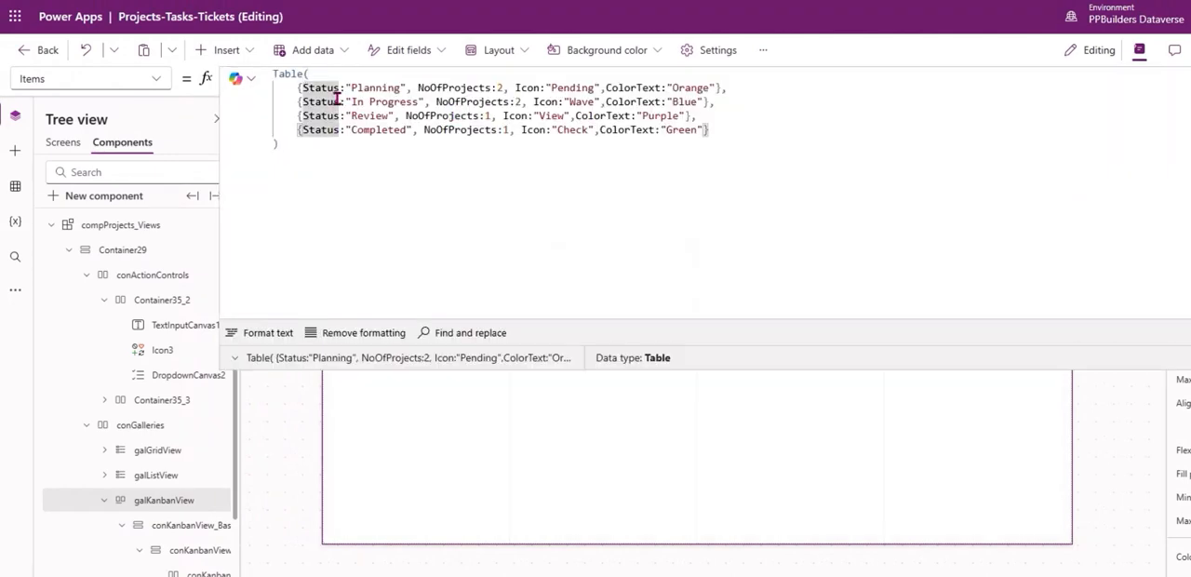
left_click_drag(303, 87, 524, 134)
left_click(571, 149)
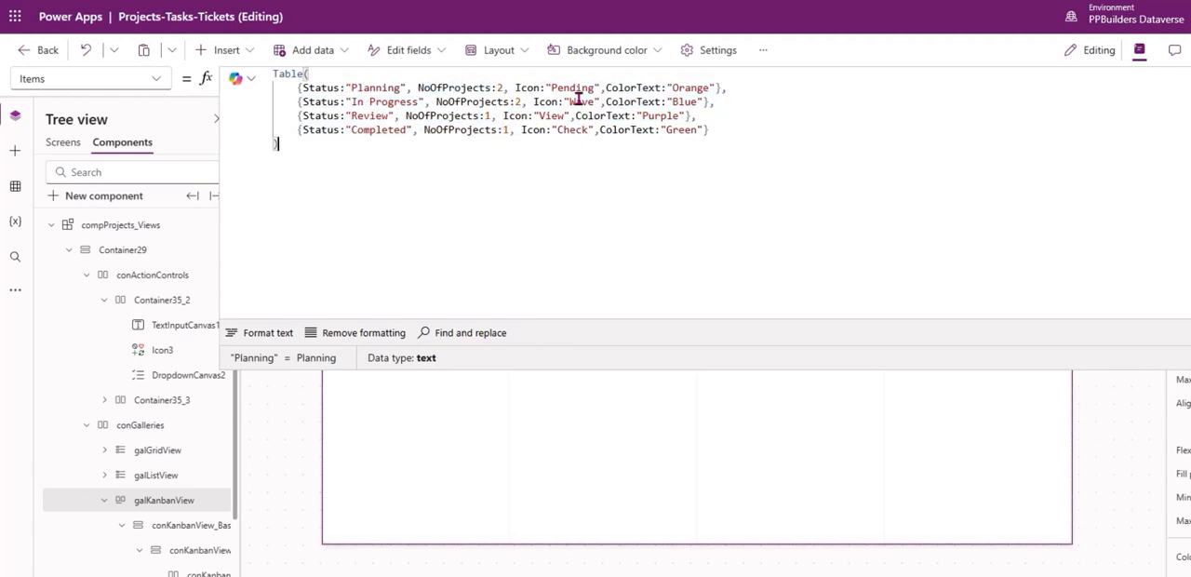
left_click_drag(648, 102, 716, 102)
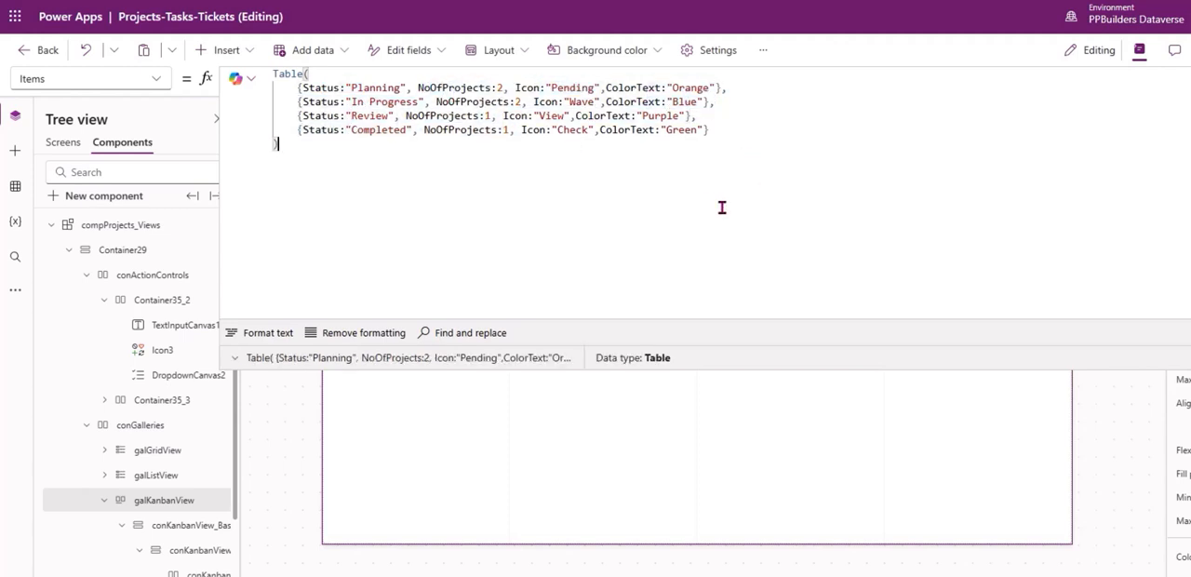
left_click(1183, 78)
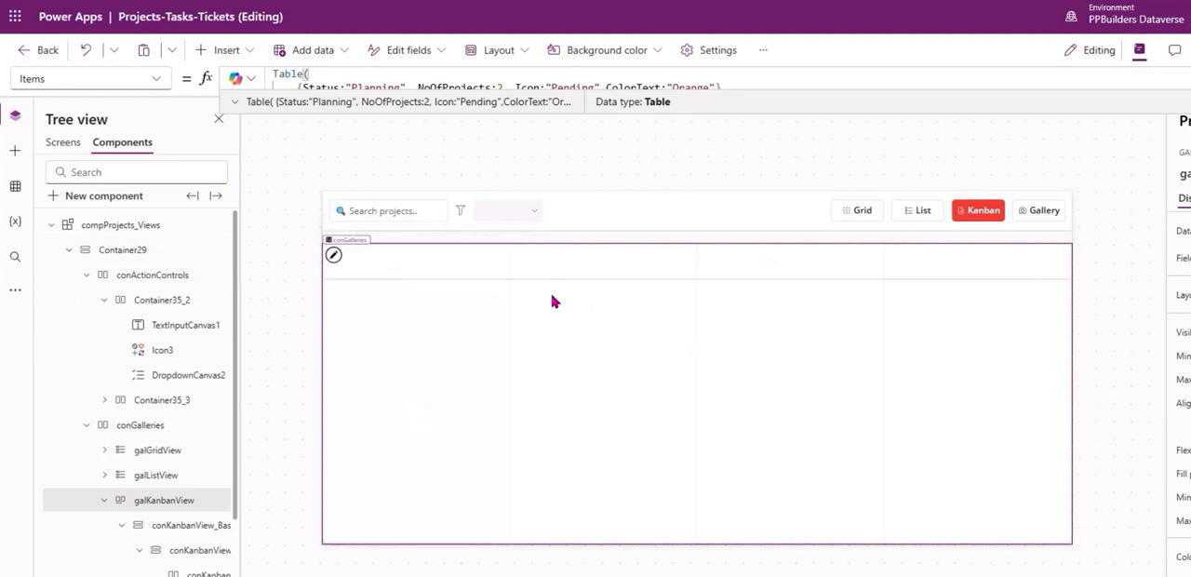
Copy the colored icon's container from compProjects_SummaryCards into conKanbanView_Item_1 of compProjects_Views.
left_click(51, 225)
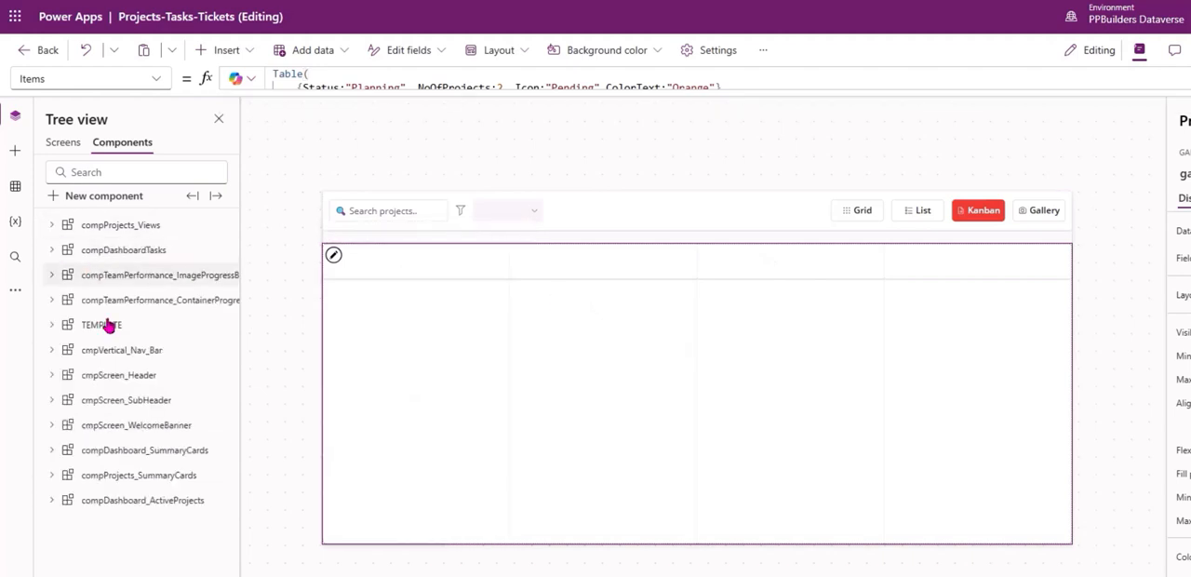
left_click(137, 434)
left_click(144, 450)
left_click(151, 475)
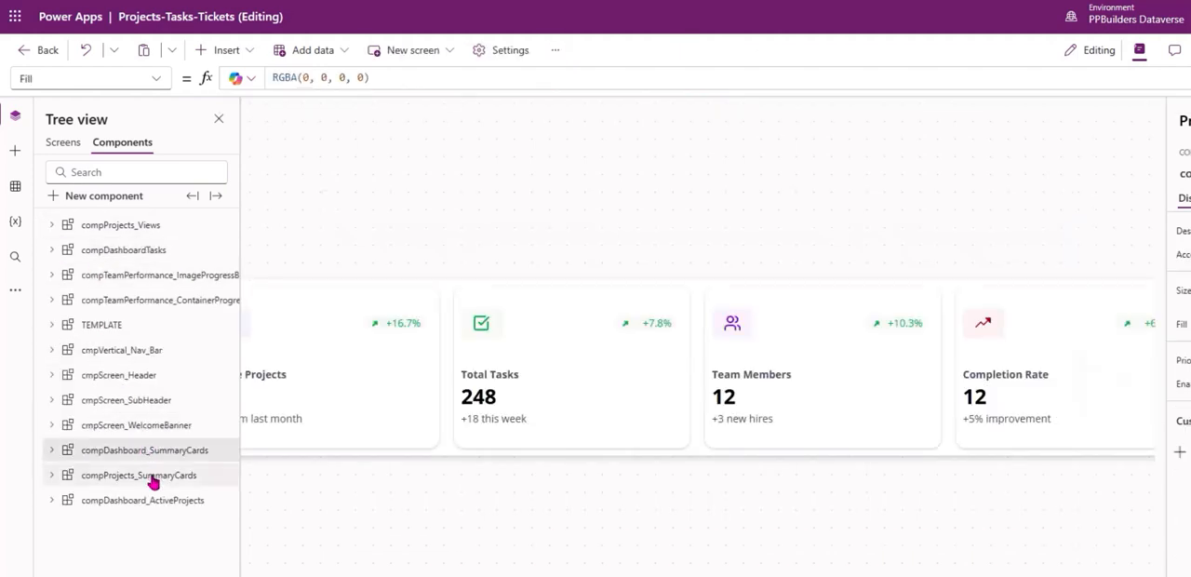
left_click(473, 373)
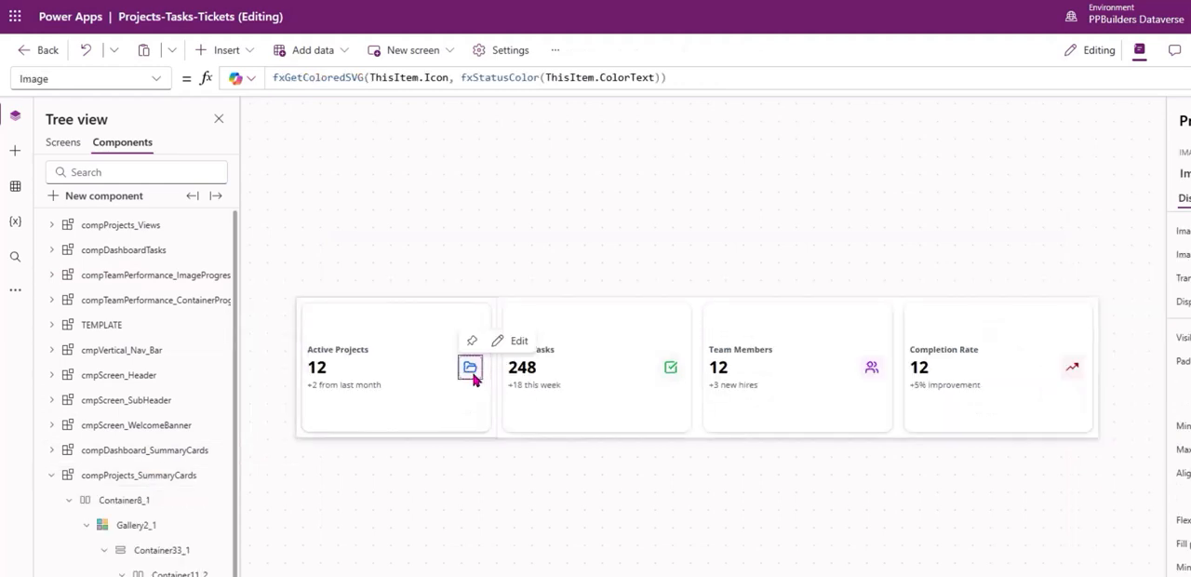
left_click(182, 575)
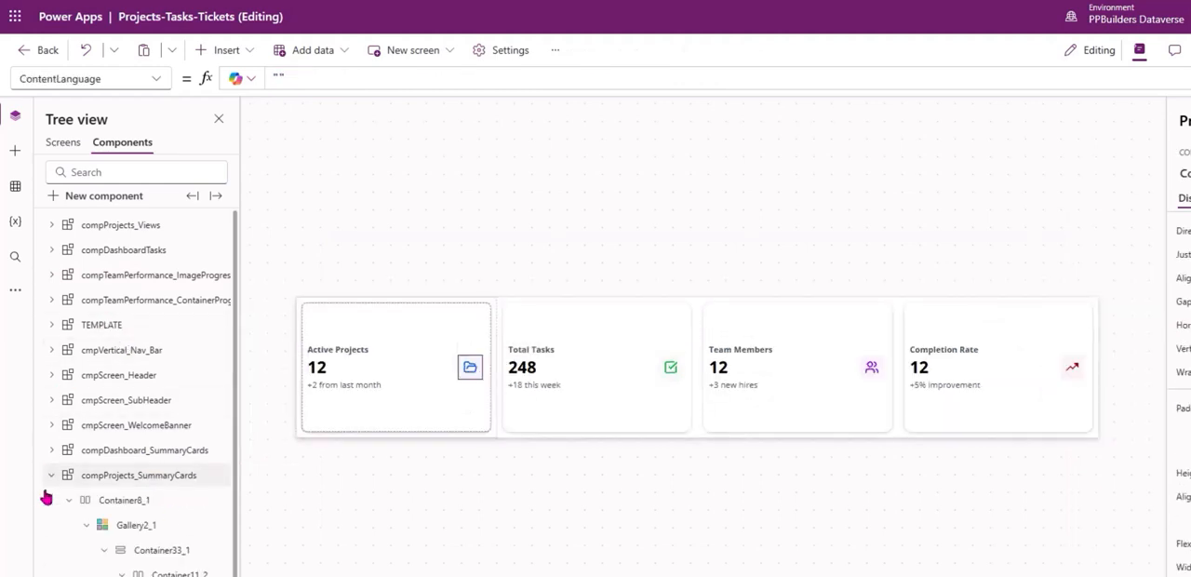
left_click(140, 225)
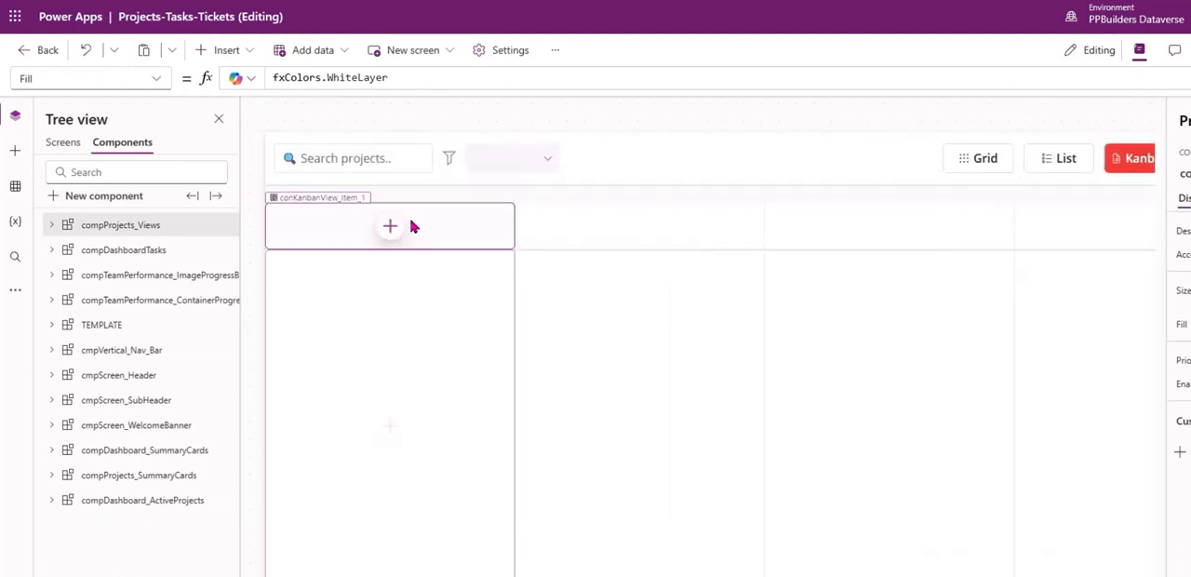
left_click(452, 244)
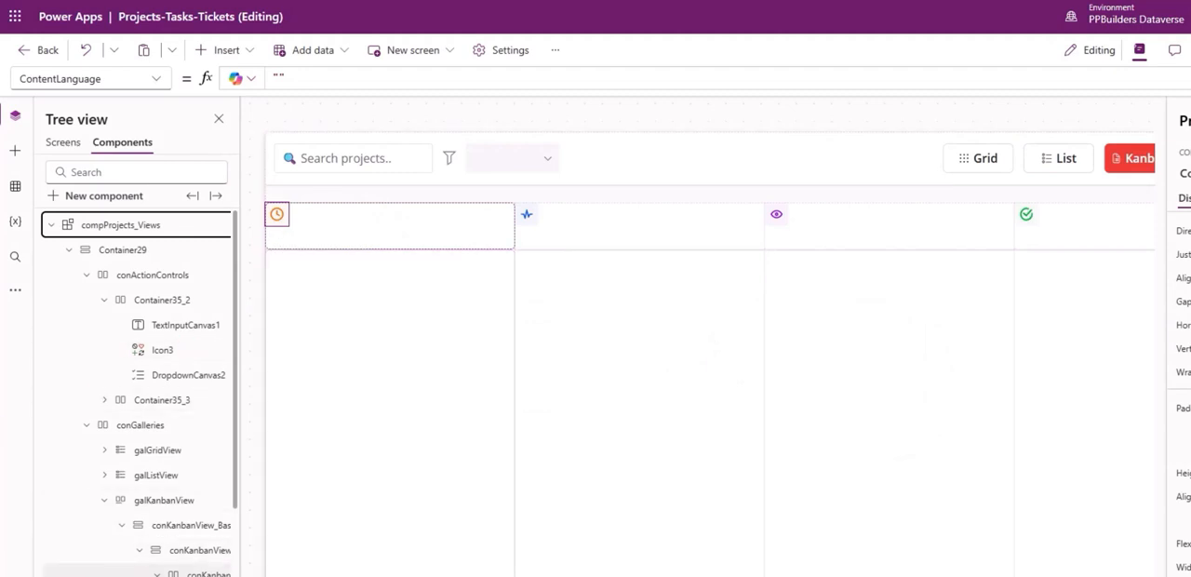
Insert a container beside the status icon inside conKanbanView_Item_1.
left_click(207, 574)
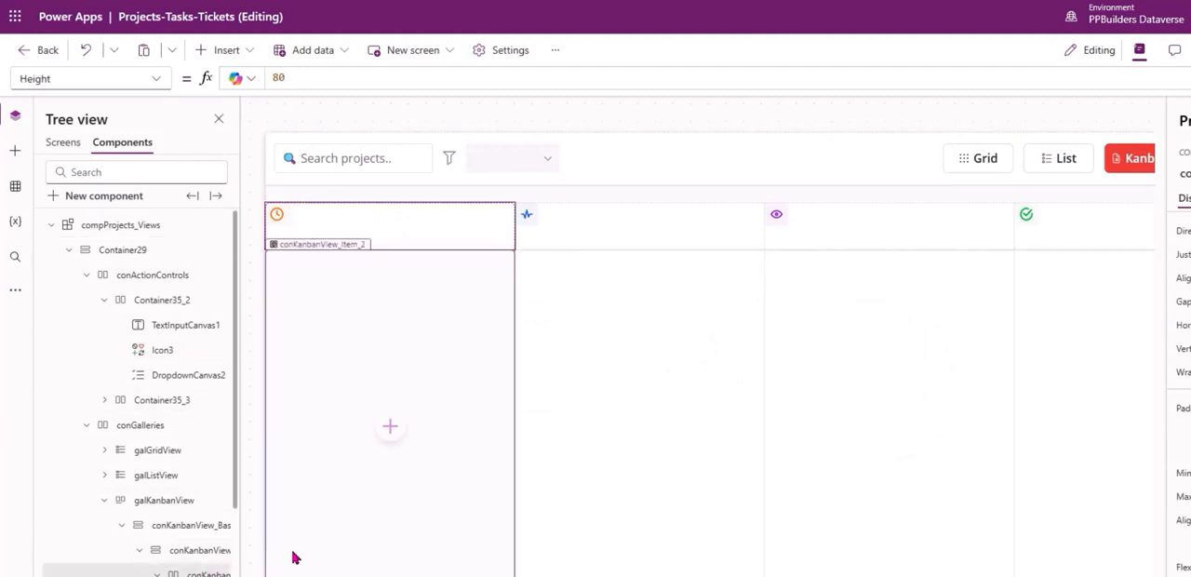
left_click(226, 51)
type("container")
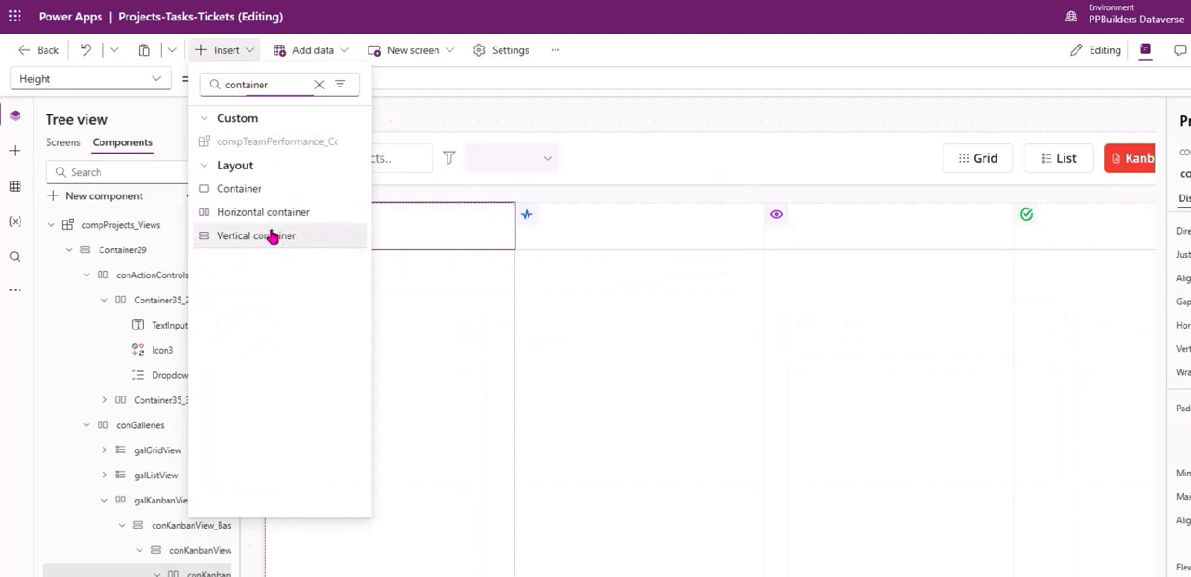
left_click(274, 236)
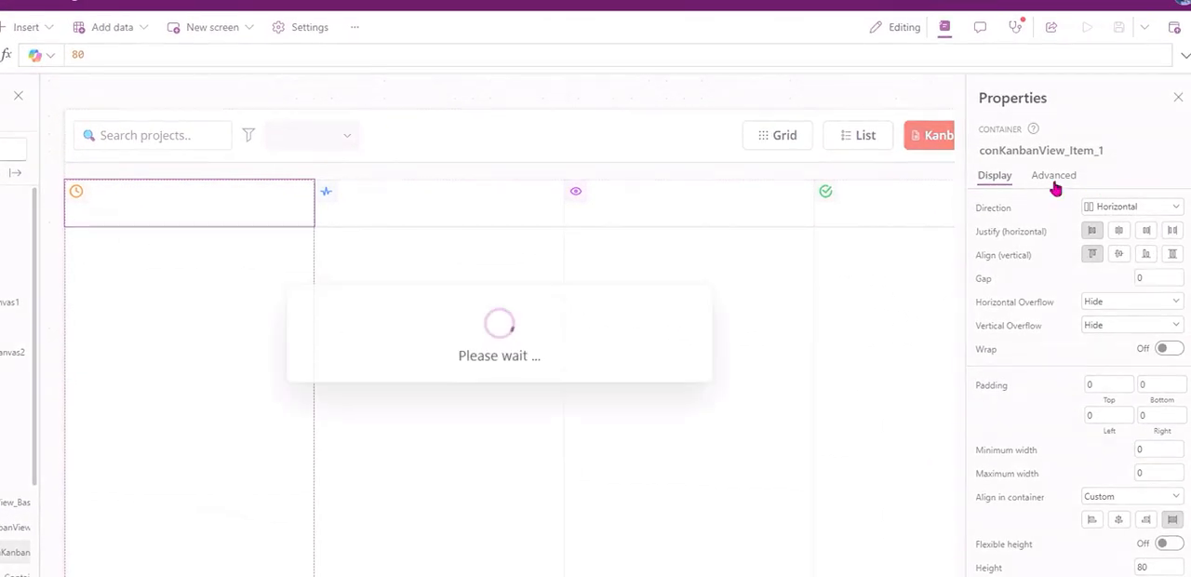
Set LayoutMinHeight and LayoutMinWidth of the container beside the status icon to 0.
left_click(1052, 178)
key("ctrl+a")
type("0")
left_click(1021, 312)
key("ctrl+a")
type("0")
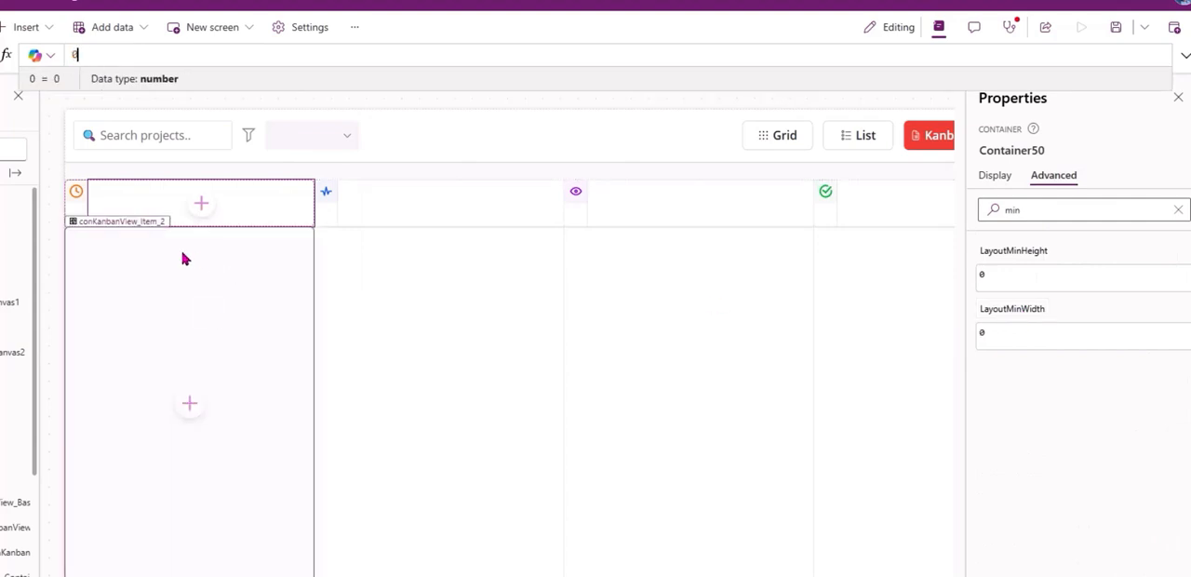
Insert a text control in Container50 and duplicate it within the same container.
scroll(13, 492, "down", 2)
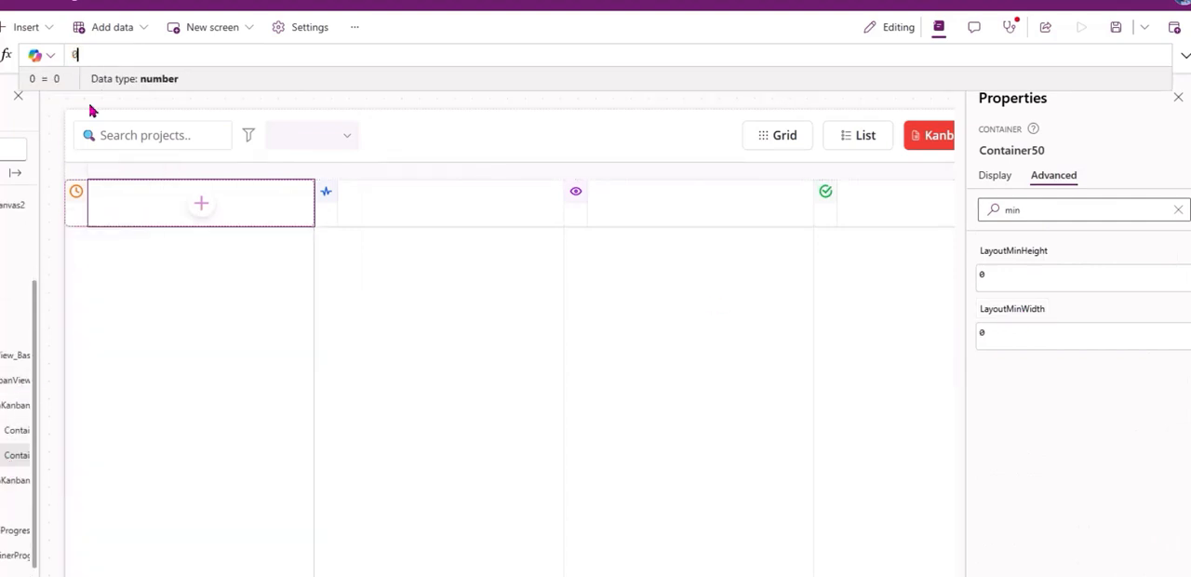
left_click(28, 28)
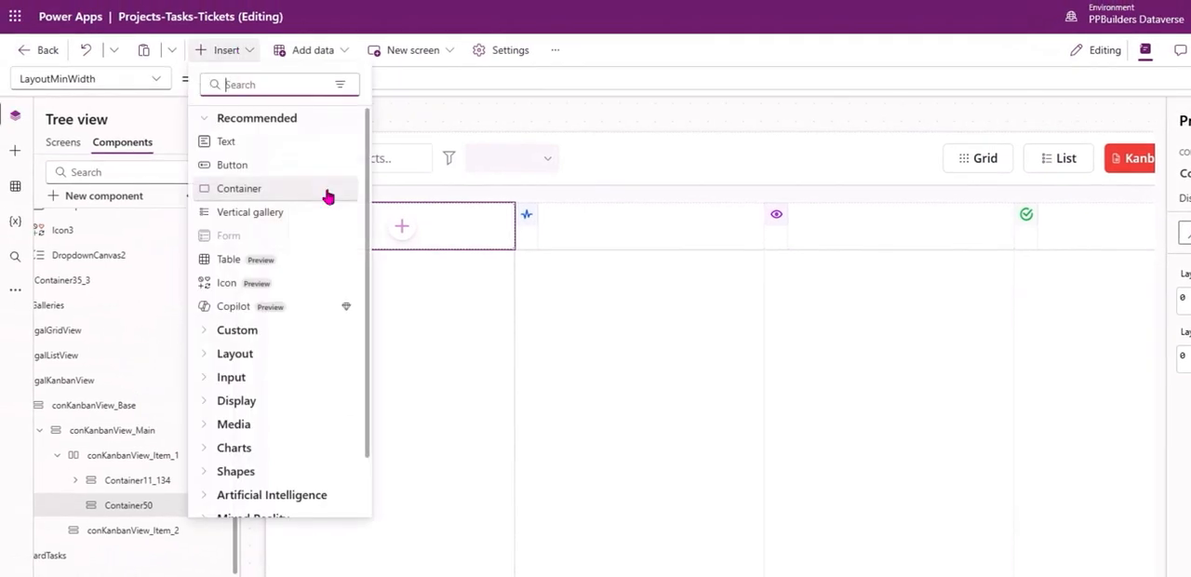
left_click(292, 145)
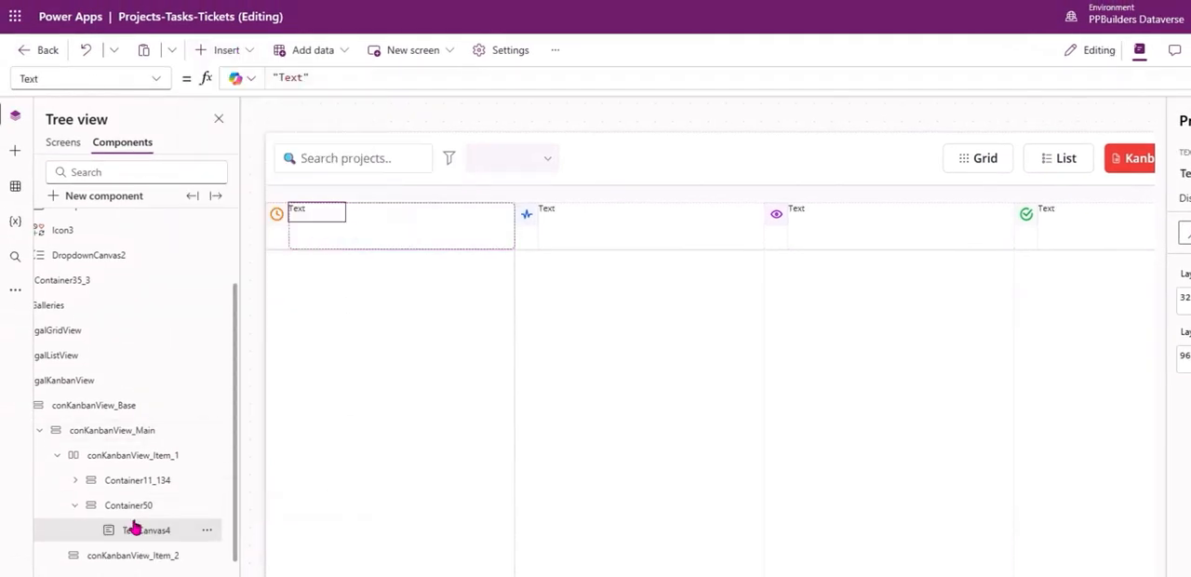
left_click(158, 511)
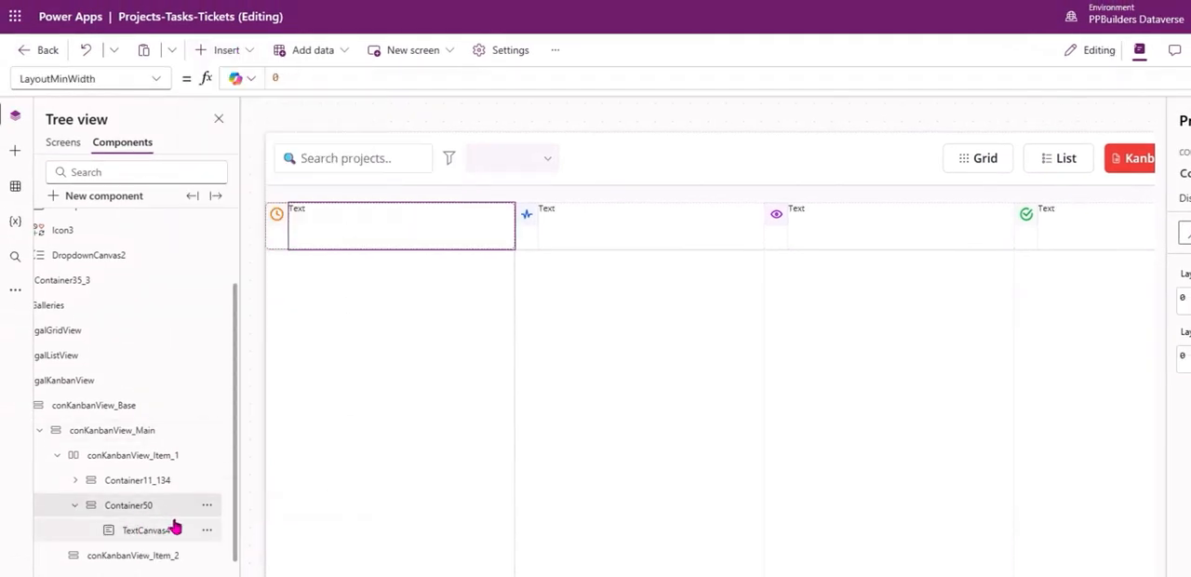
Set LayoutMinHeight and LayoutMinWidth of both TextCanvas4 and TextCanvas4_1 to 0.
left_click(162, 532)
left_click(143, 553, "ctrl")
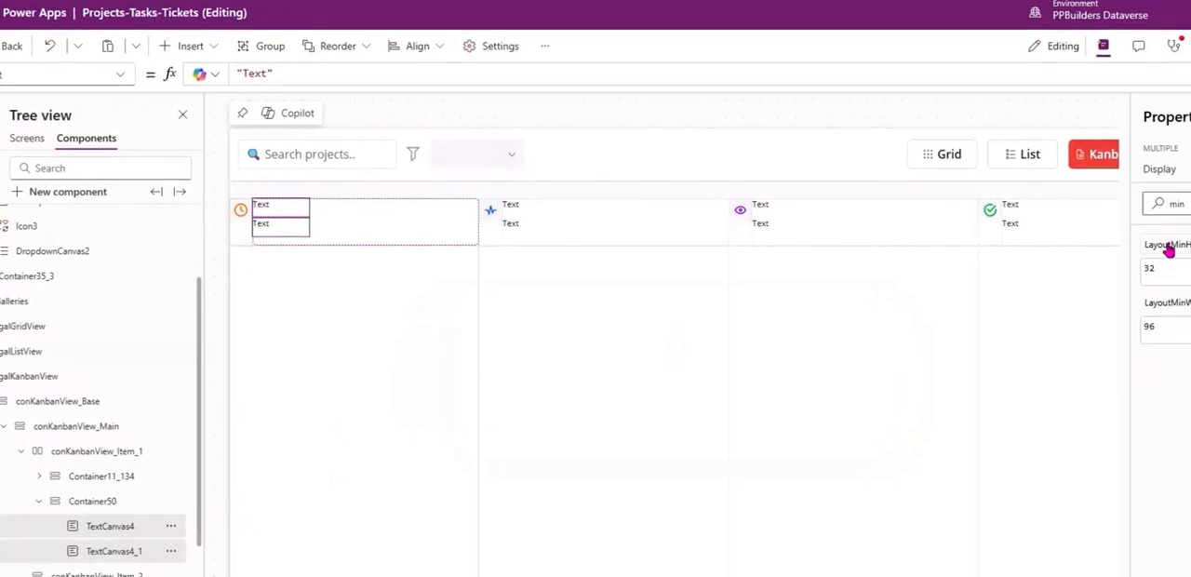
left_click(1168, 248)
type("0")
left_click(1182, 306)
type("0")
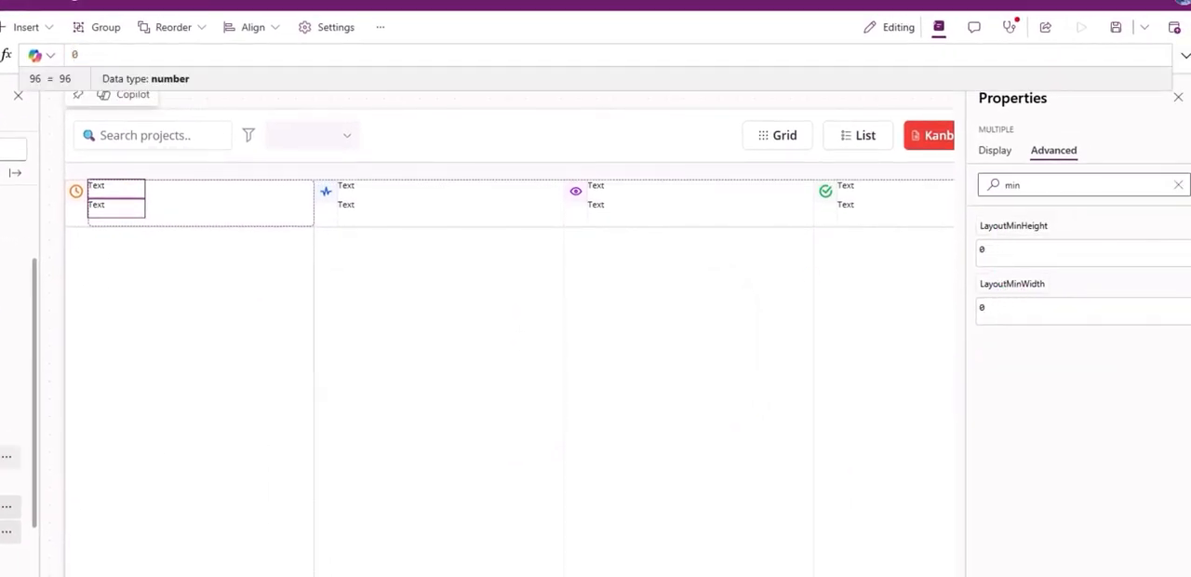
Set the vertical justification of Container50 to space between.
left_click(4, 481)
left_click(1038, 202)
left_click(996, 177)
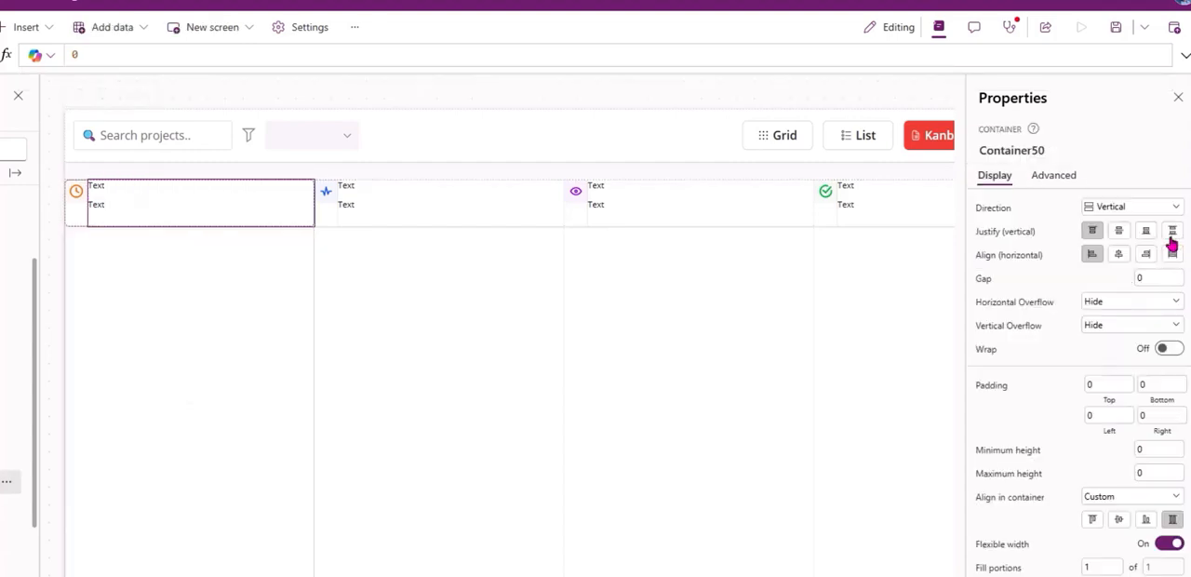
left_click(1171, 232)
Set the Text formula of TextCanvas4 to ThisItem.Status.
left_click(4, 506)
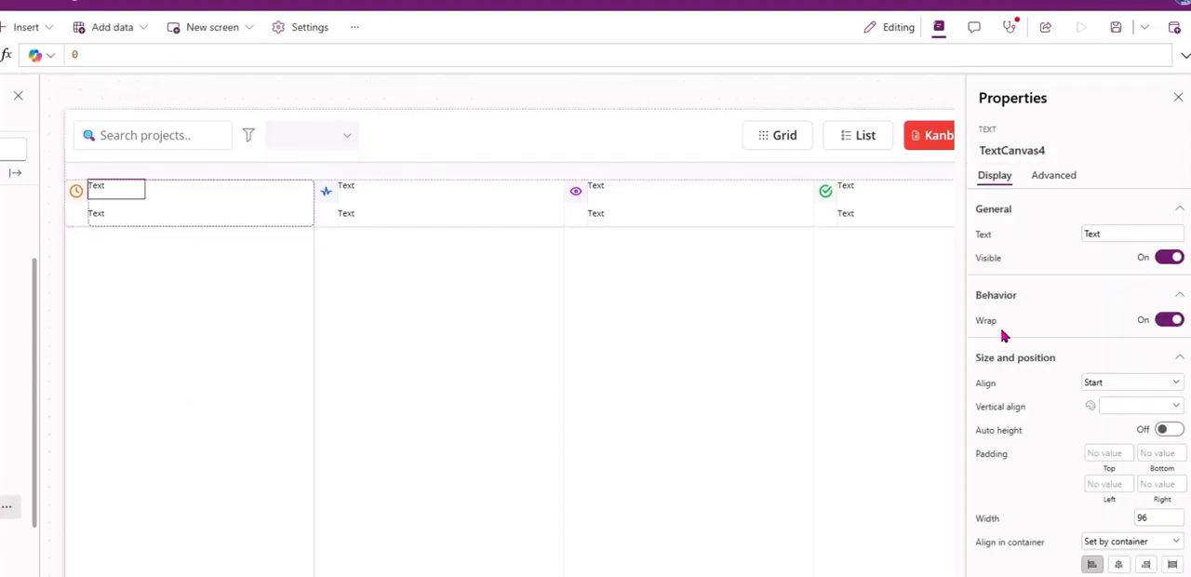
left_click(988, 232)
type("YT")
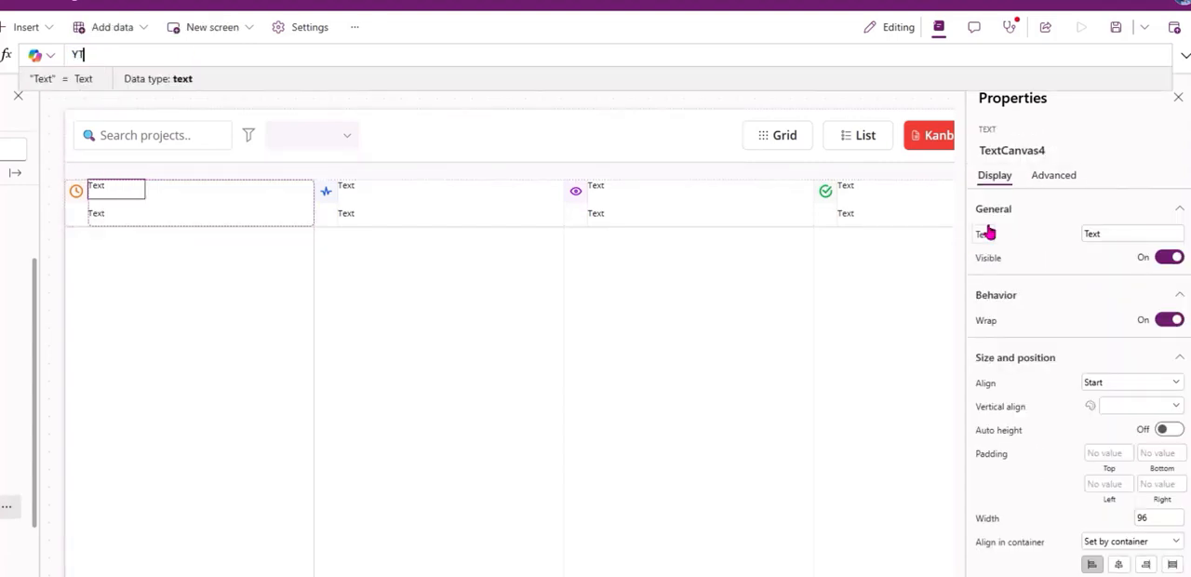
key("BackSpace")
key("BackSpace")
type("ThisIte")
key("Down")
key("Down")
key("Down")
key("Down")
key("Return")
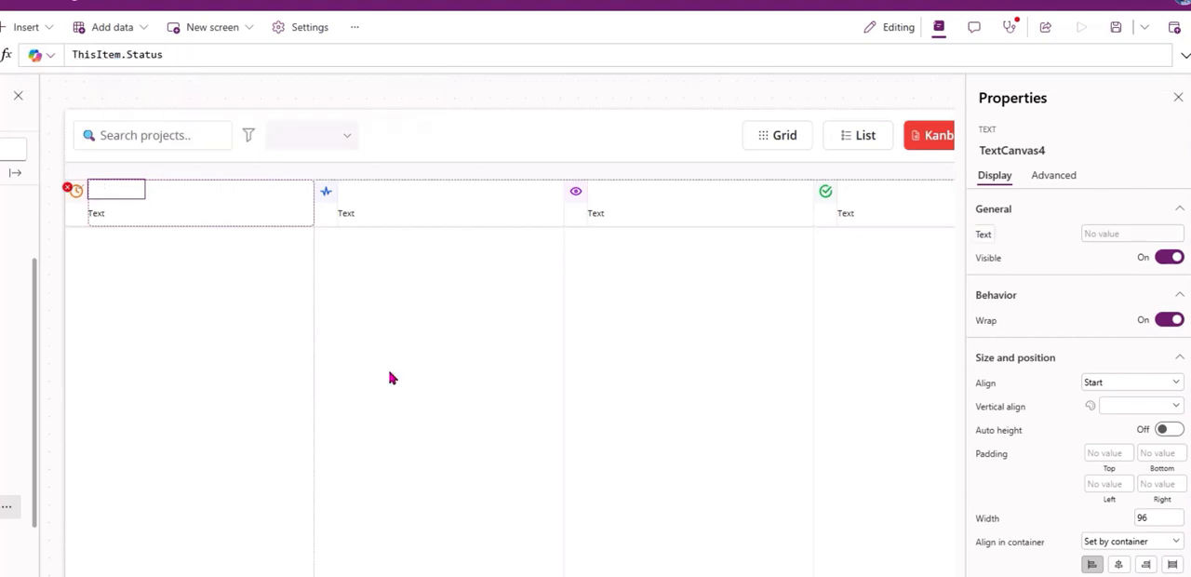
Set the Text formula of TextCanvas4_1 to ThisItem.NoOfProjects & " projects".
left_click(5, 531)
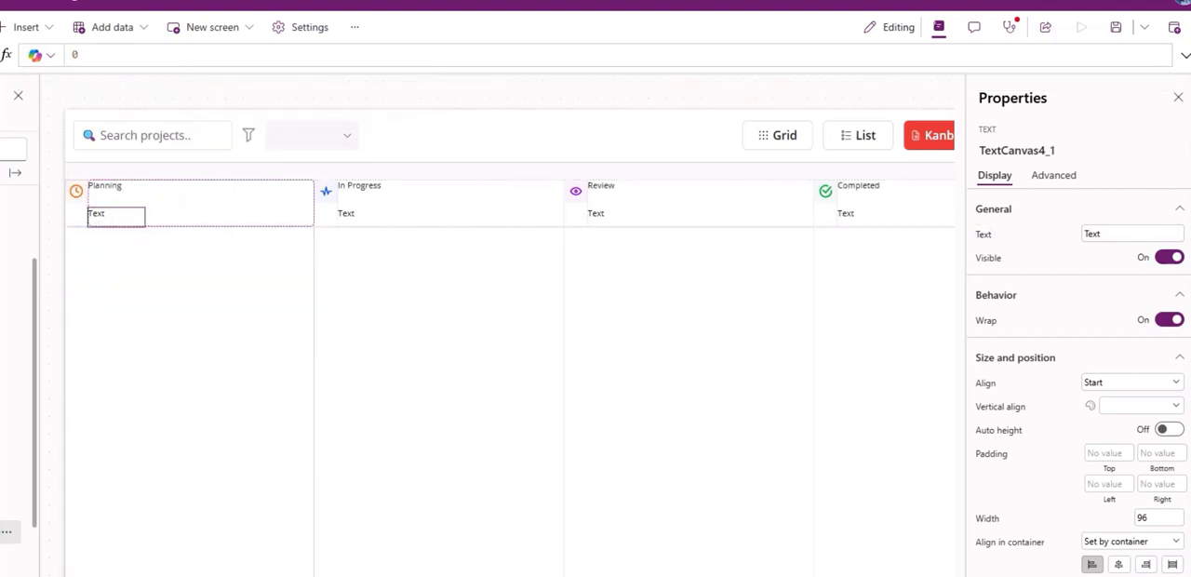
left_click(988, 238)
type("Thi")
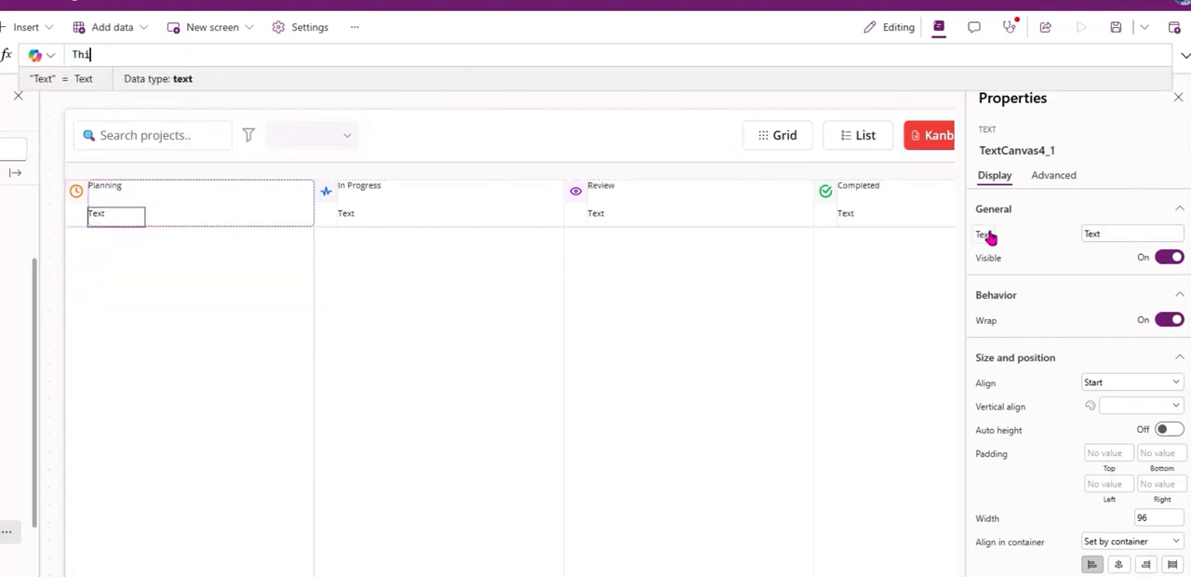
type("stei")
key("Tab")
key("ctrl+shift+Left")
key("BackSpace")
key("Up")
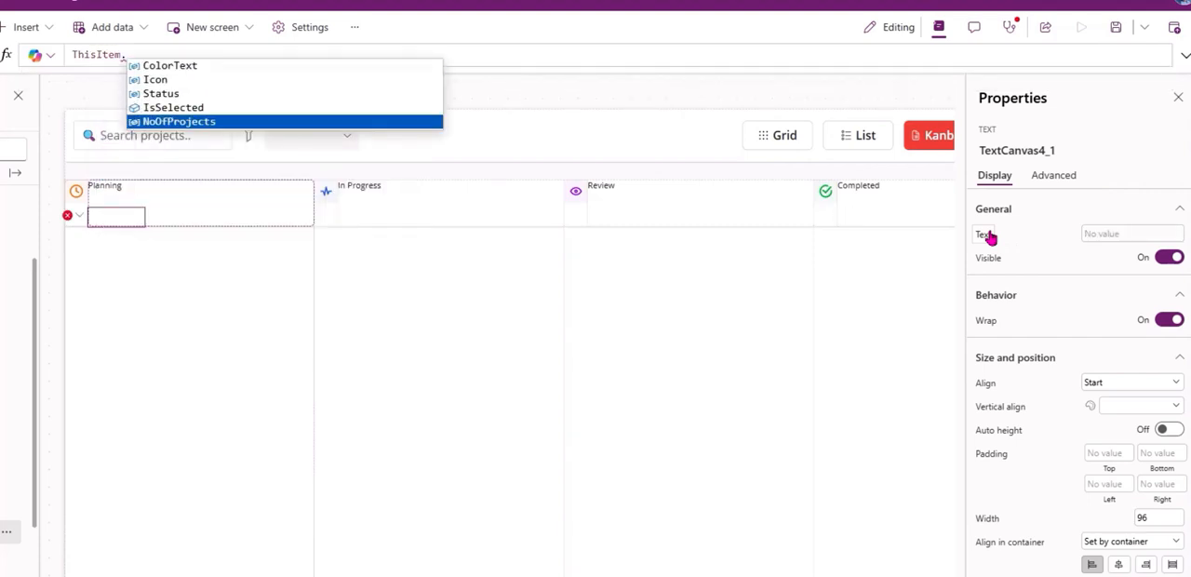
key("Tab")
type("& \"")
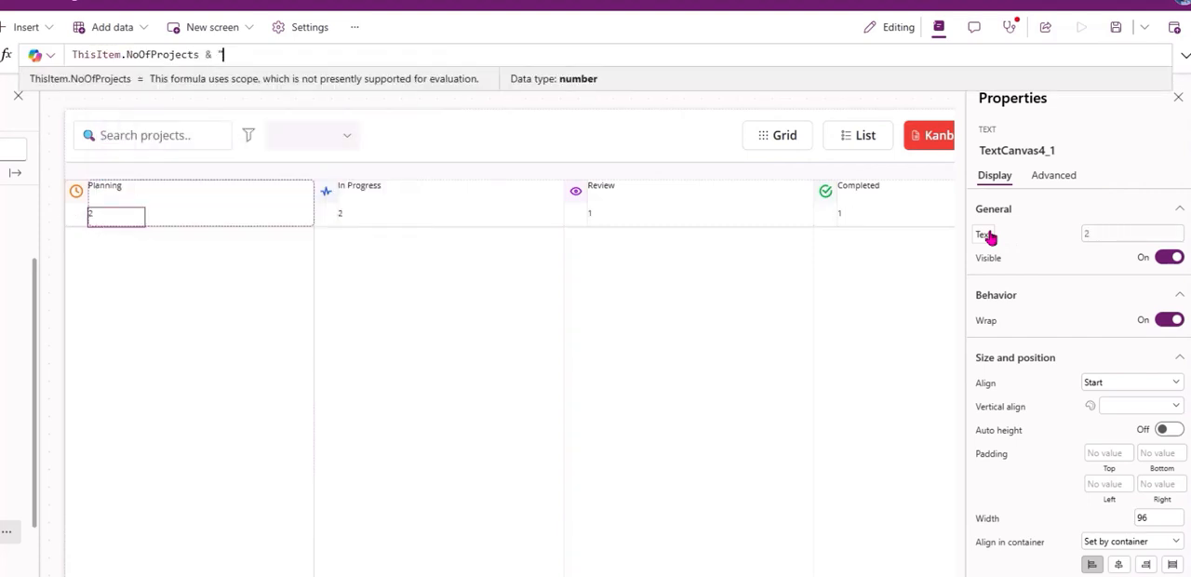
type(" projecs")
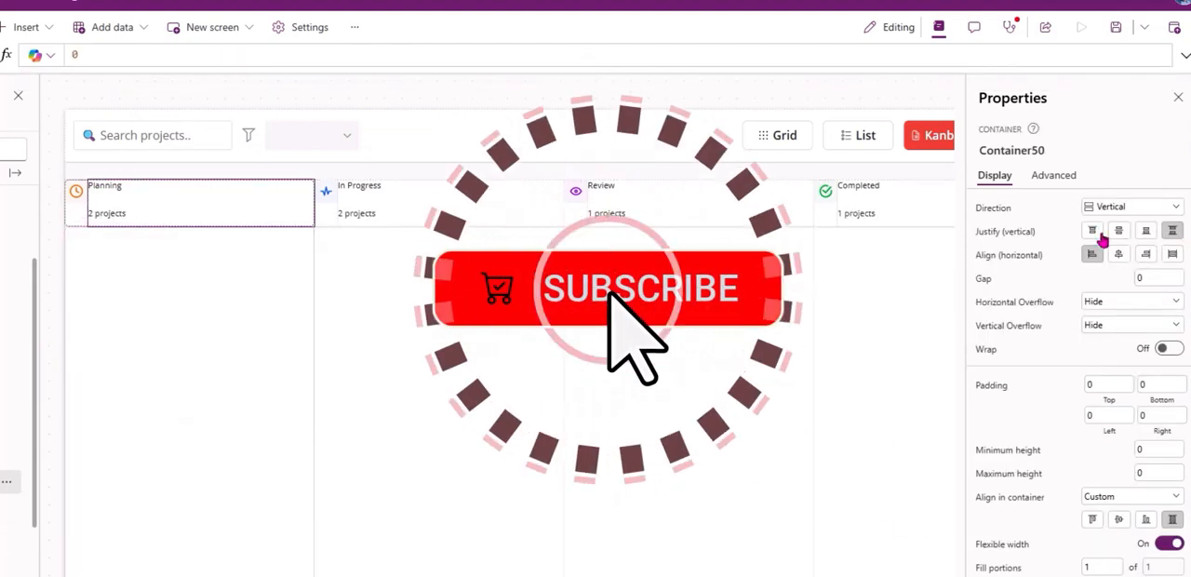
Justify Container50's contents to the vertical center and turn on auto height for TextCanvas4 and TextCanvas4_1.
left_click(1119, 230)
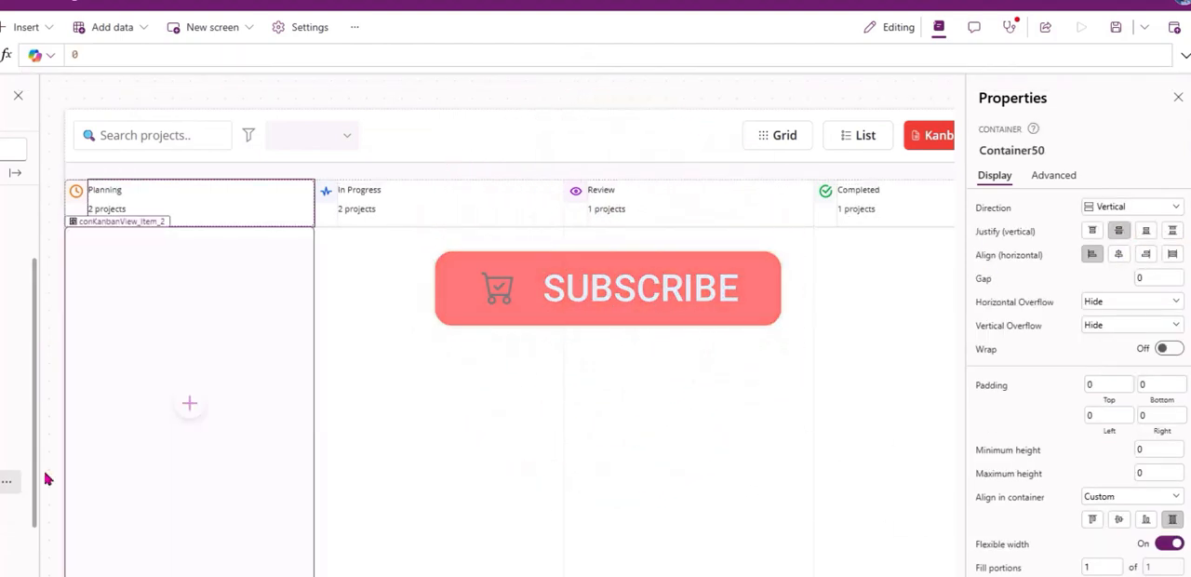
left_click(94, 463)
left_click(97, 487, "ctrl")
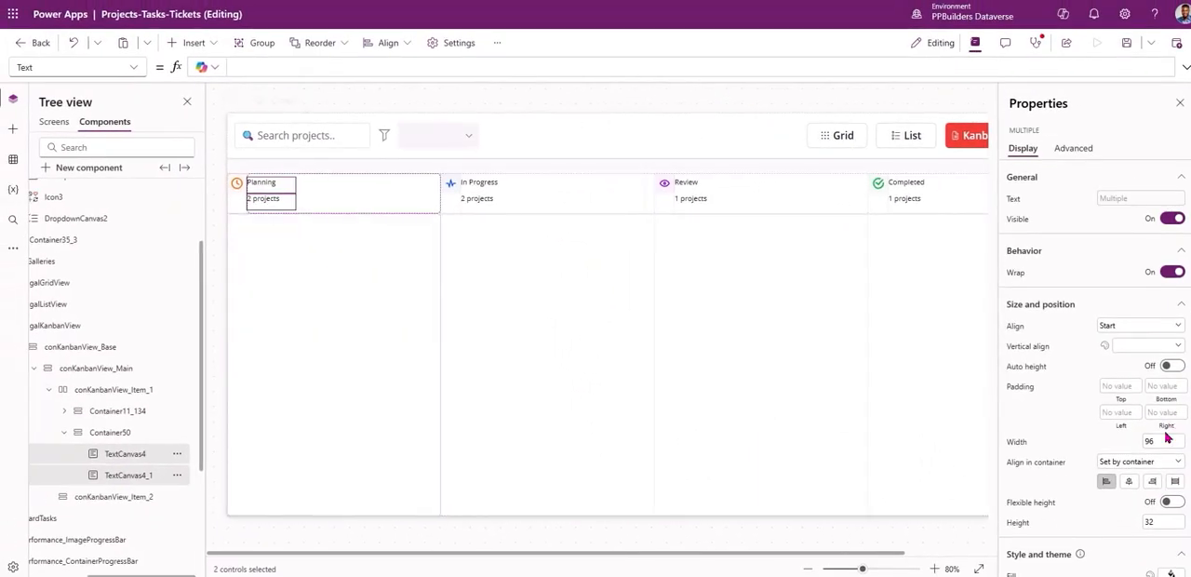
left_click(143, 458)
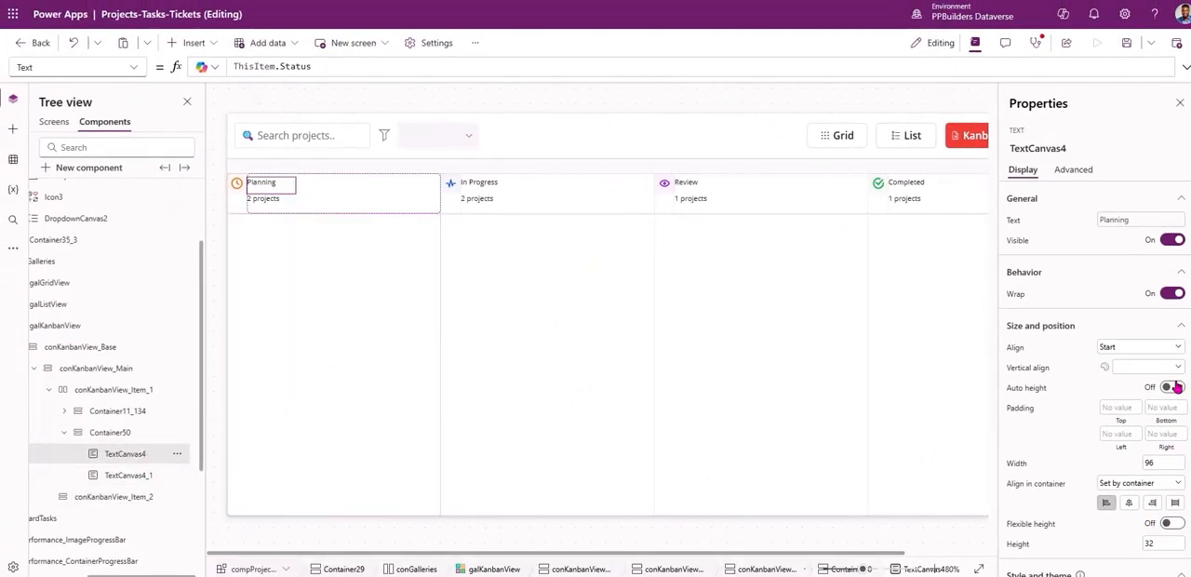
left_click(130, 481)
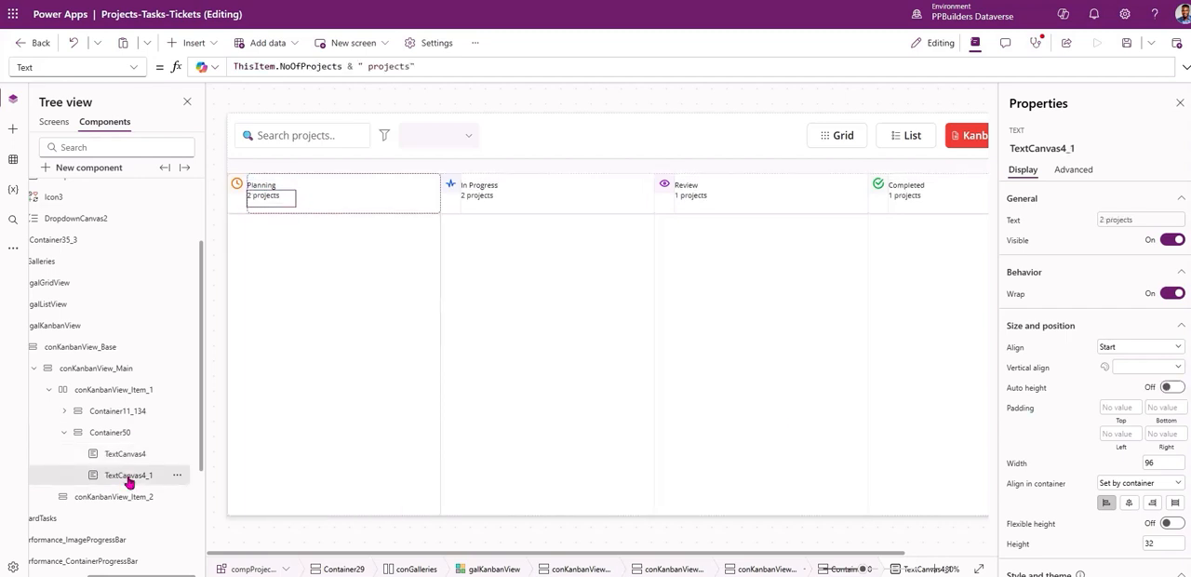
left_click(1177, 389)
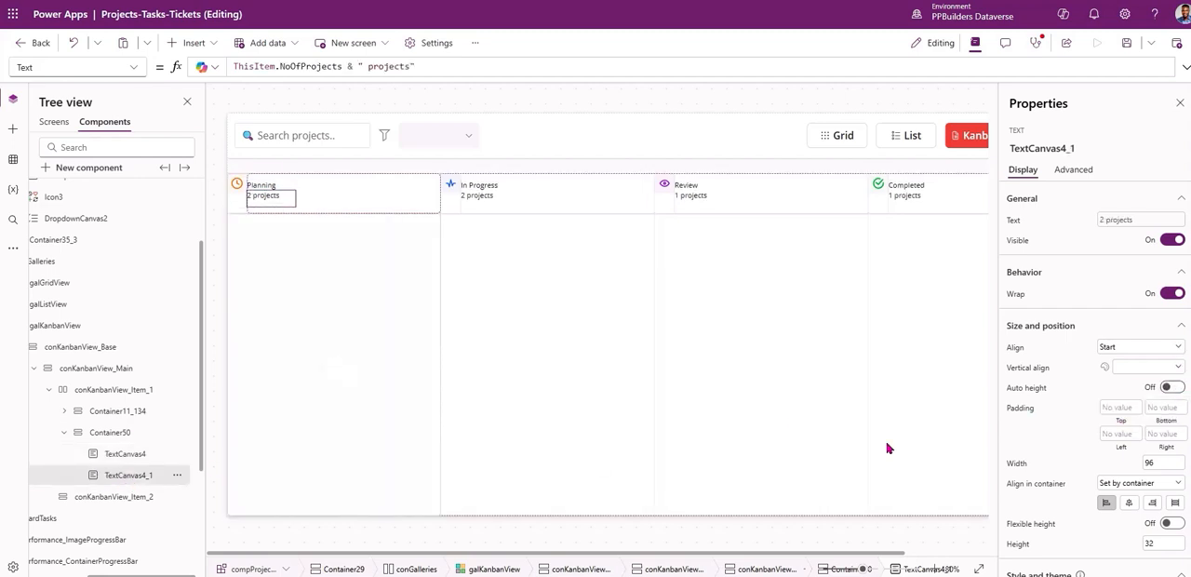
Set the font weight of TextCanvas4 to Semibold and its font size to 20.
left_click(126, 453)
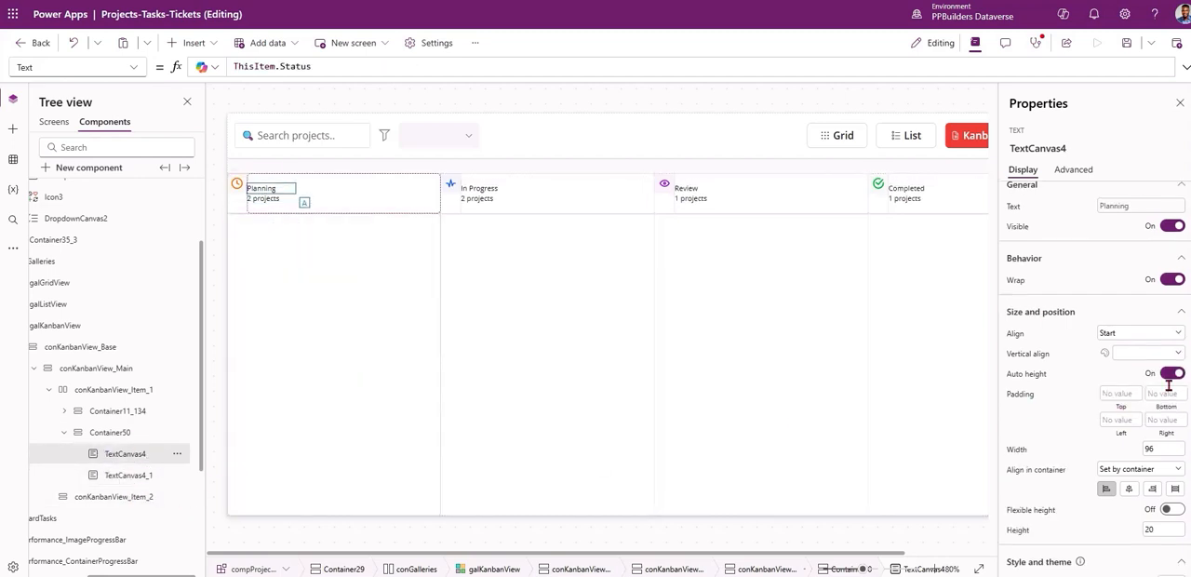
scroll(1090, 492, "down", 3)
left_click(1122, 512)
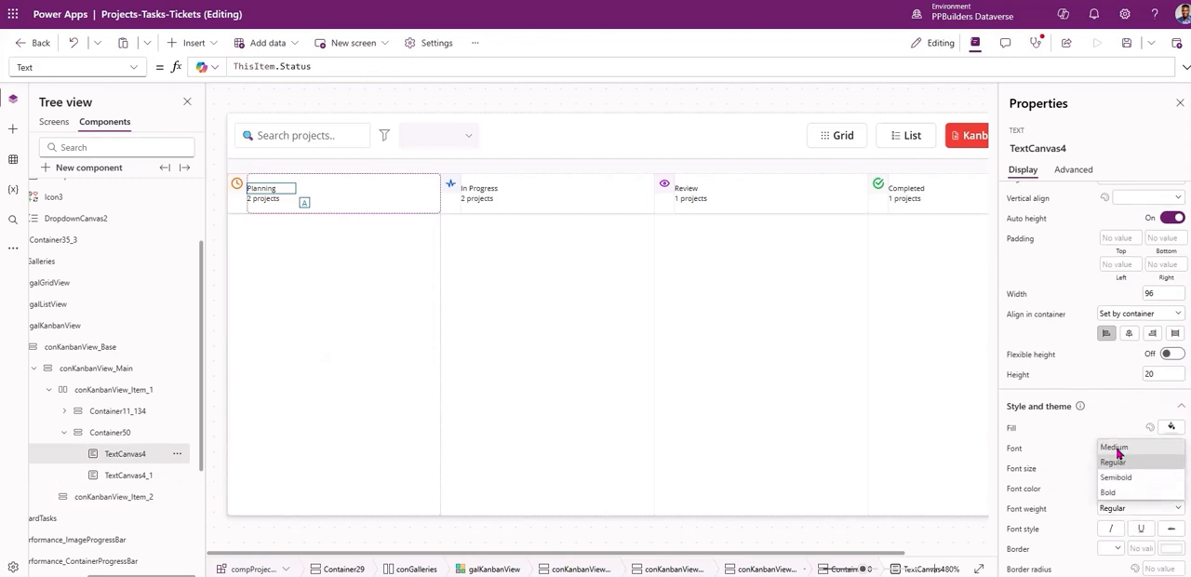
left_click(1072, 503)
left_click(1107, 510)
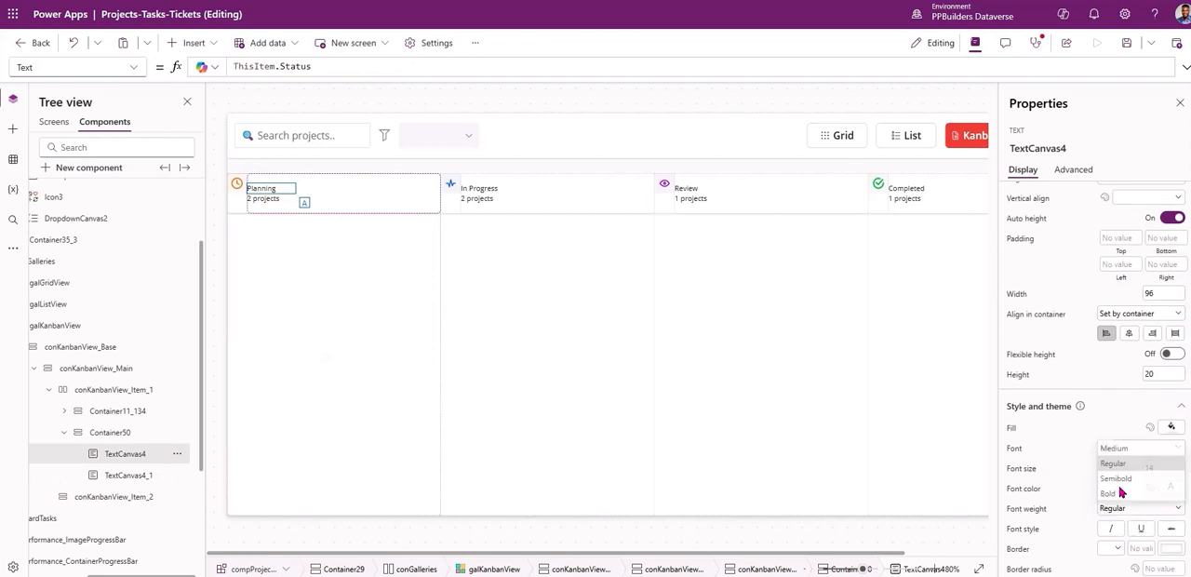
left_click(1115, 476)
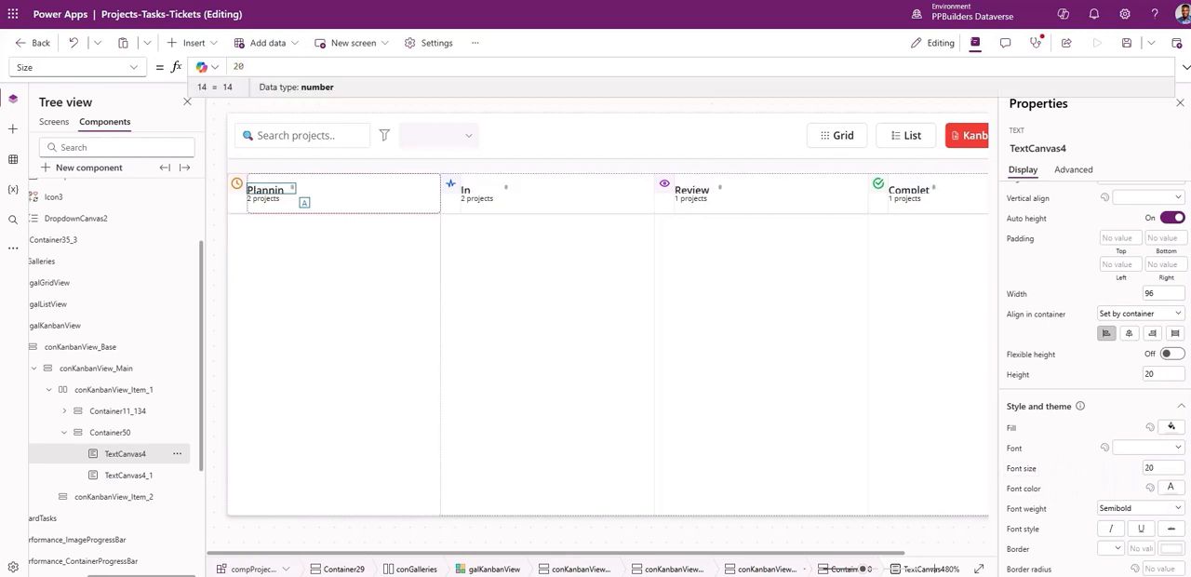
Set the font size of TextCanvas4_1 to 16.
left_click(125, 474)
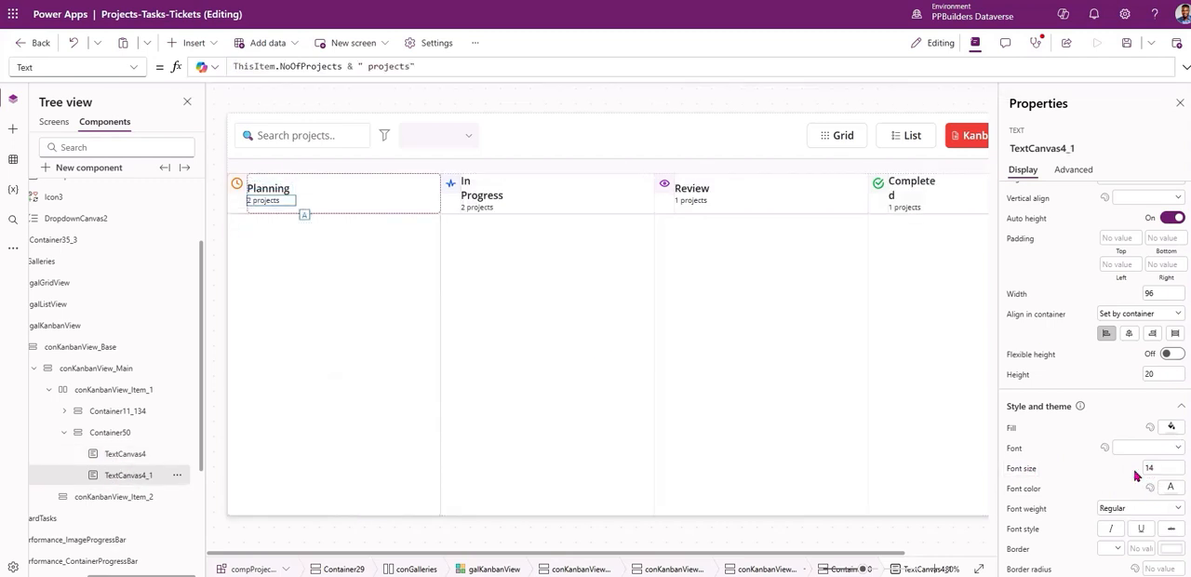
type("16")
key("Tab")
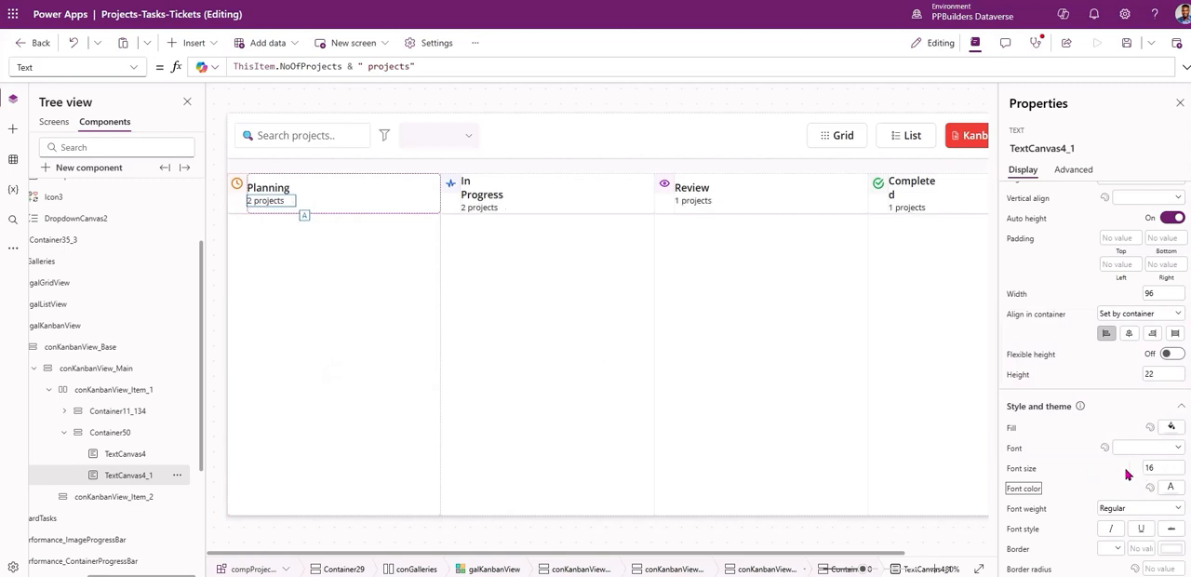
Stretch Container50's contents horizontally and align the contents of conKanbanView_Item_1 to the vertical center.
left_click(167, 453)
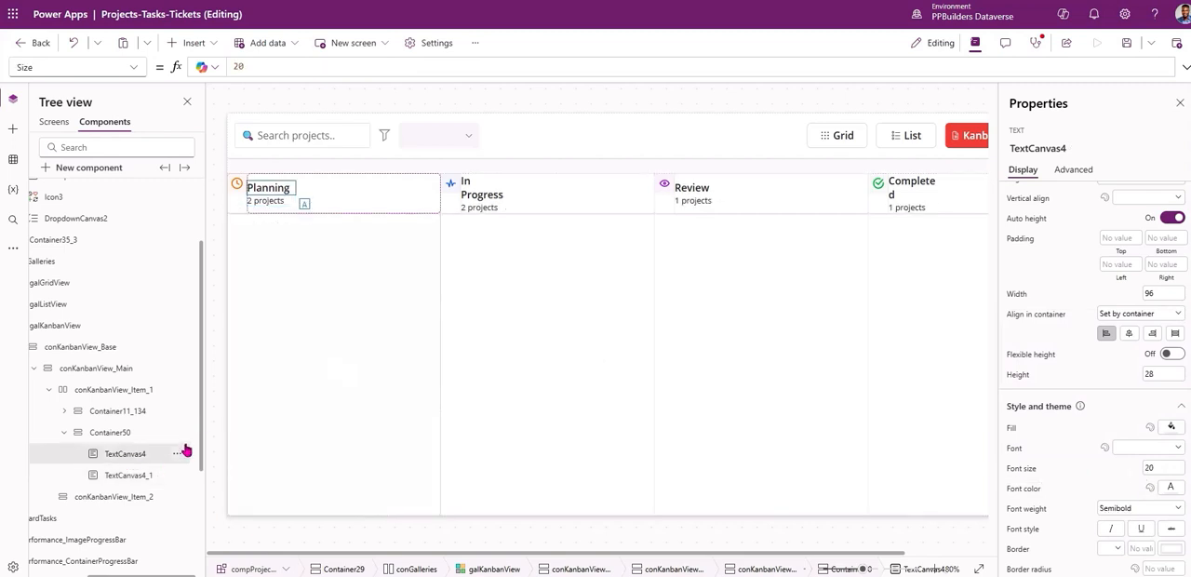
left_click(136, 432)
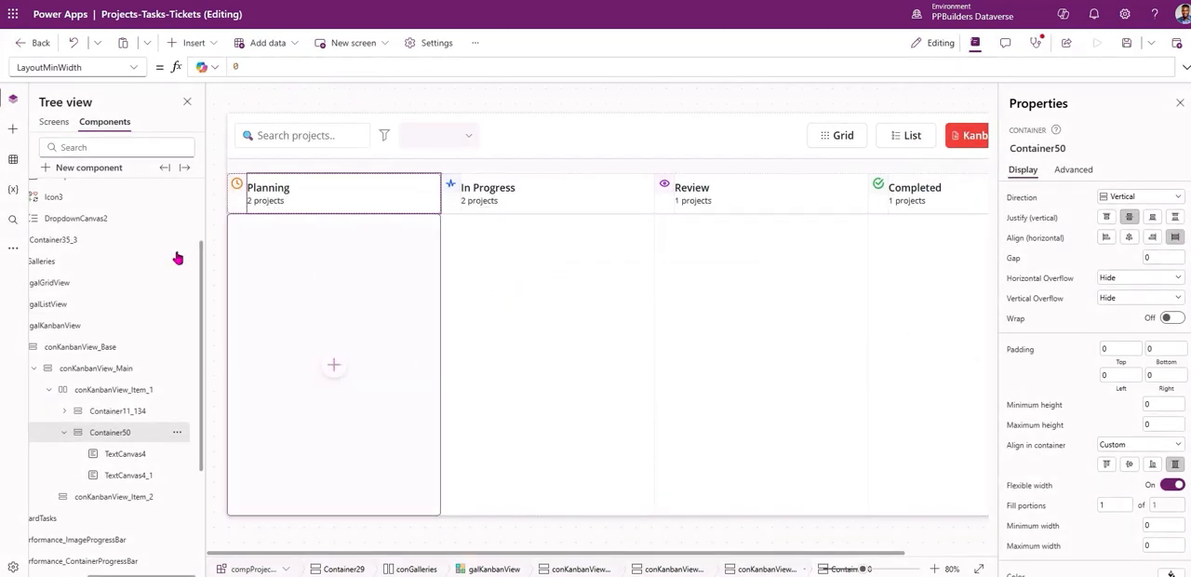
left_click(118, 412)
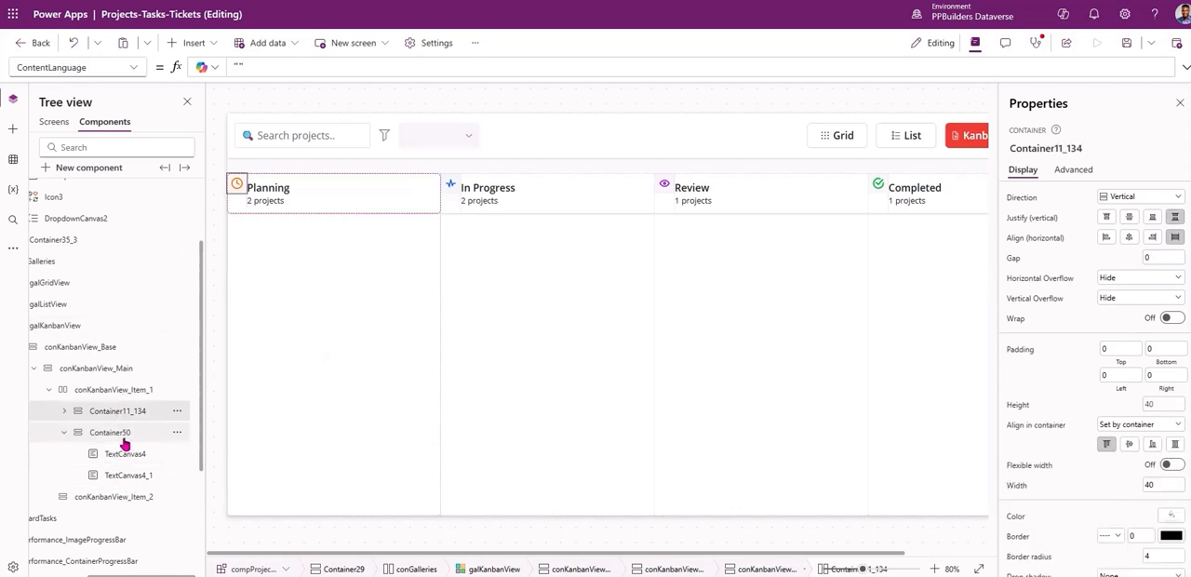
left_click(121, 390)
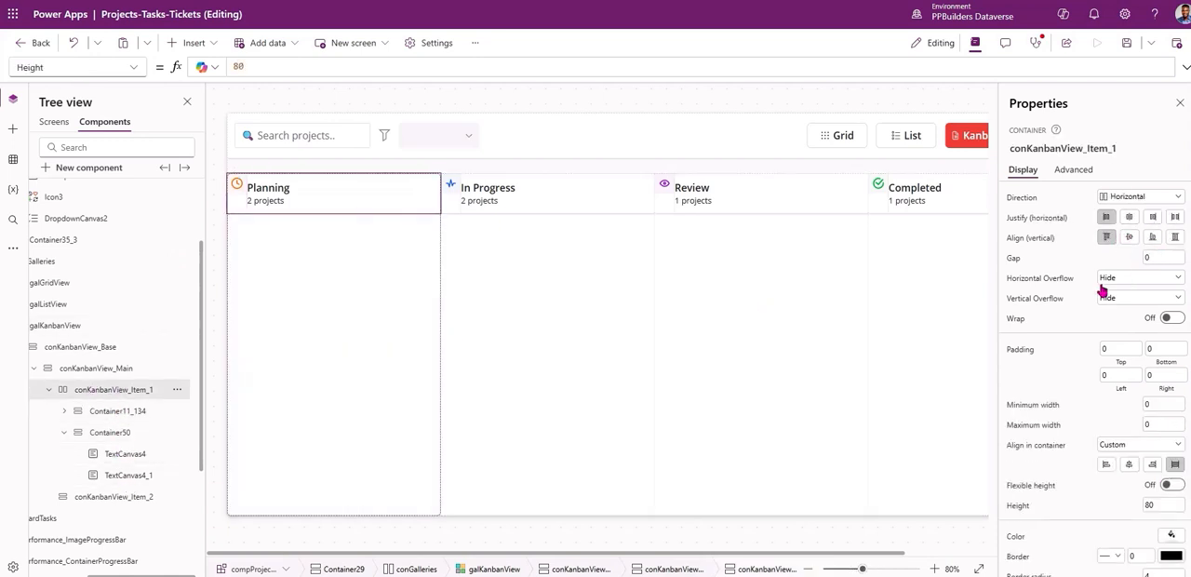
Set Container50's own alignment in its parent container to Stretch and remove its drop shadow.
left_click(104, 434)
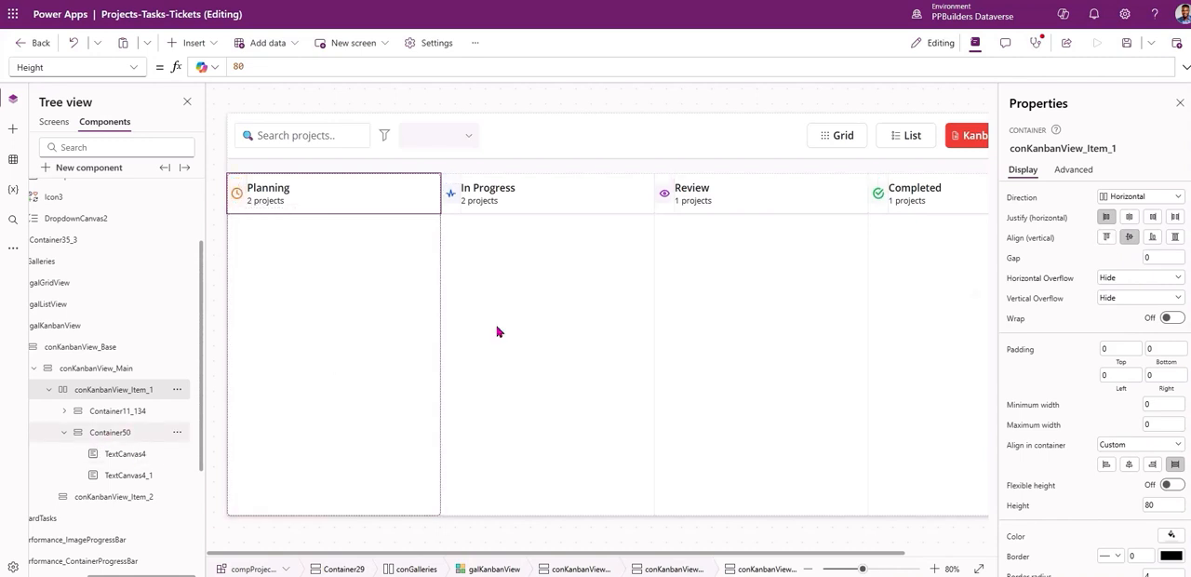
scroll(1077, 480, "down", 2)
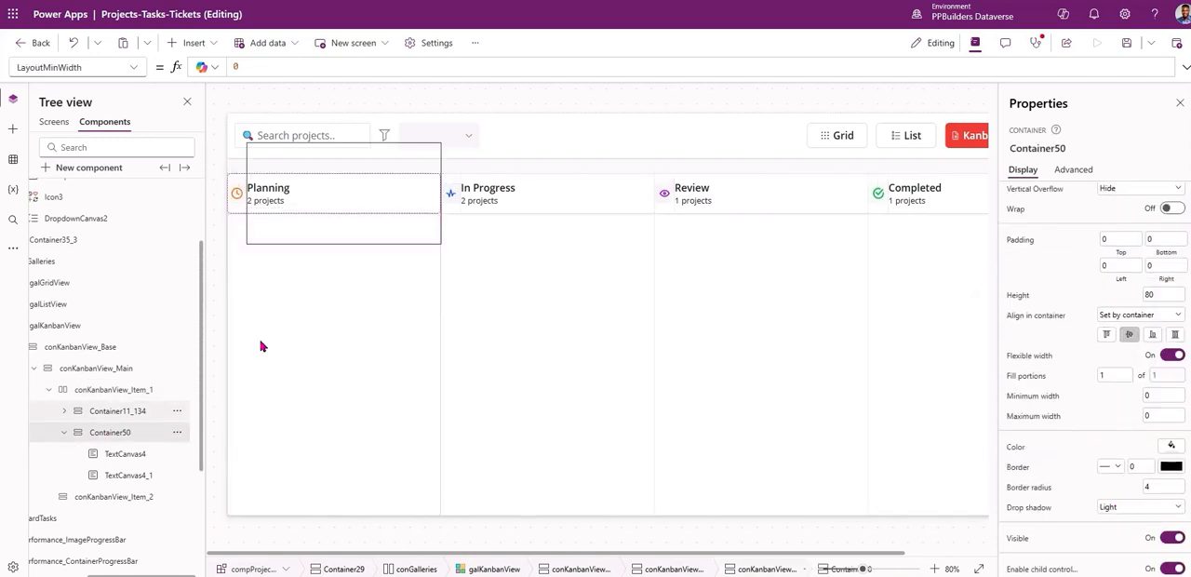
scroll(1079, 242, "up", 2)
left_click(1074, 169)
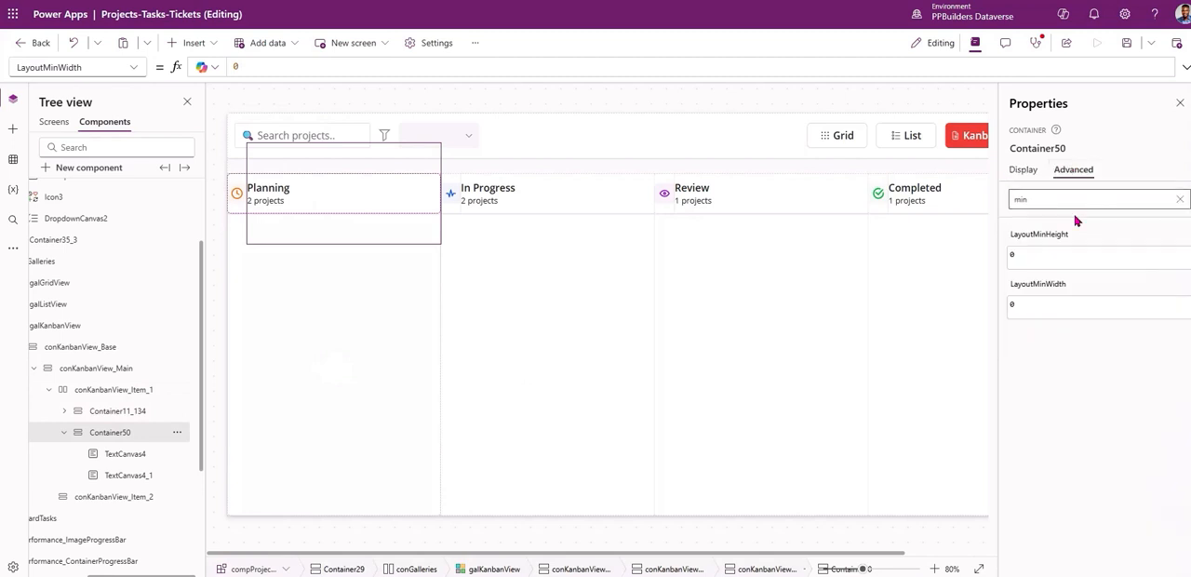
left_click(1023, 170)
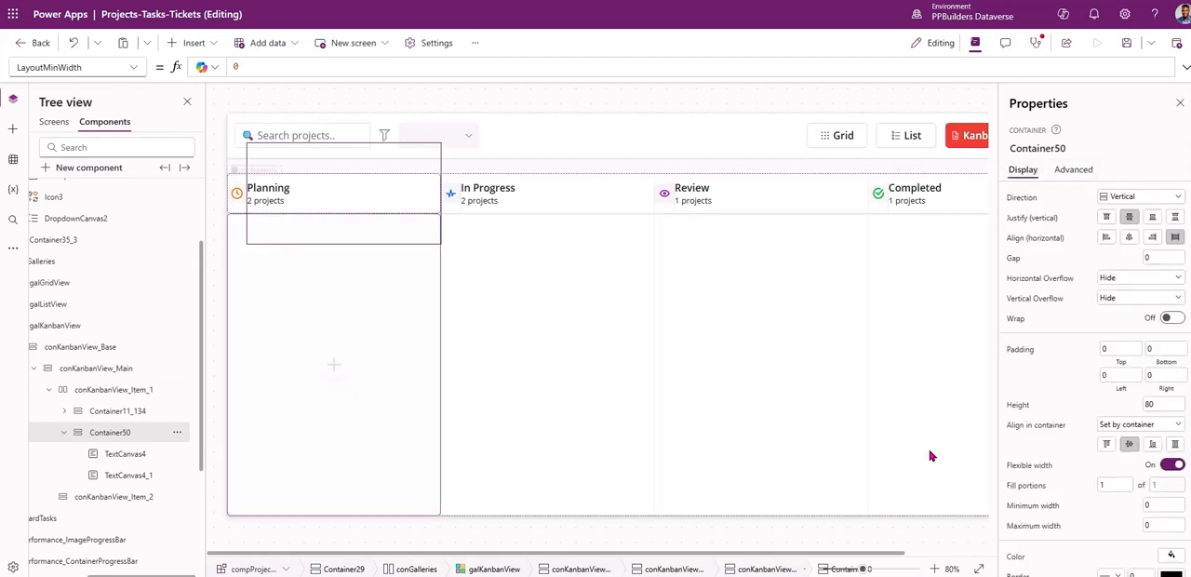
left_click(1175, 445)
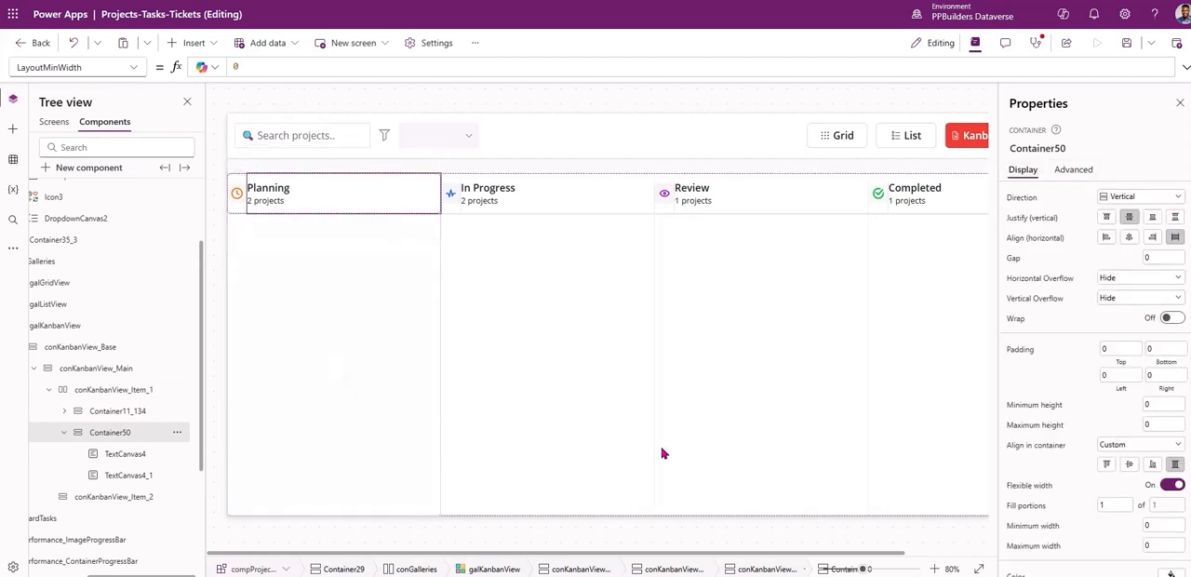
scroll(1070, 447, "down", 3)
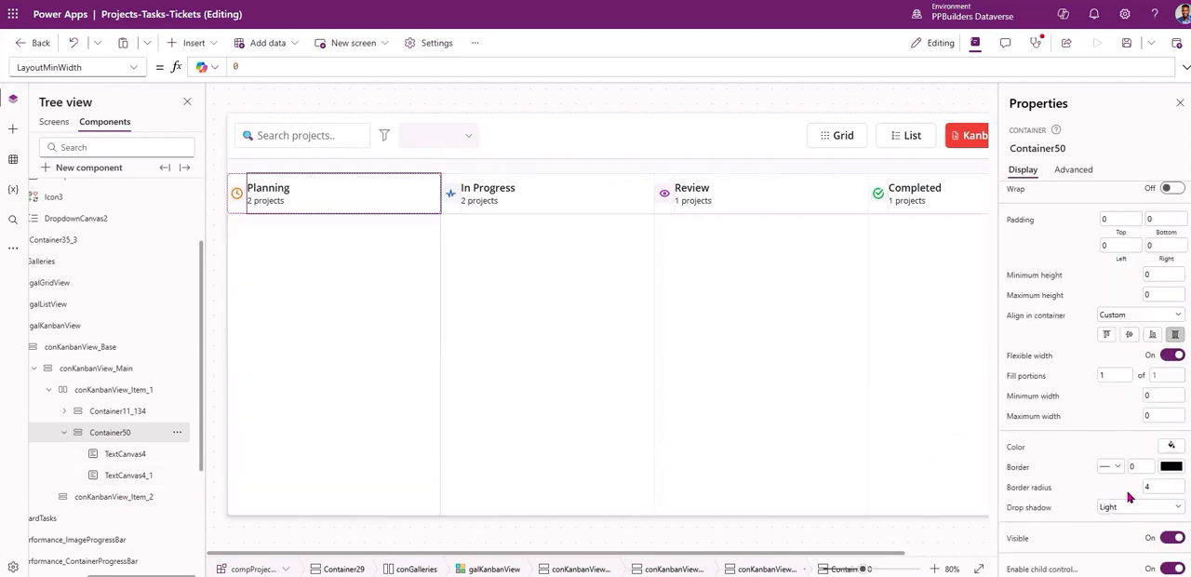
left_click(1135, 507)
left_click(1111, 401)
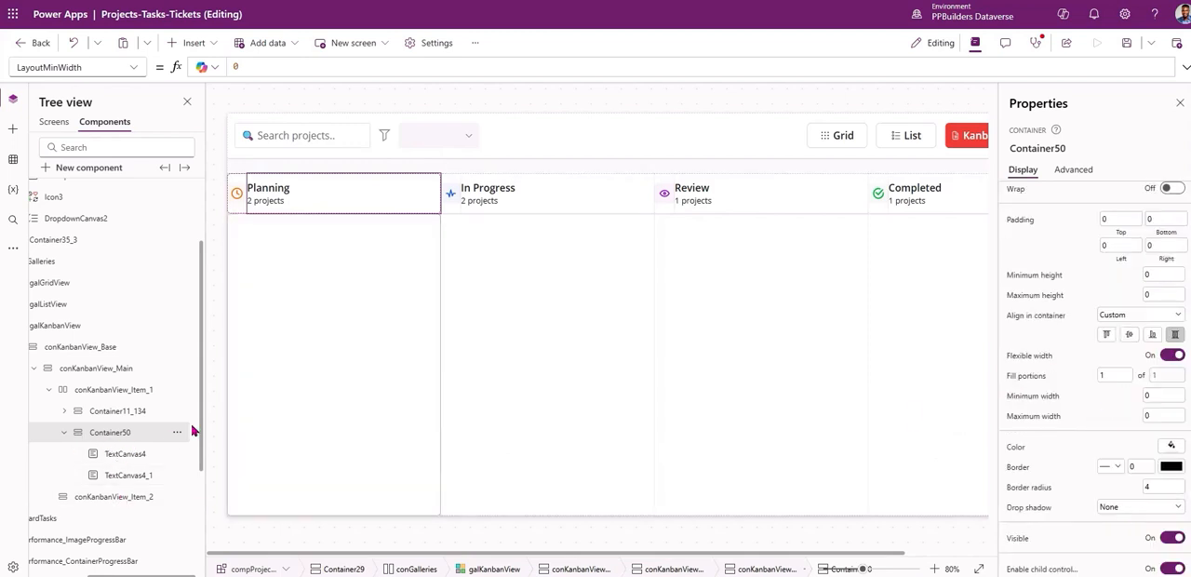
Set the gap of conKanbanView_Item_1 to 10.
left_click(124, 412)
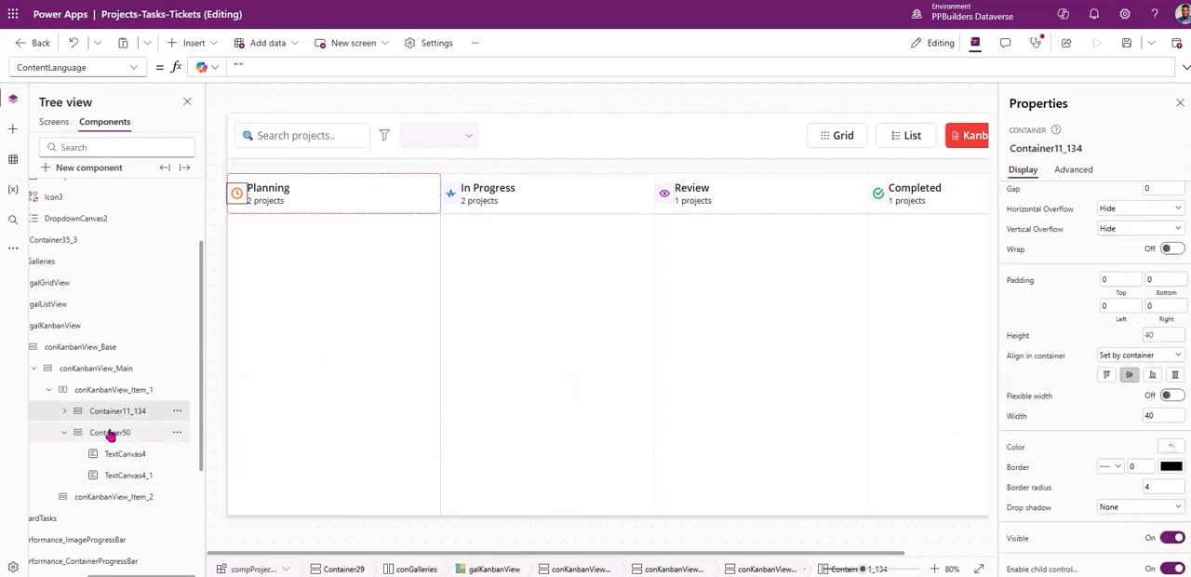
left_click(100, 394)
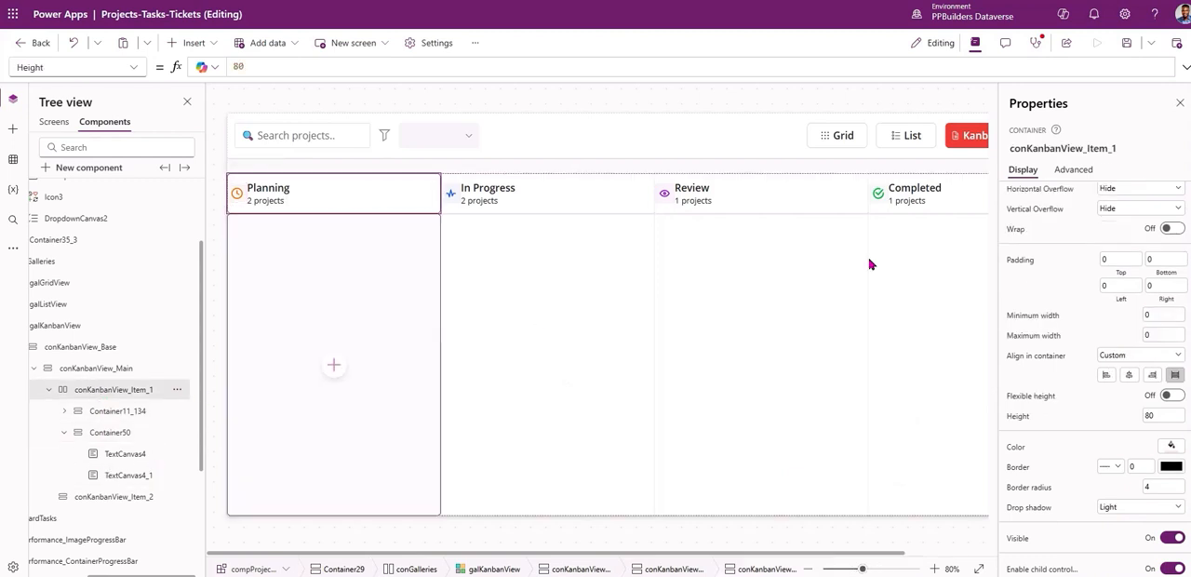
type("10")
key("Tab")
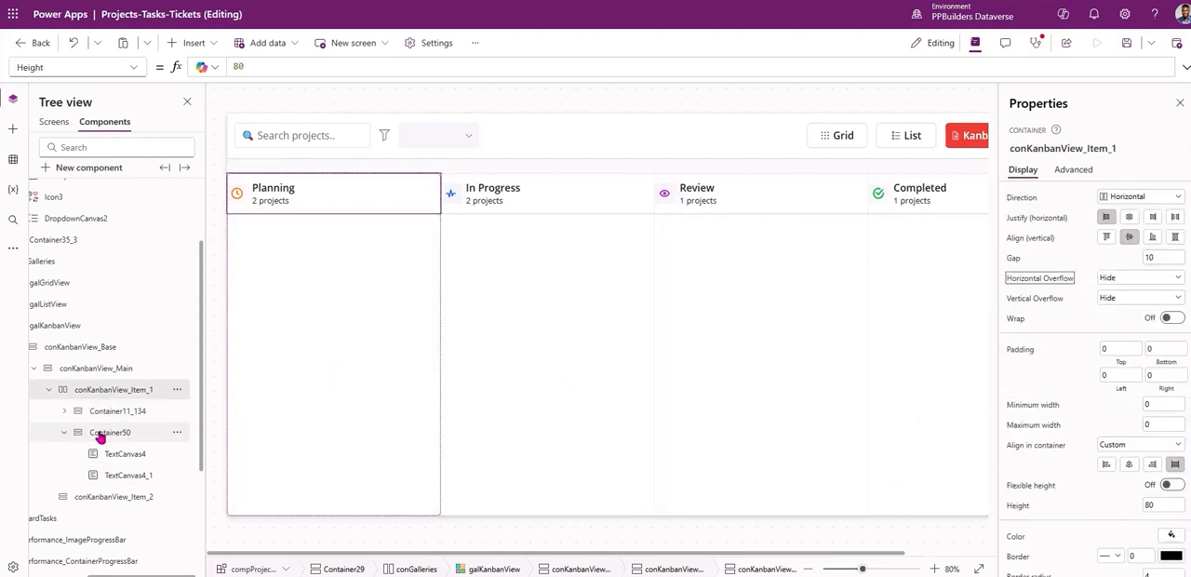
Copy the icon container Container11_134 and paste the copy after Container50 inside conKanbanView_Item_1.
left_click(60, 435)
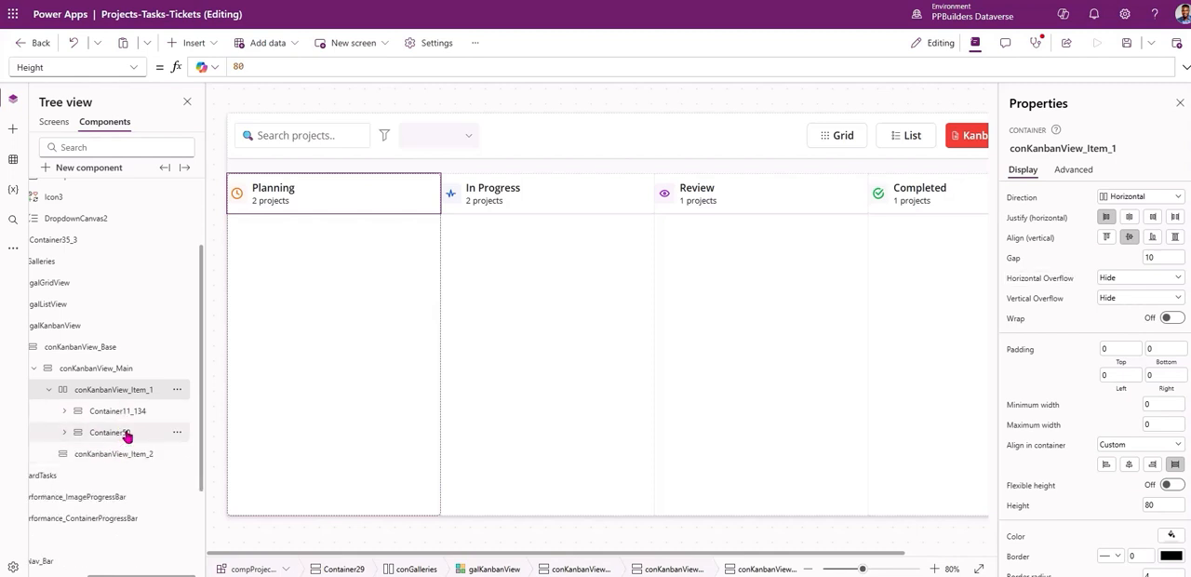
left_click(132, 416)
left_click(128, 392)
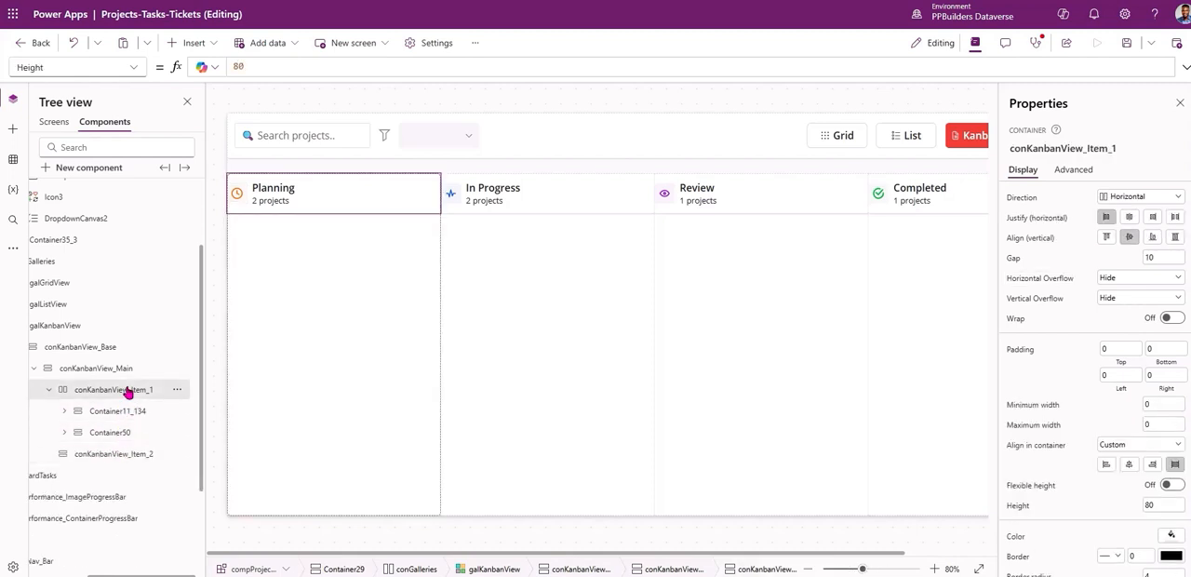
key("ctrl+v")
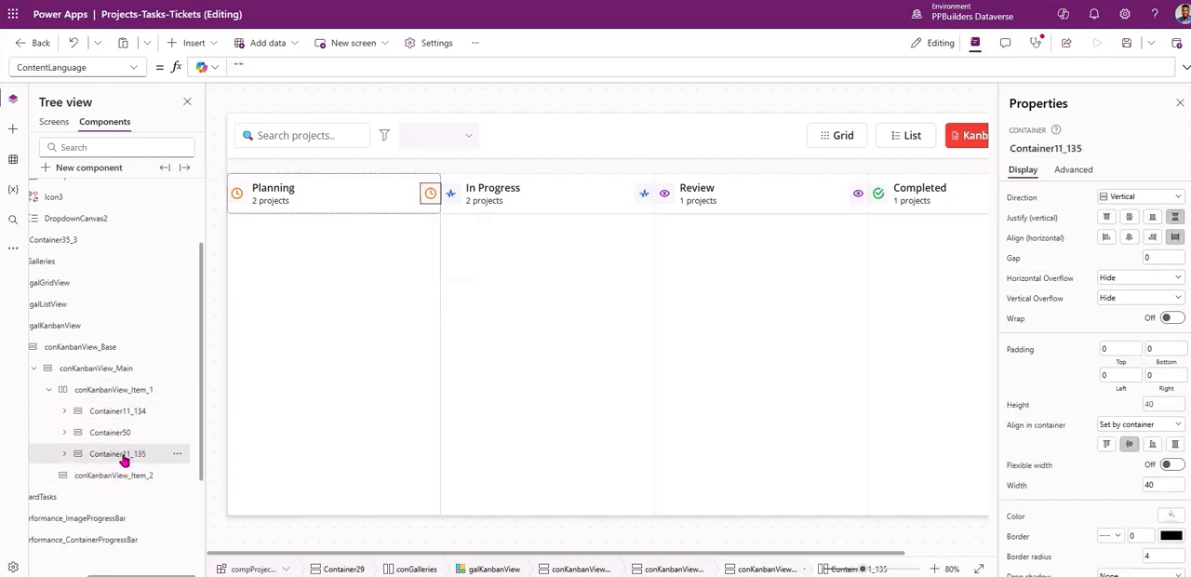
Replace the copied icon container's fill formula with the transparent color RGBA(0, 0, 0, 0).
scroll(1161, 527, "down", 2)
left_click(1169, 449)
key("Delete")
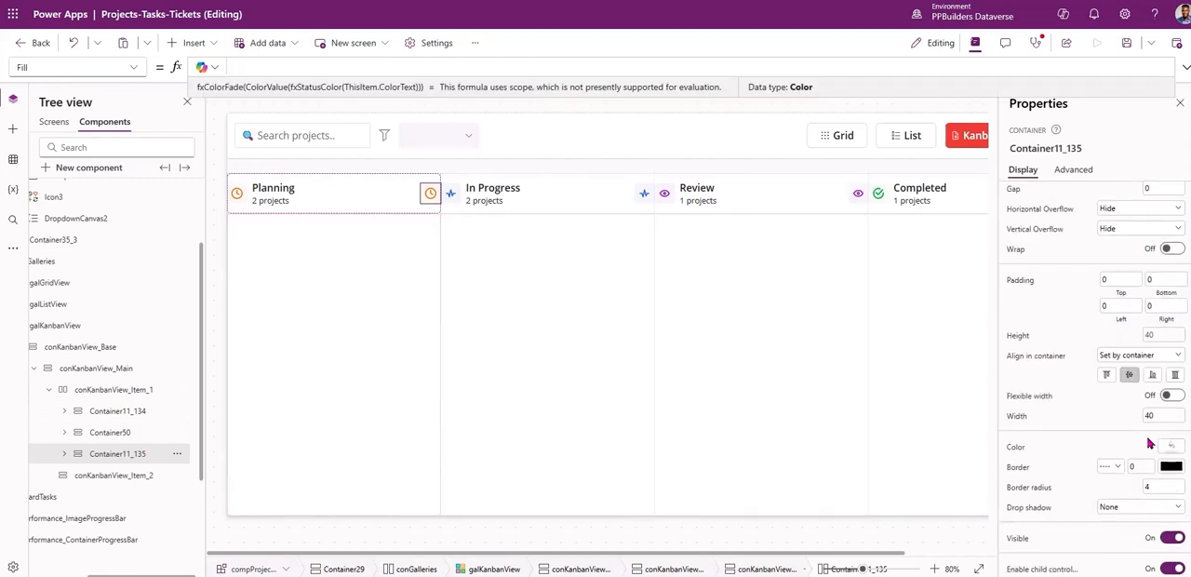
left_click(1169, 445)
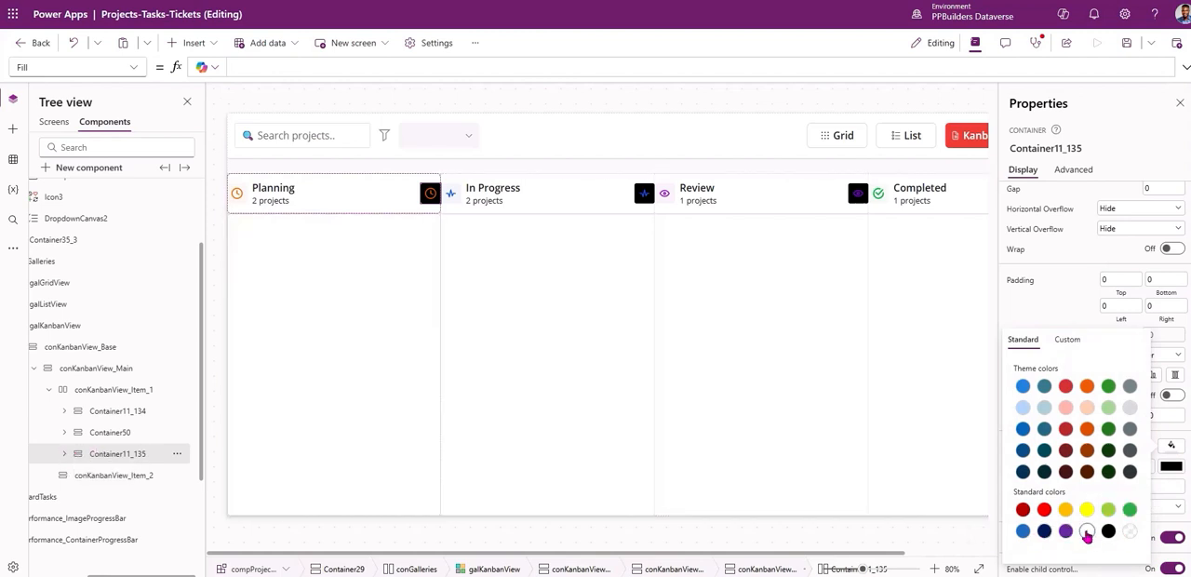
left_click(1125, 533)
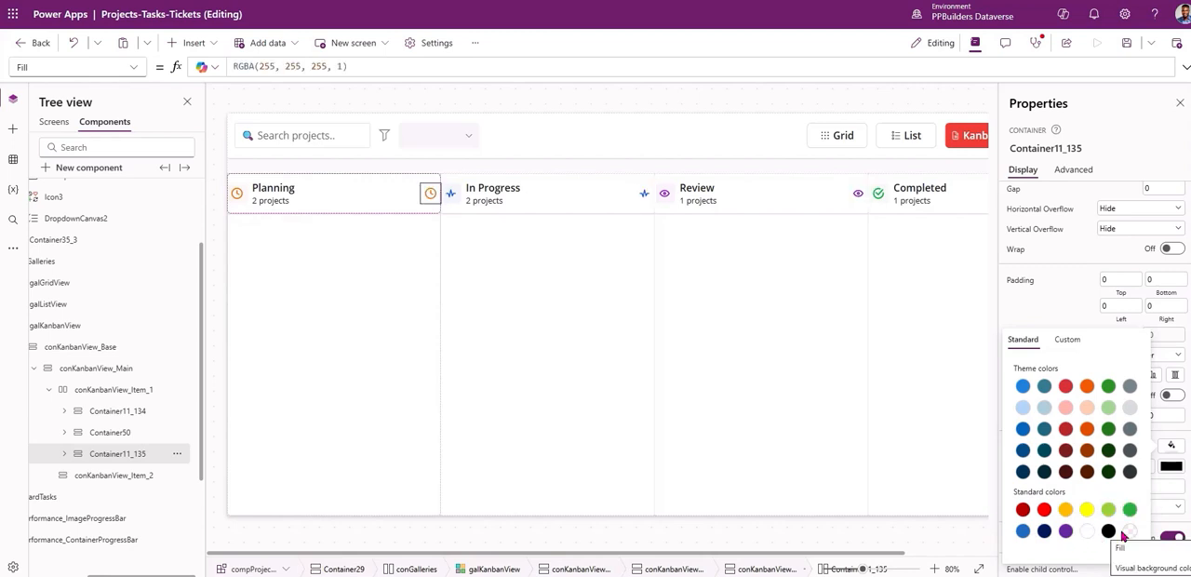
left_click(1129, 531)
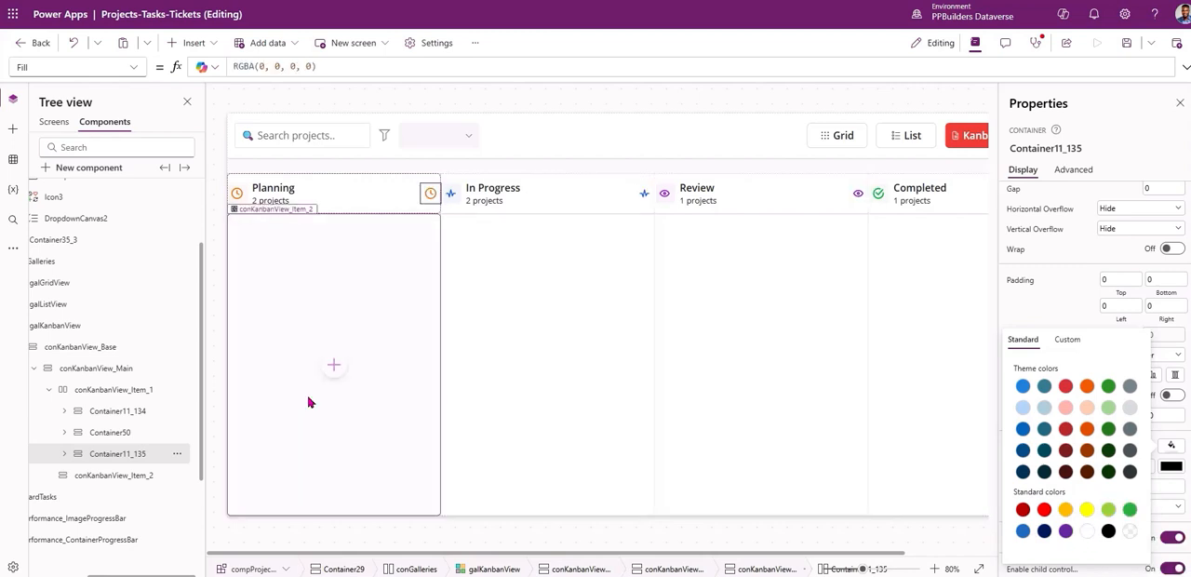
Replace ThisItem.Icon with "Arrow_Left" in the fxGetColoredSVG formula of the image inside the copied container.
left_click(64, 454)
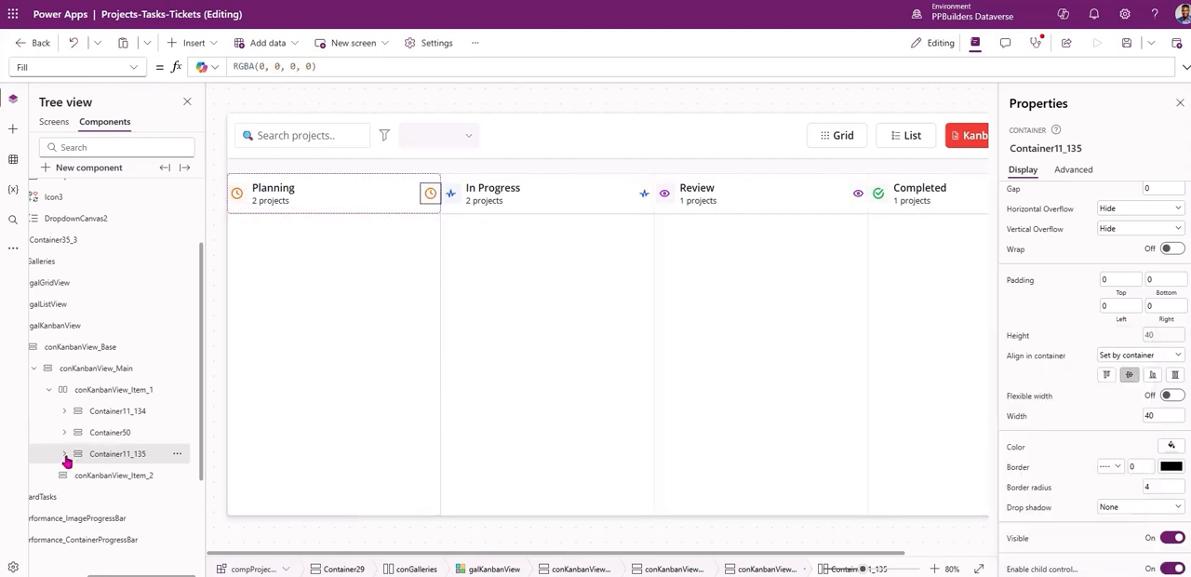
left_click(282, 460)
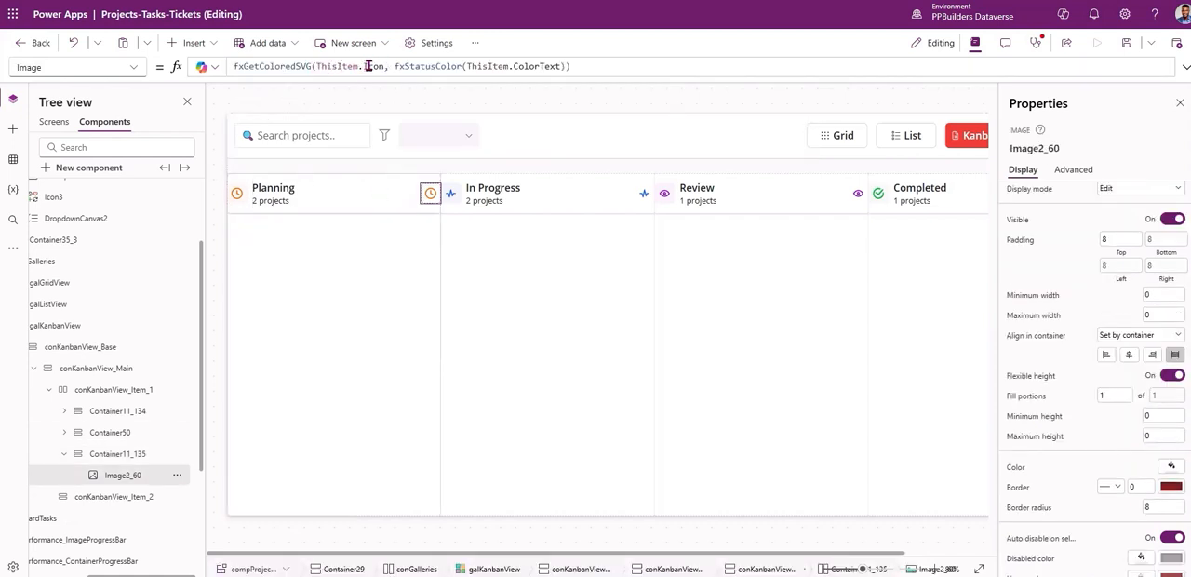
double_click(328, 66)
key("Delete")
key("Delete")
key("Delete")
key("Delete")
key("Delete")
key("Delete")
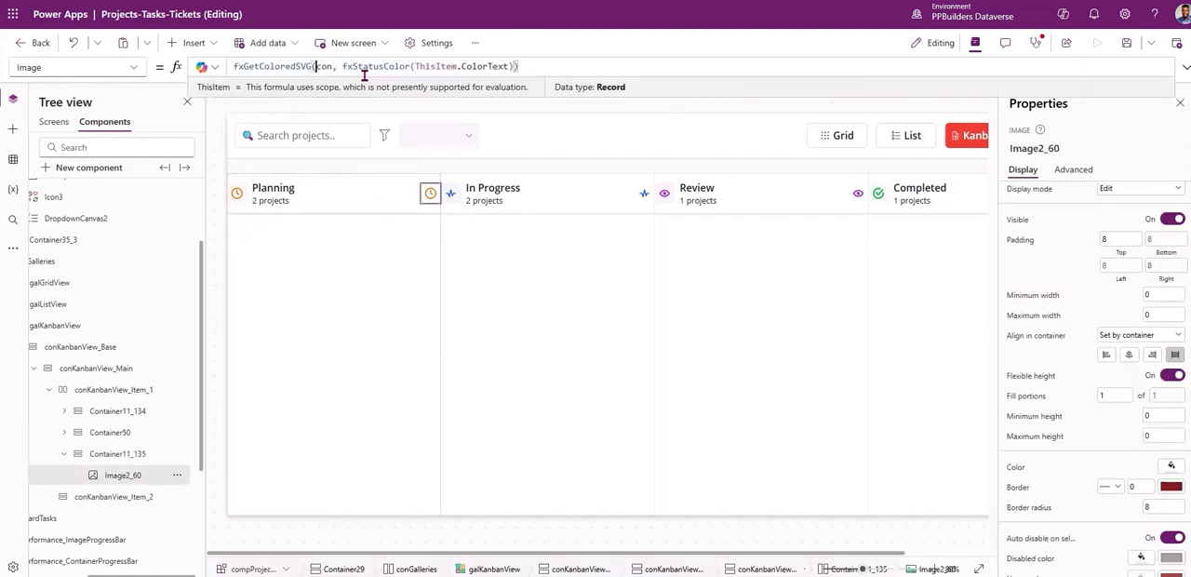
type("\"\"")
type("Arrow_")
type("Lfet")
key("BackSpace")
key("BackSpace")
key("BackSpace")
type("eft")
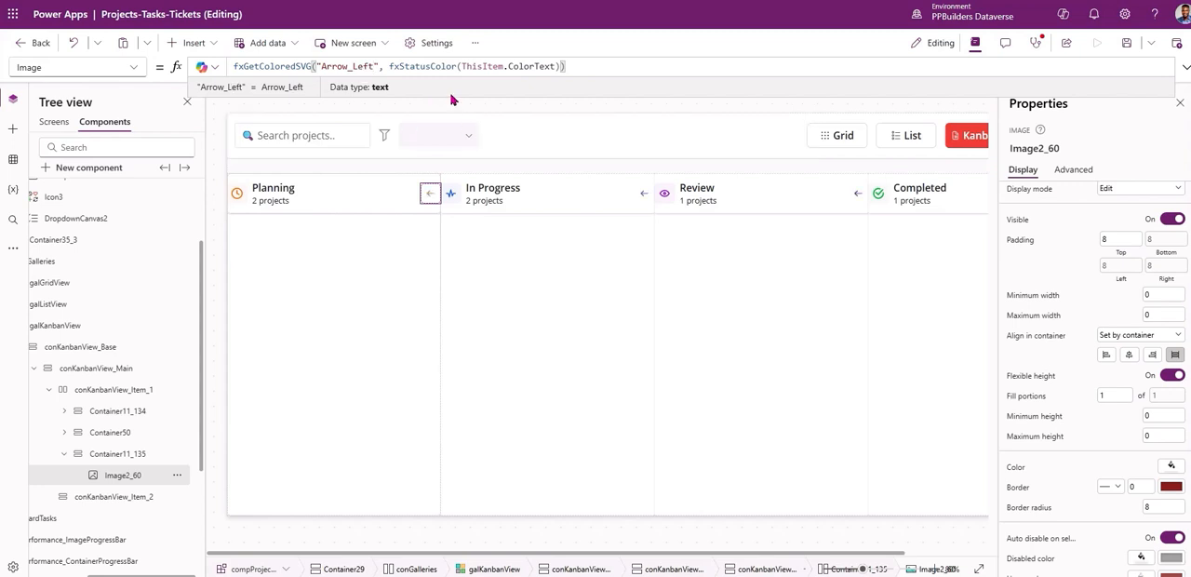
Replace the fxStatusColor argument in the arrow image's formula with "#A9A9A9".
double_click(390, 66)
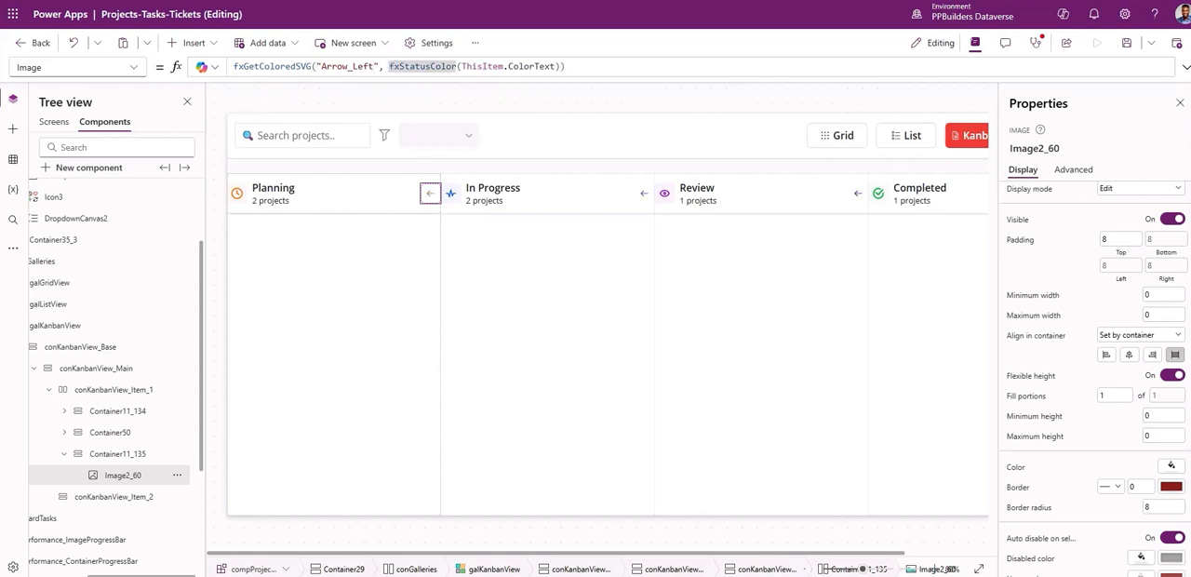
left_click(465, 67)
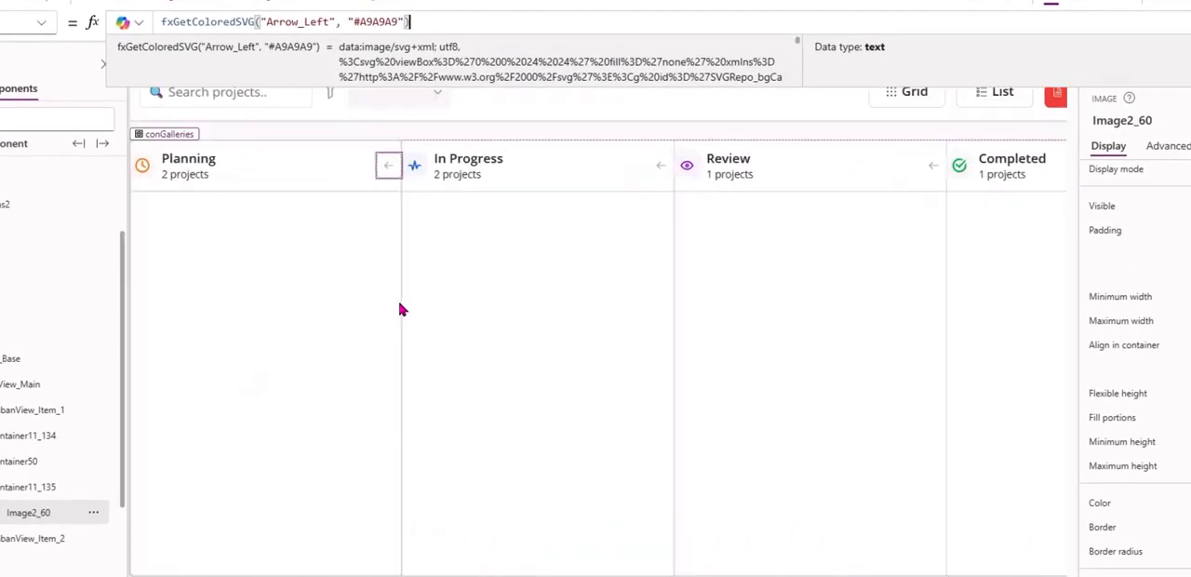
scroll(401, 310, "down", 3)
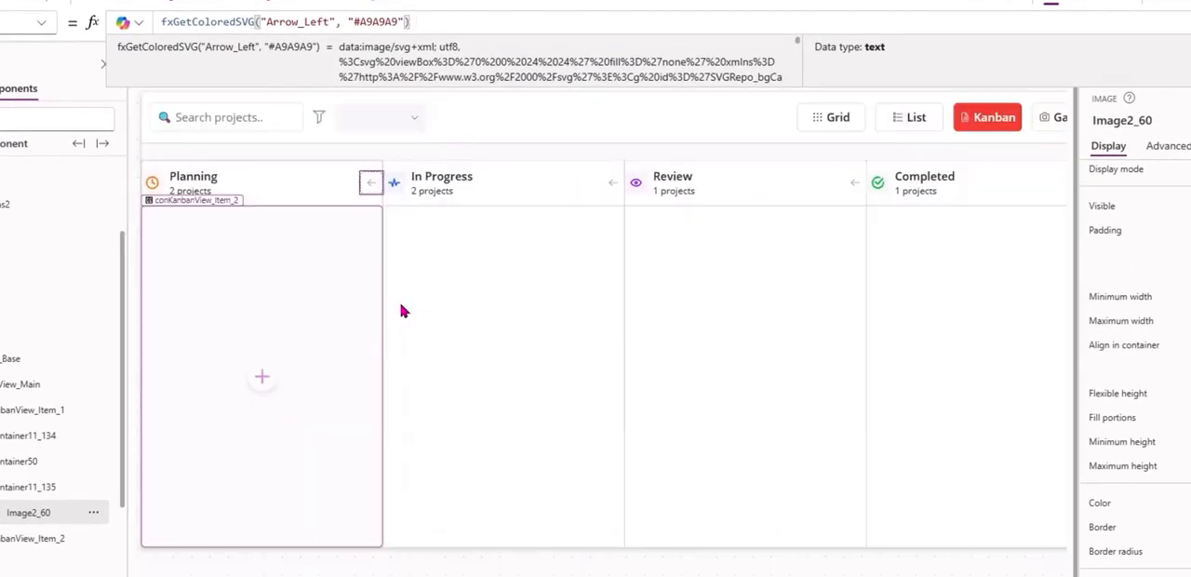
left_click(282, 179)
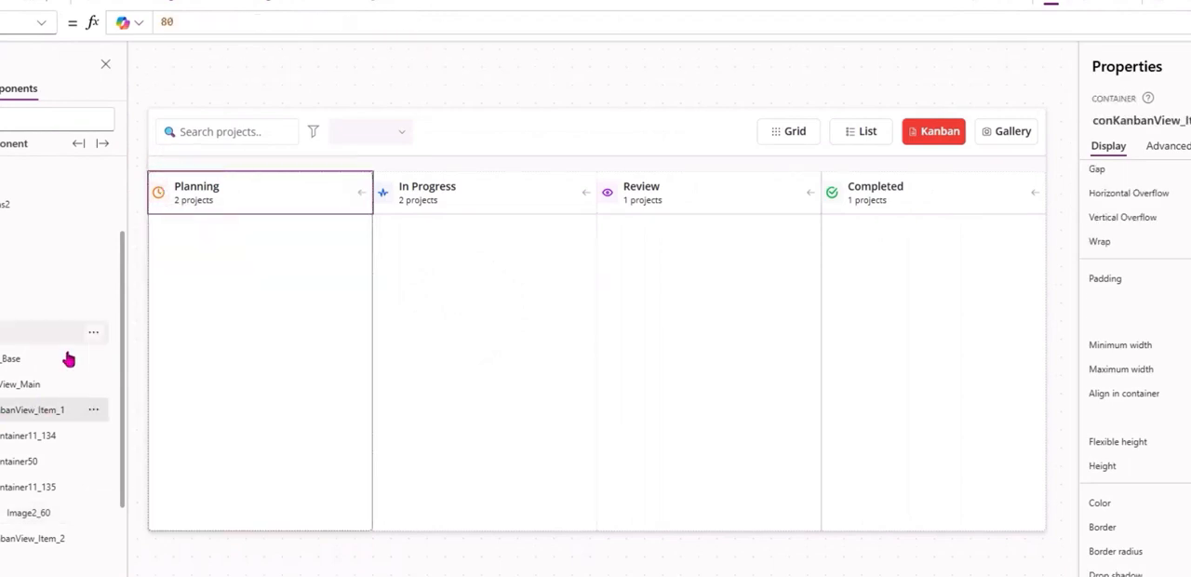
left_click(19, 387)
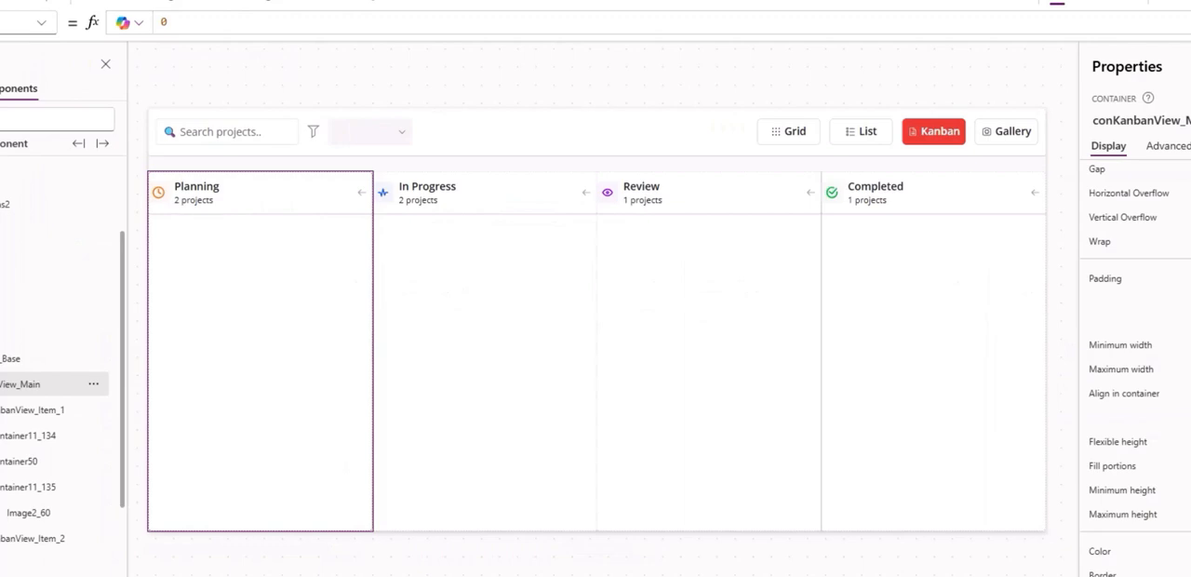
left_click(32, 416)
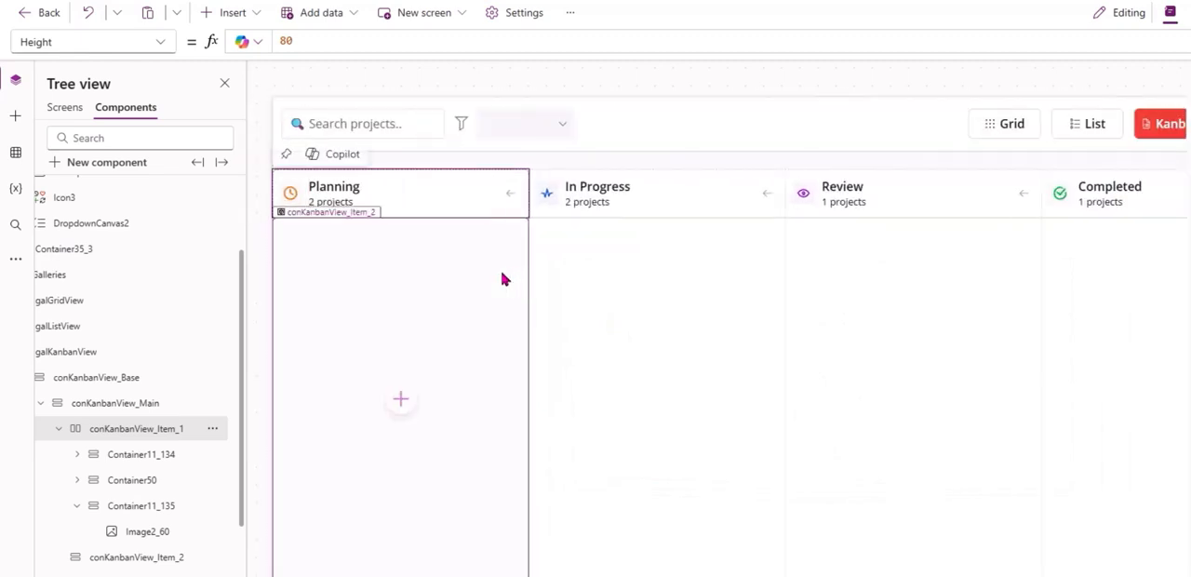
Set the font color of the project count text TextCanvas4_1 to fxColors.TextGrey.
left_click(321, 200)
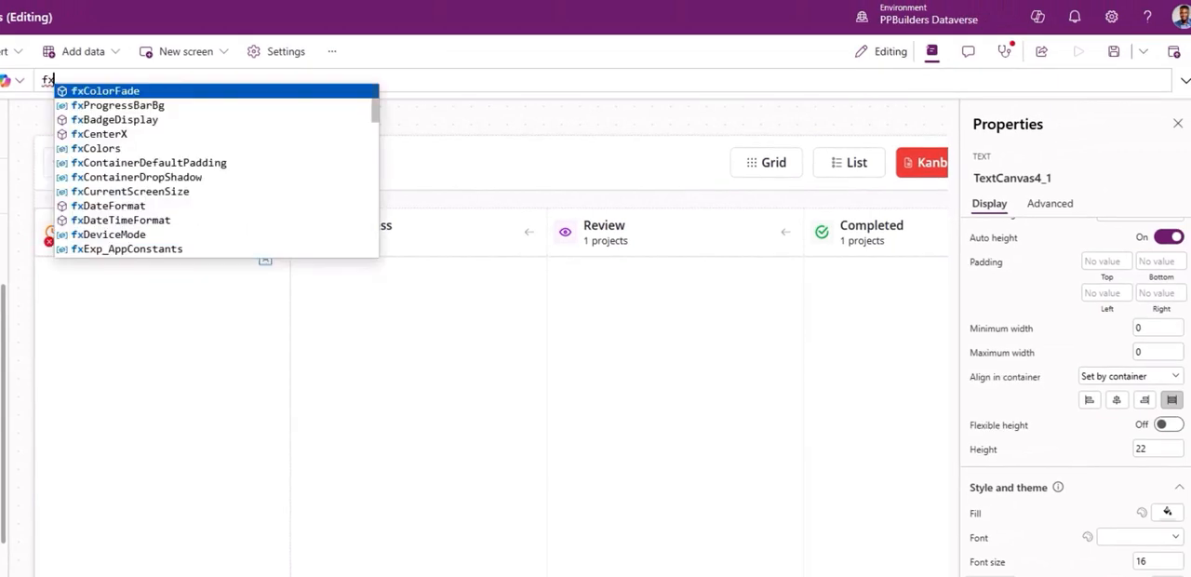
type("Colors")
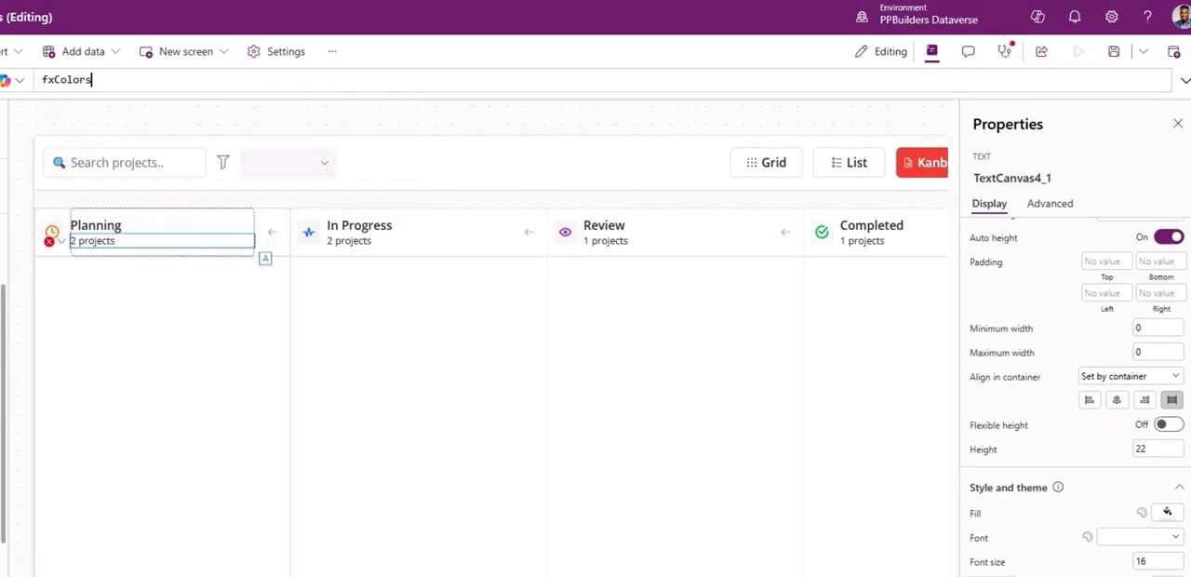
type(".text")
key("Tab")
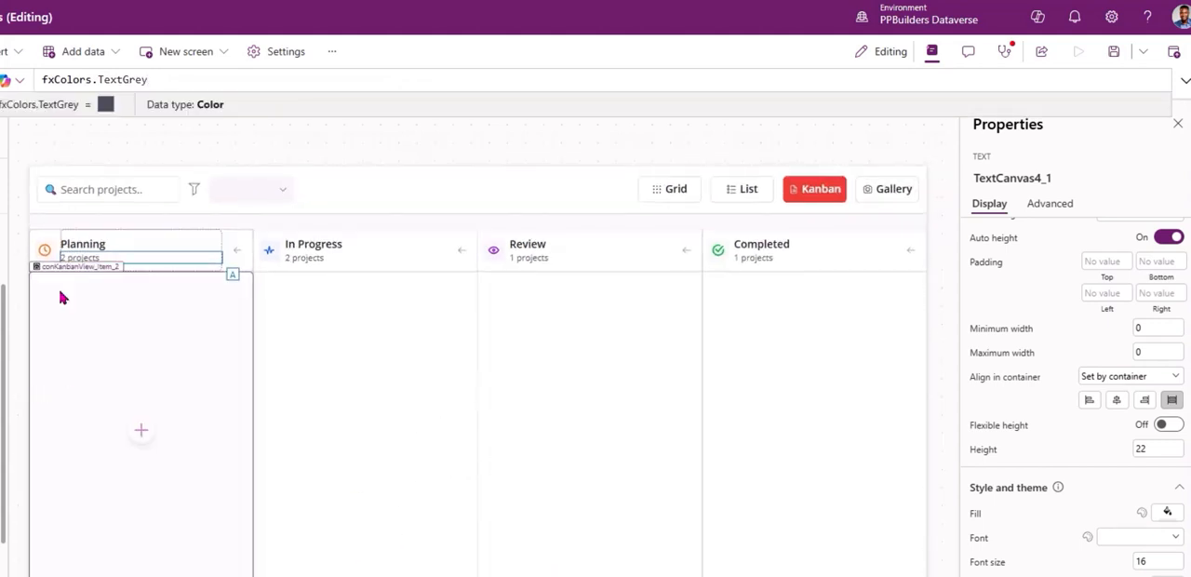
Compare the Kanban columns with the reference Projects design and switch the component to the Grid view.
left_click(340, 152)
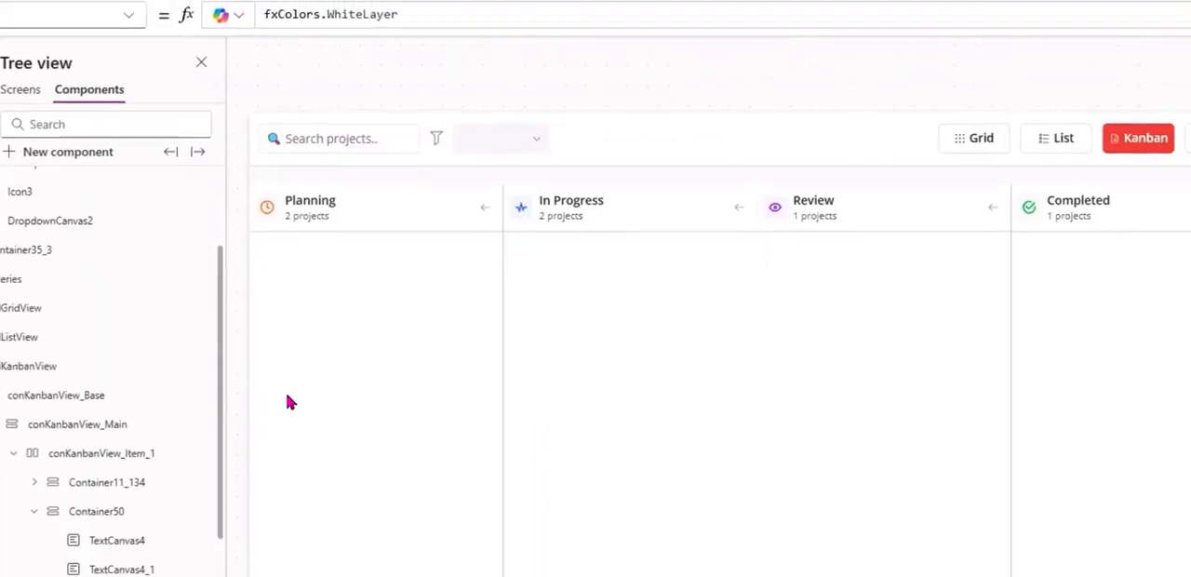
left_click(186, 340)
key("alt")
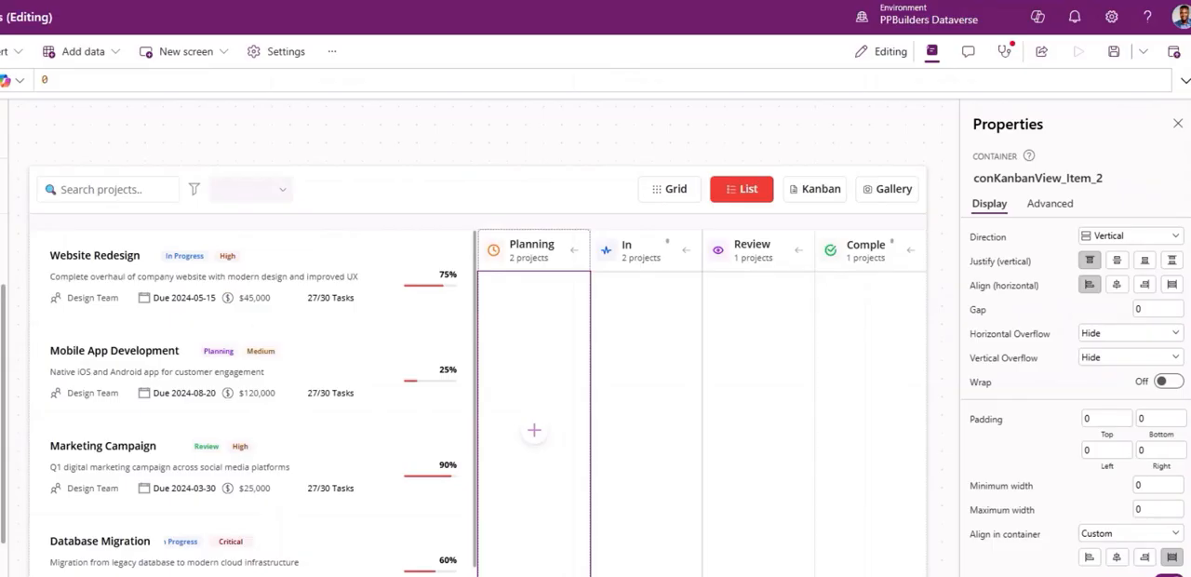
key("alt")
left_click(688, 193)
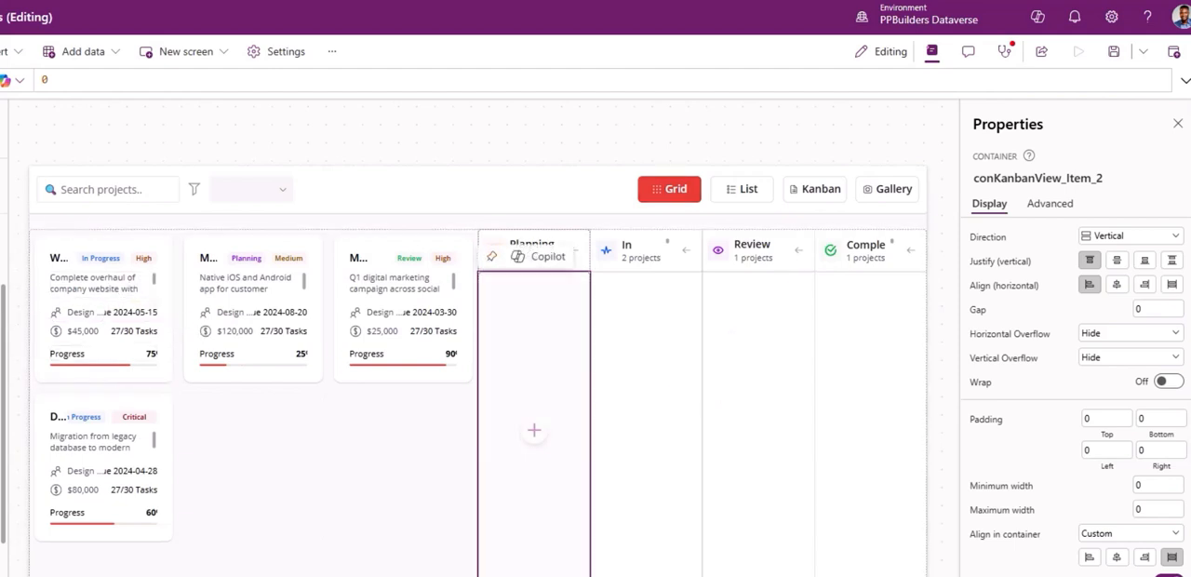
Switch the component to the Kanban view and set the Visible property of galKanbanView to varSelView = "Kanban".
left_click(609, 491)
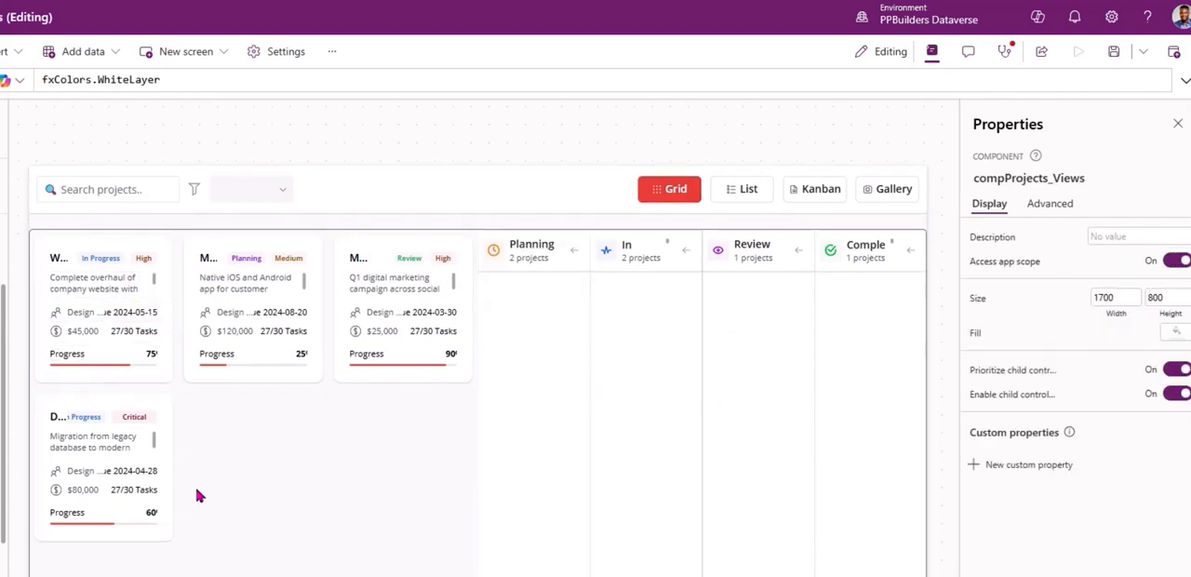
left_click(823, 190)
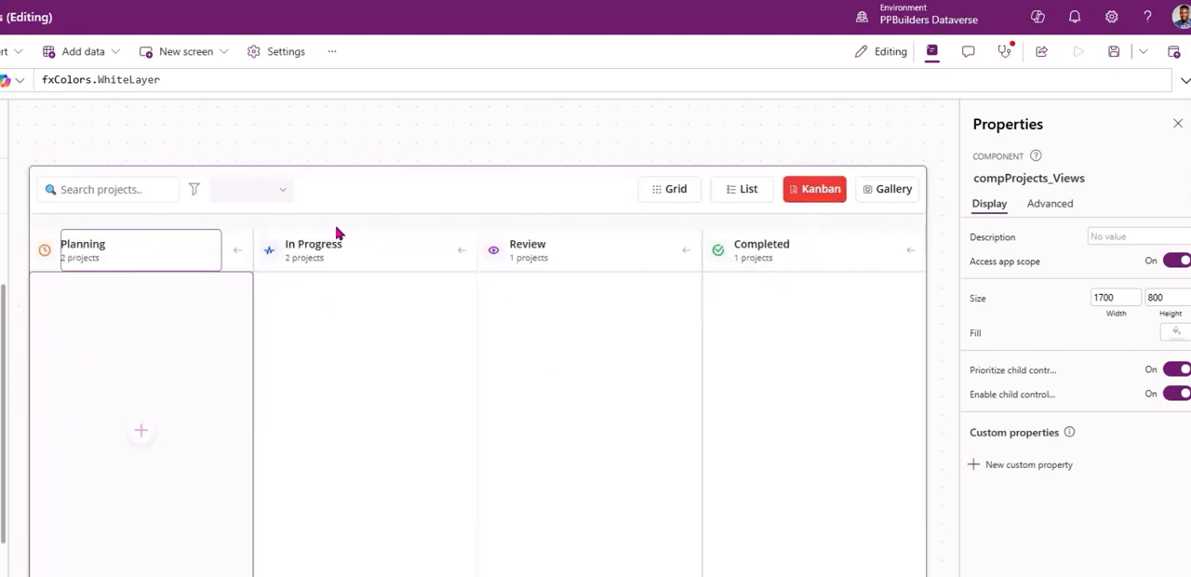
left_click(392, 499)
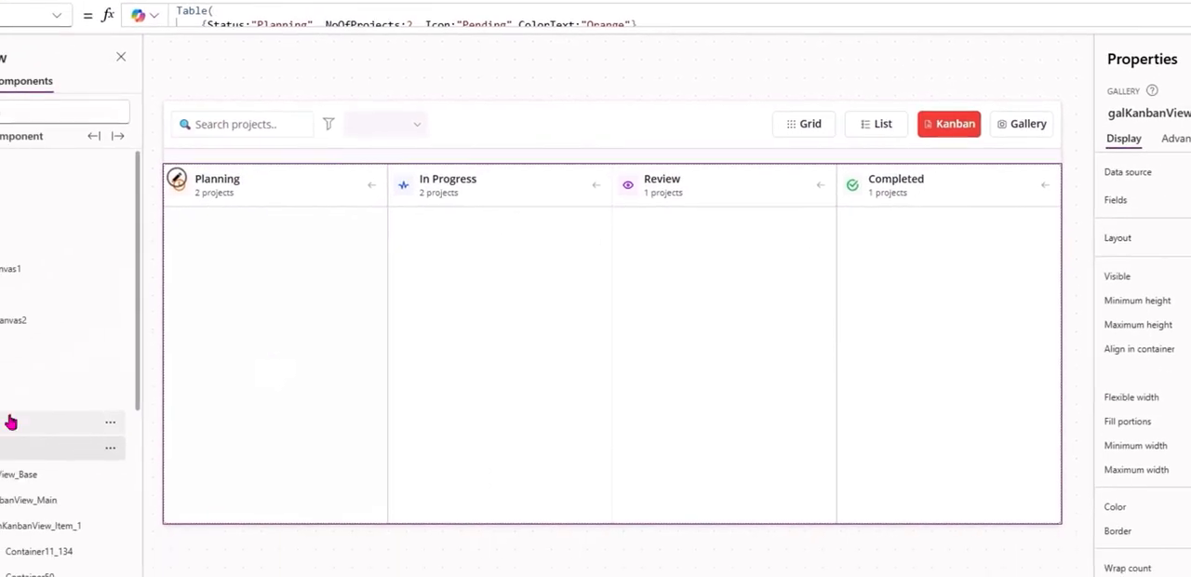
left_click(74, 48)
type("v")
key("Return")
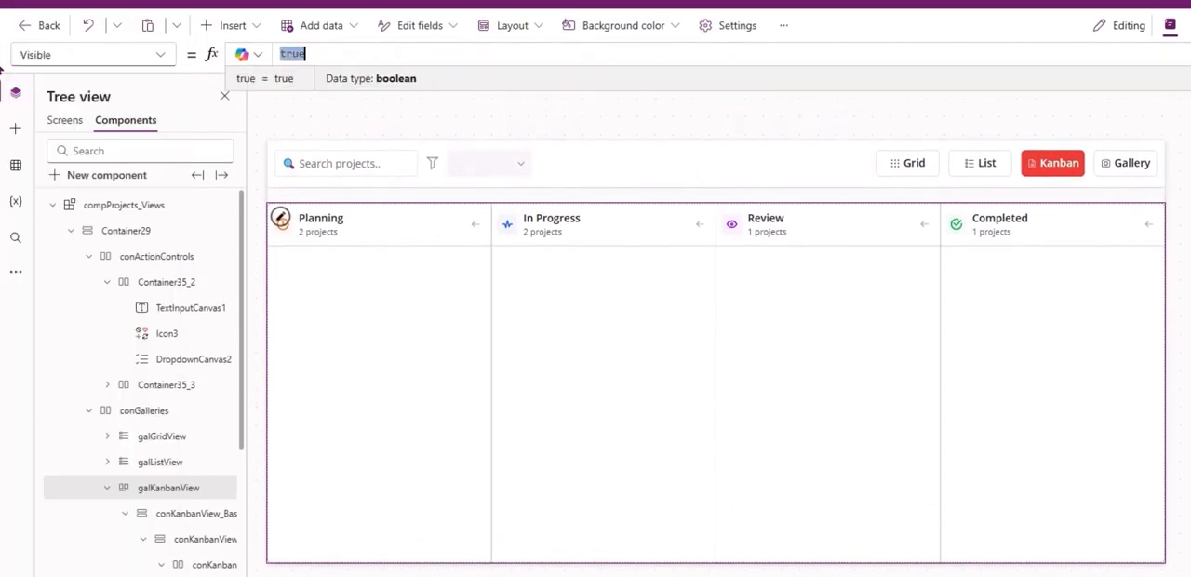
type("var")
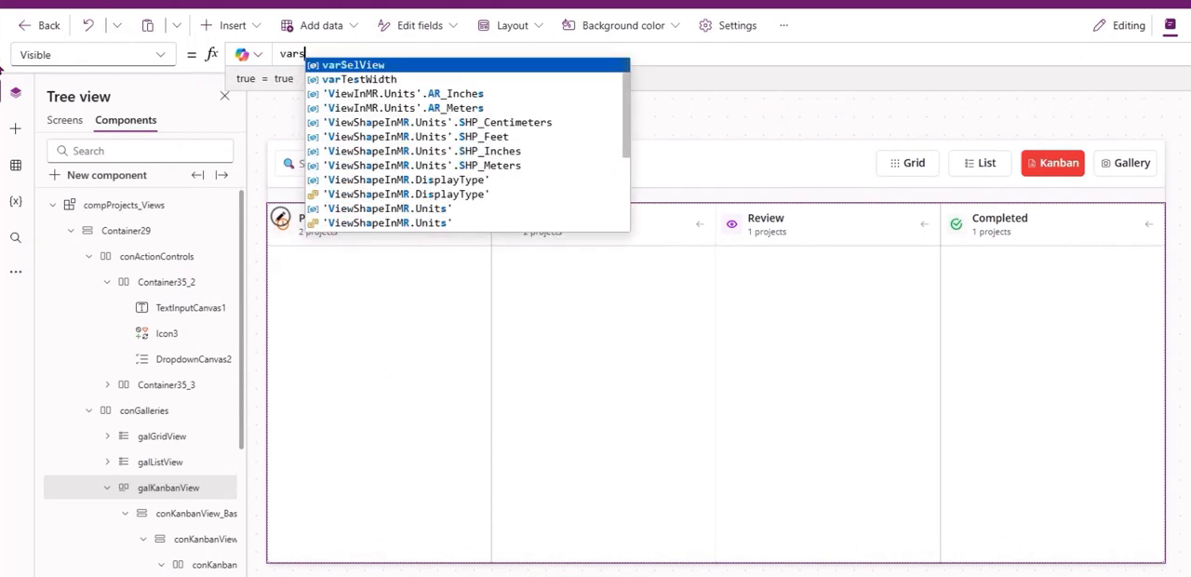
type("SelView = \"")
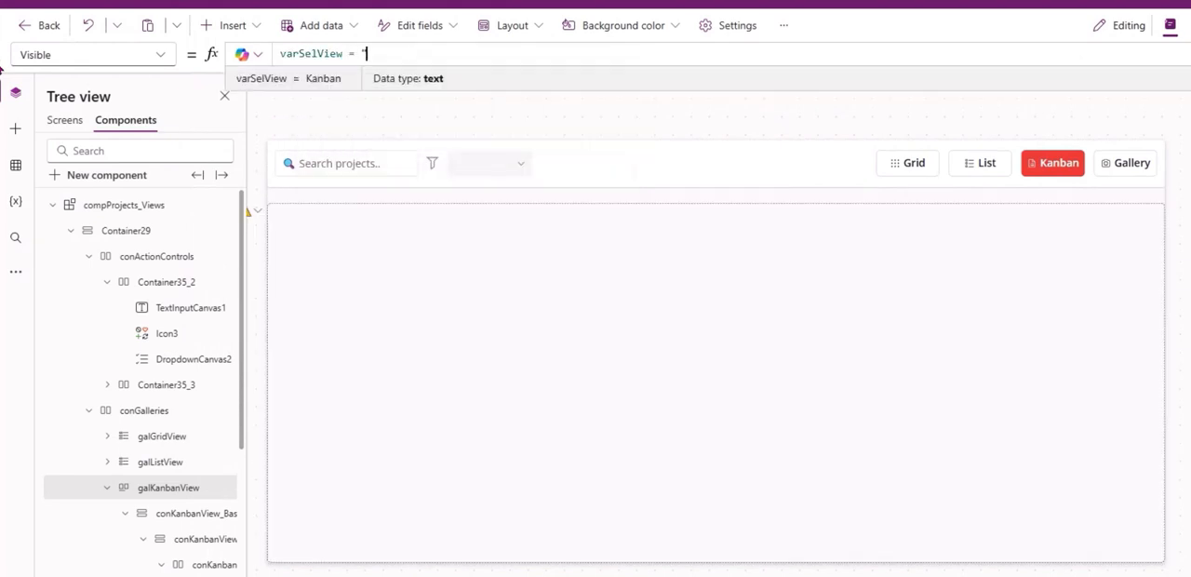
type("Kanban\"")
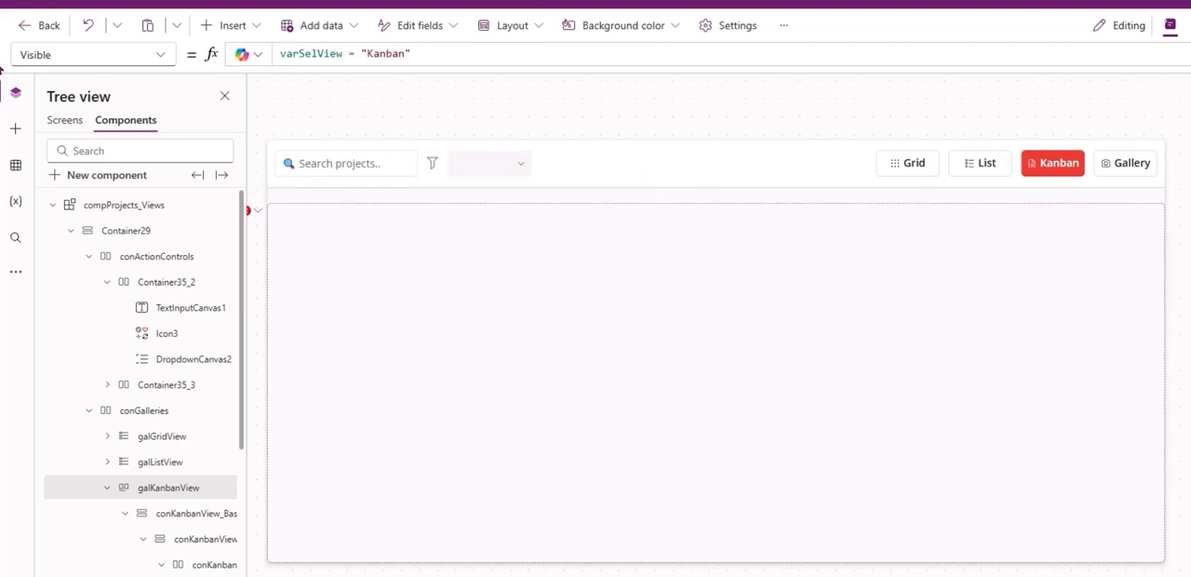
Review how the OnSelect formula of the view-switching gallery Gallery5 sets the varSelView variable.
left_click(926, 175)
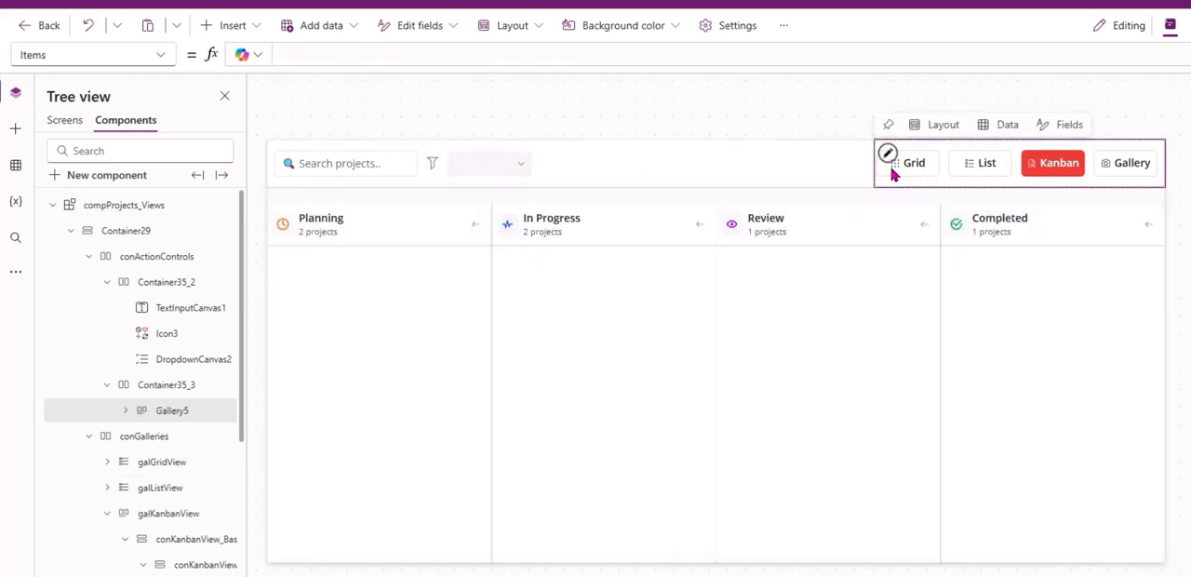
left_click(116, 54)
type("onselect")
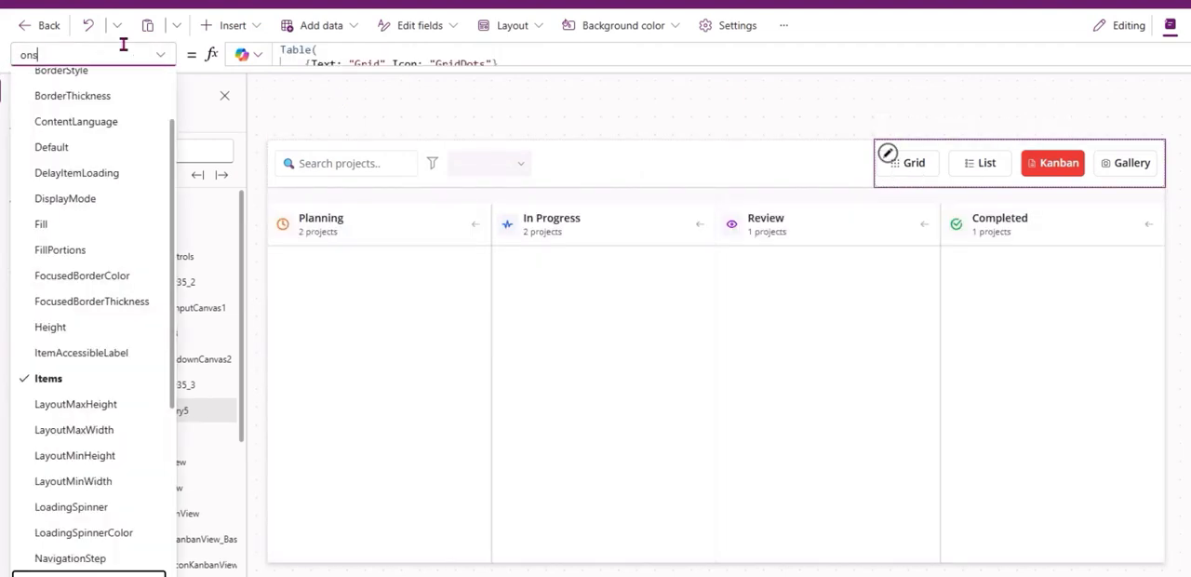
key("Return")
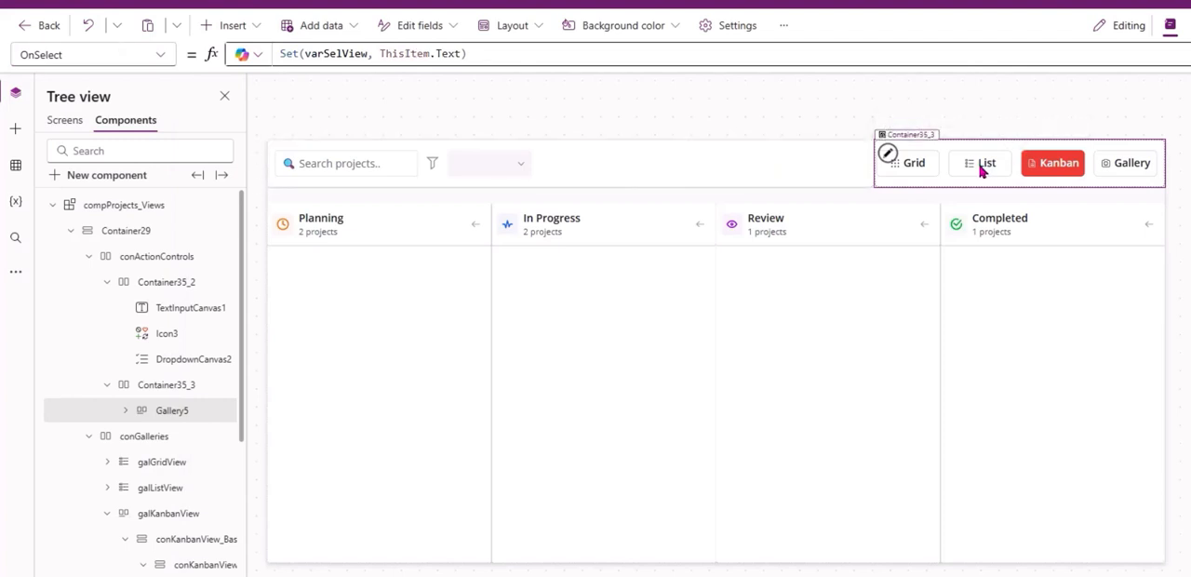
left_click_drag(381, 53, 447, 53)
double_click(330, 54)
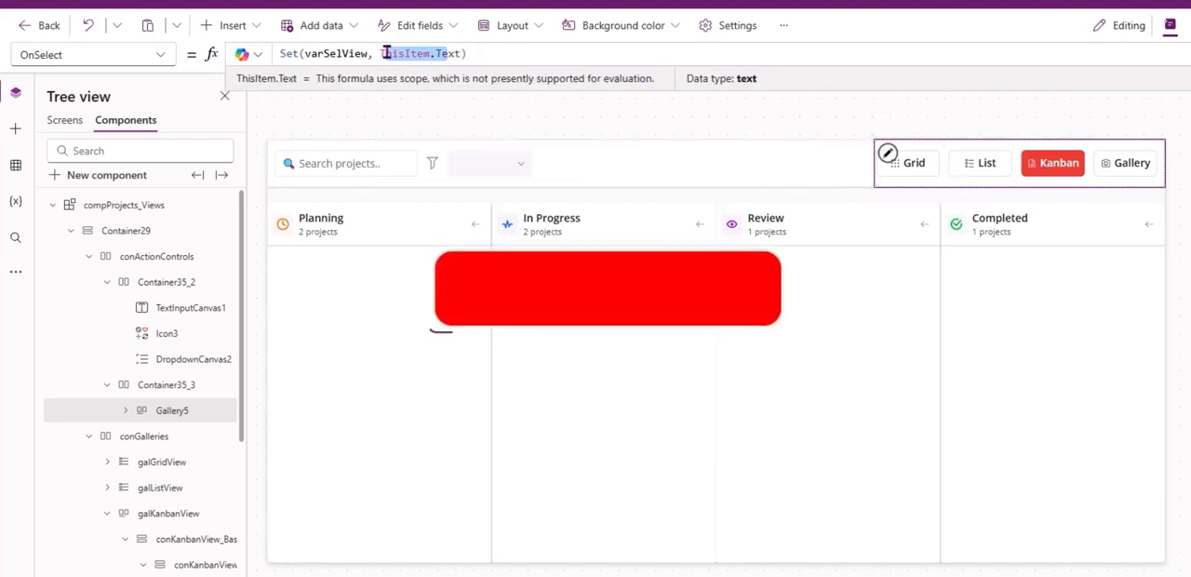
Examine the Items table of the view-switching gallery and the Text formula of its button.
left_click(22, 54)
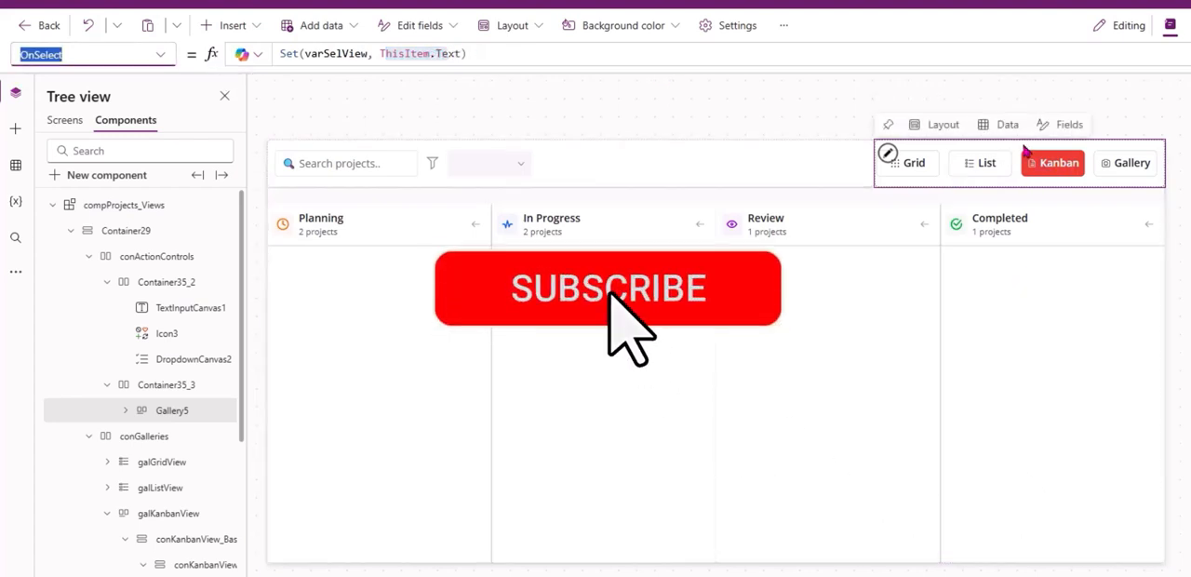
type("items")
key("Return")
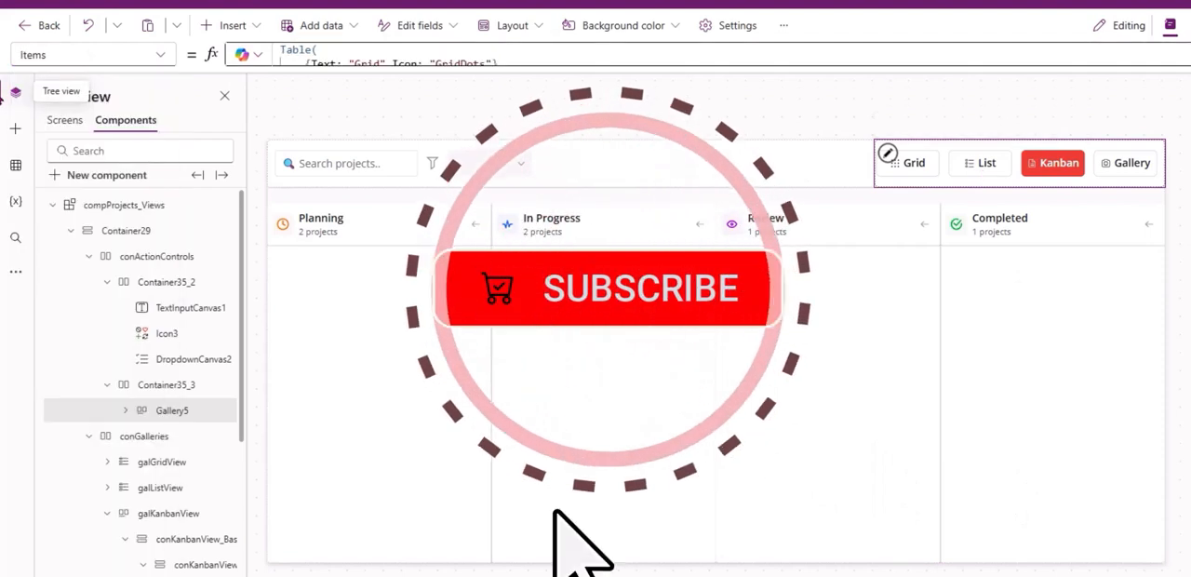
left_click(359, 57)
left_click_drag(359, 119, 266, 48)
left_click(418, 106)
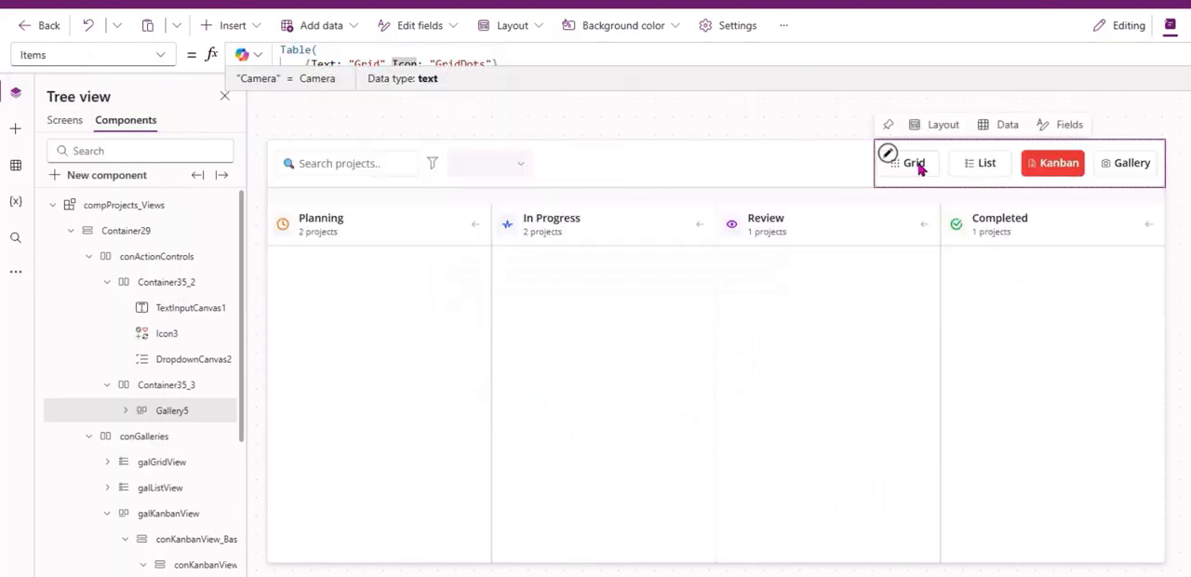
left_click(917, 163)
left_click(83, 54)
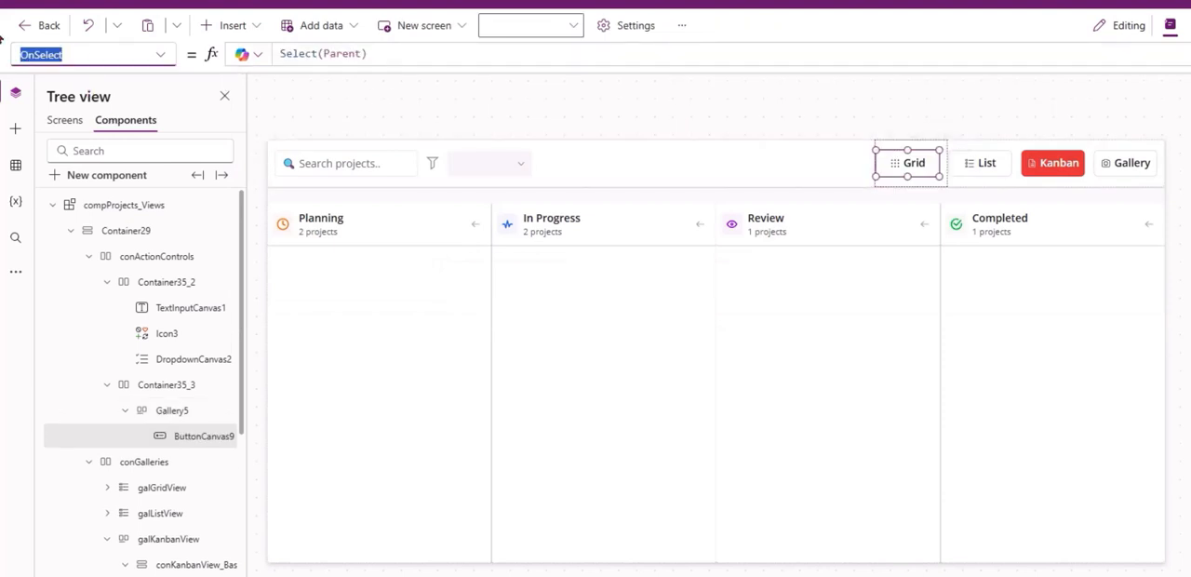
type("text")
key("Return")
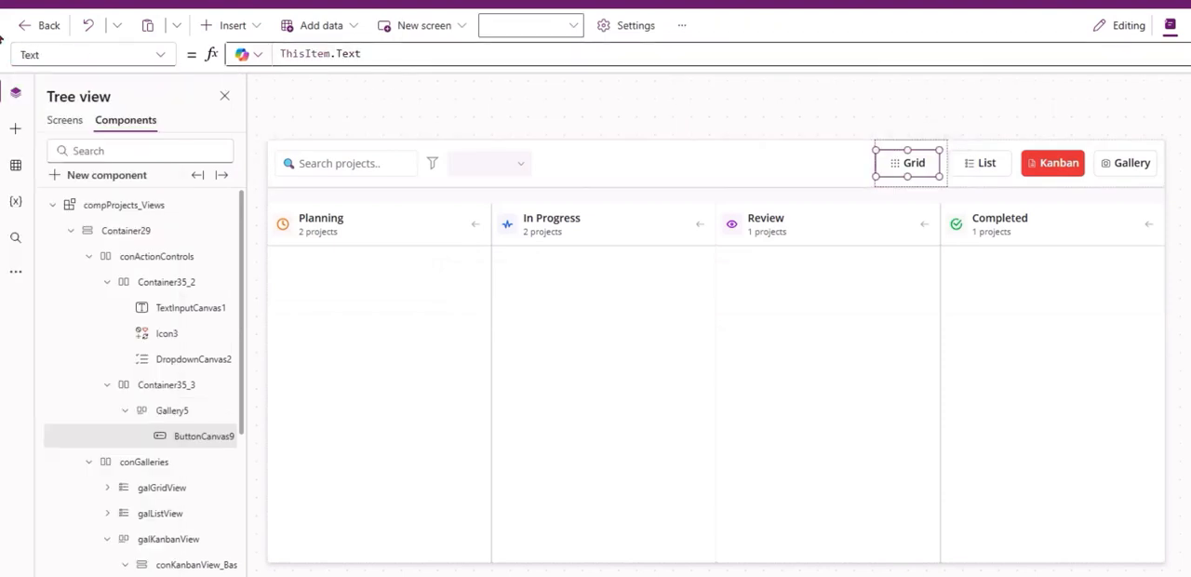
Copy the galGridView gallery from the Grid view and paste it into the empty container below the Kanban column header.
left_click(561, 313)
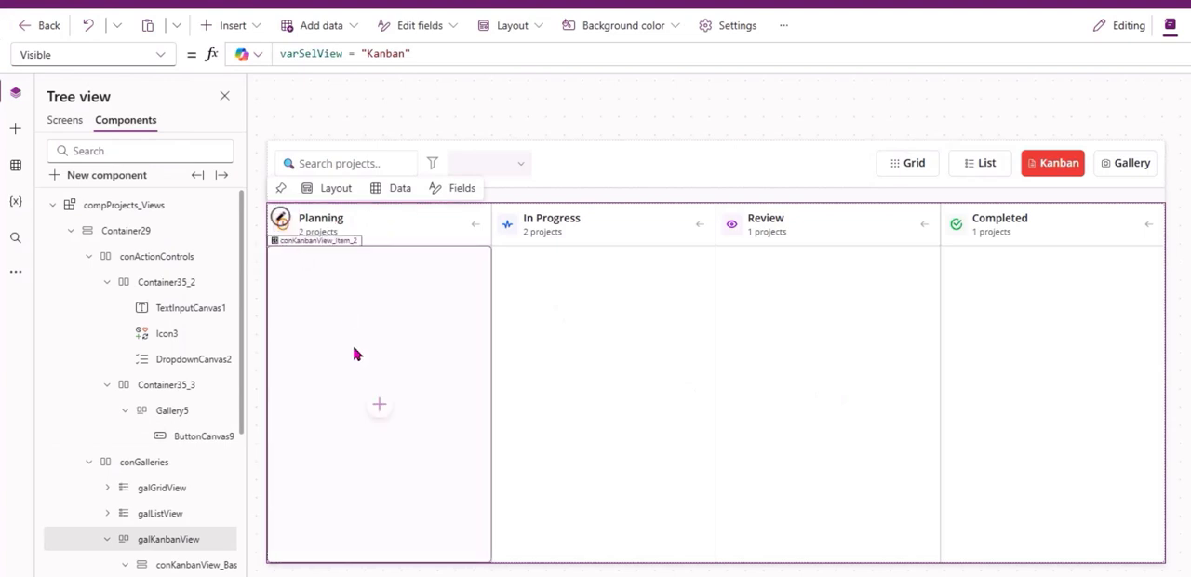
left_click(345, 312)
left_click(913, 166, "alt")
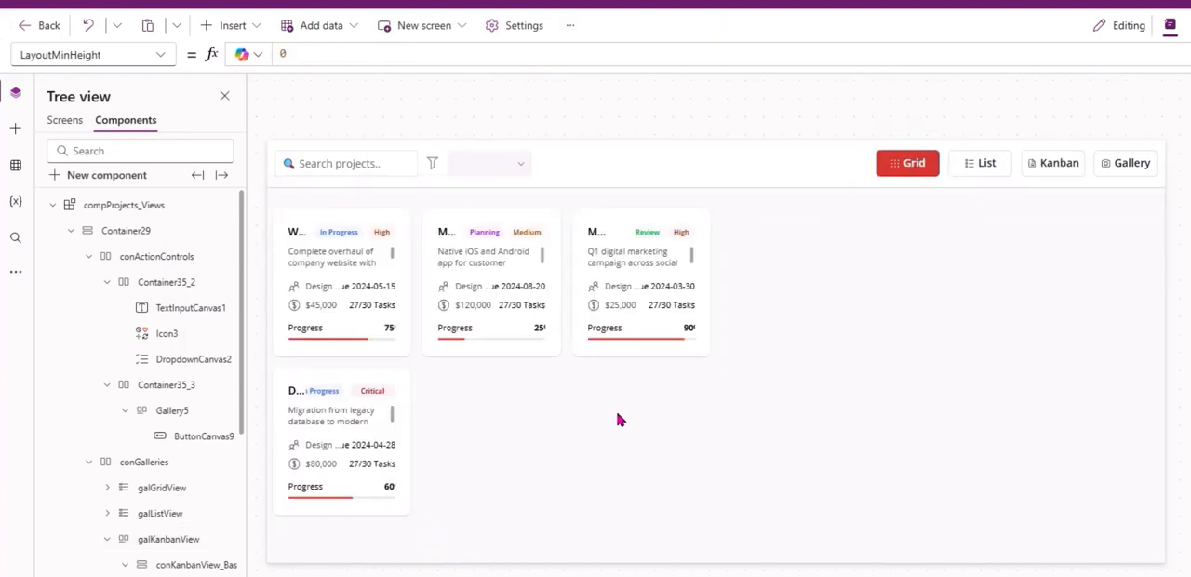
left_click(711, 431)
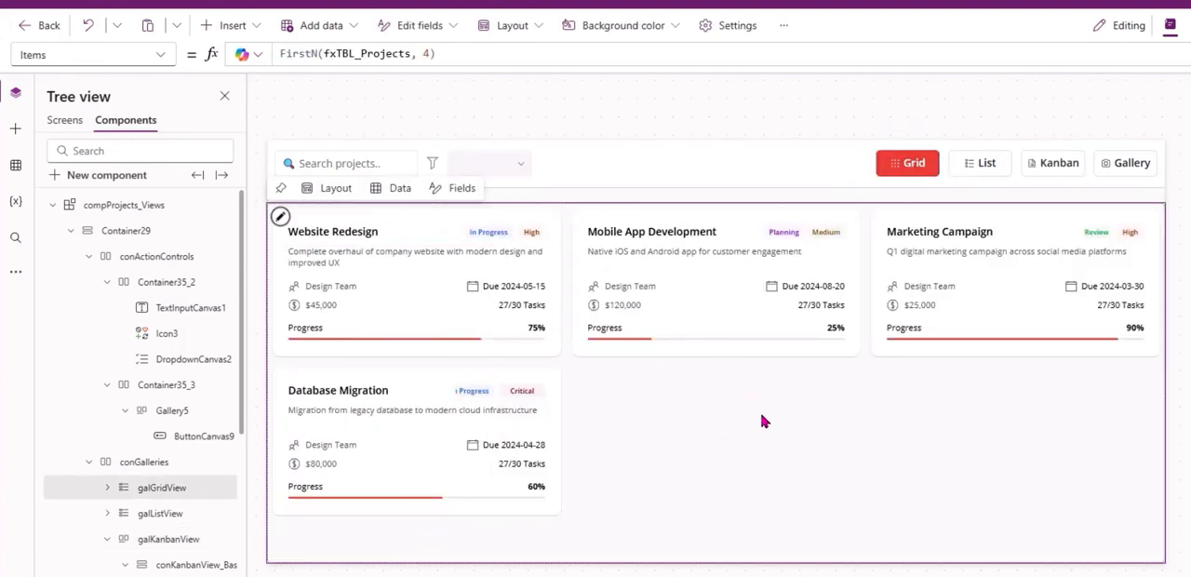
left_click(1052, 164, "alt")
left_click(676, 122)
left_click(364, 441)
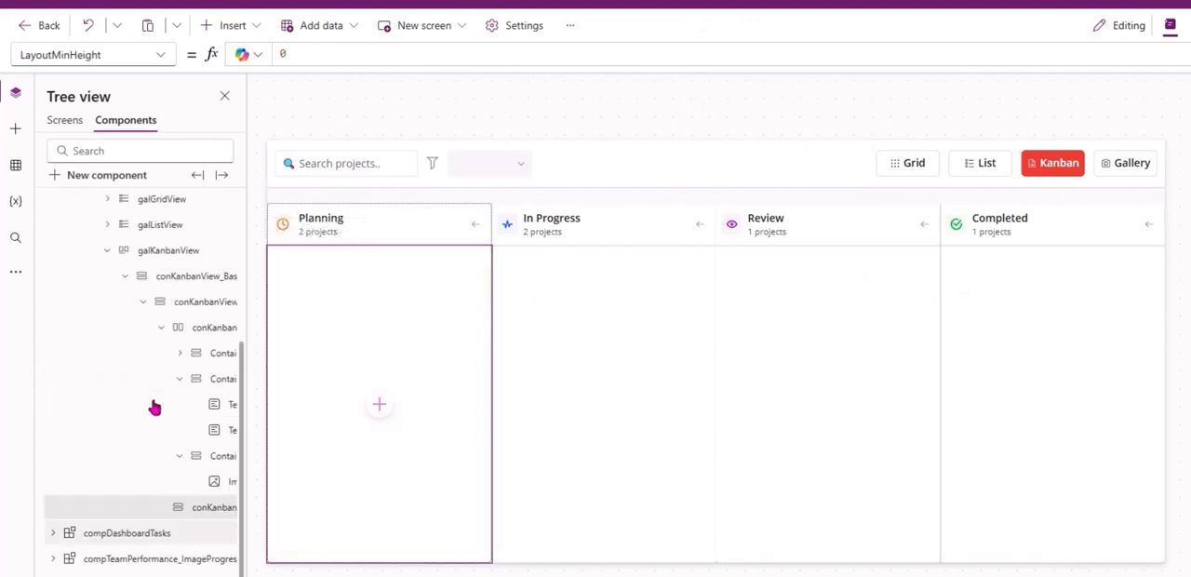
key("ctrl+v")
Set the Visible property of the pasted gallery galGridView_1 to true and widen the tree view.
left_click(37, 53)
type("v")
key("Return")
key("ctrl+a")
type("true")
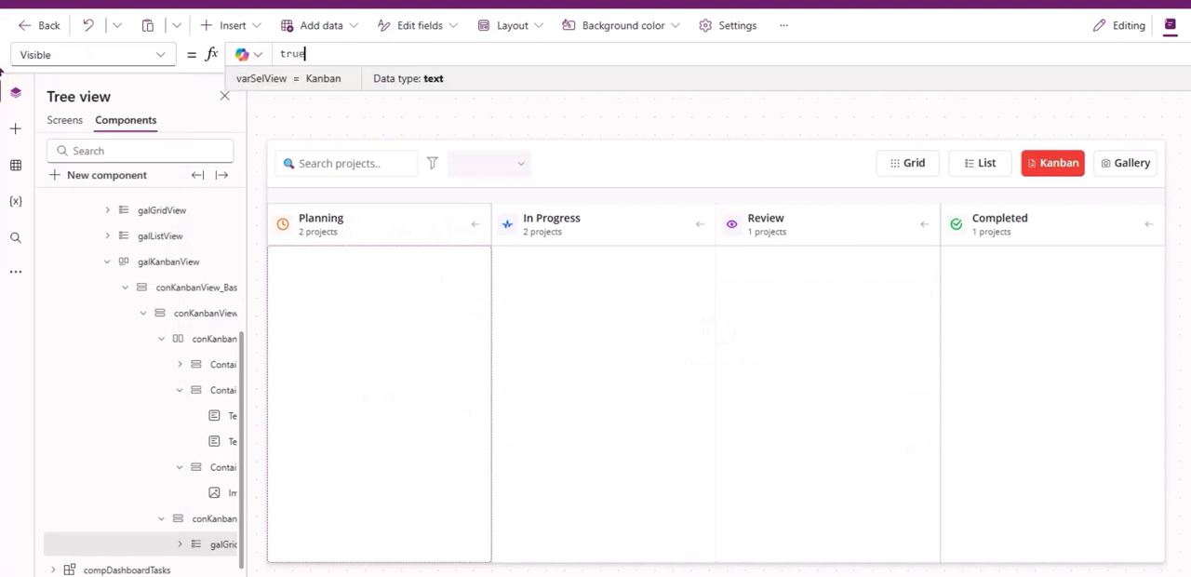
left_click_drag(247, 263, 280, 263)
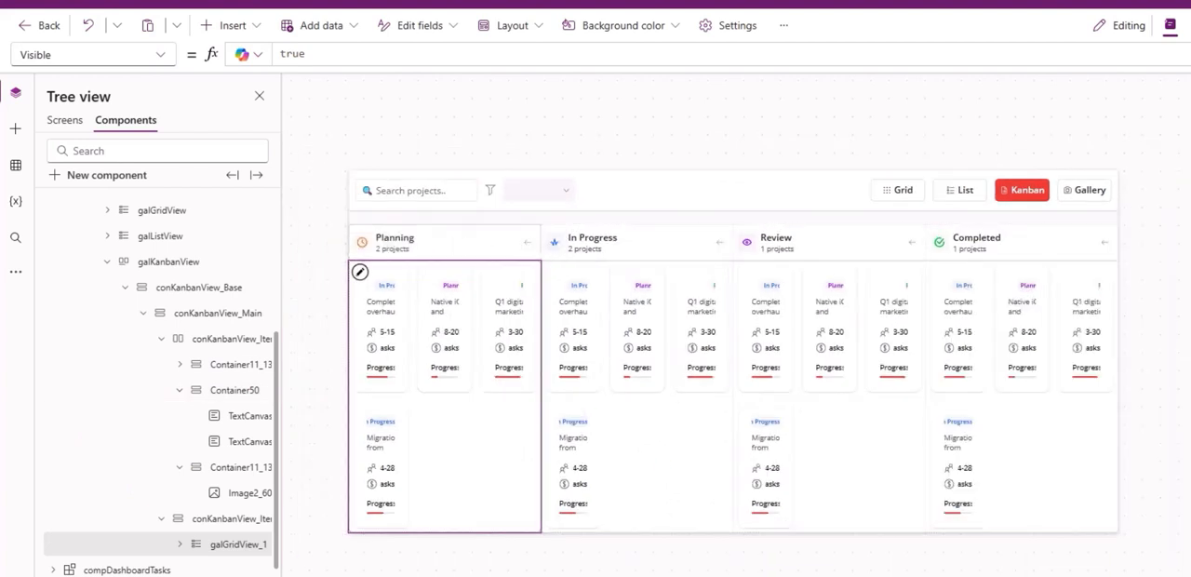
Set the WrapCount of the project card gallery inside the Kanban columns to 1.
left_click(77, 58)
type("wra")
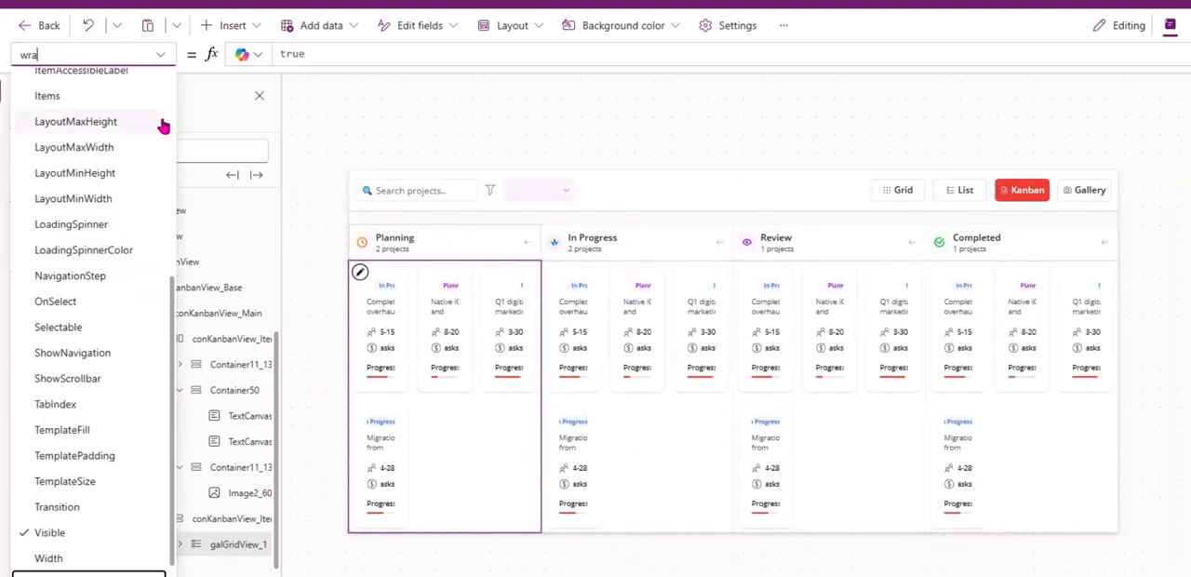
key("Return")
key("ctrl+a")
type("1")
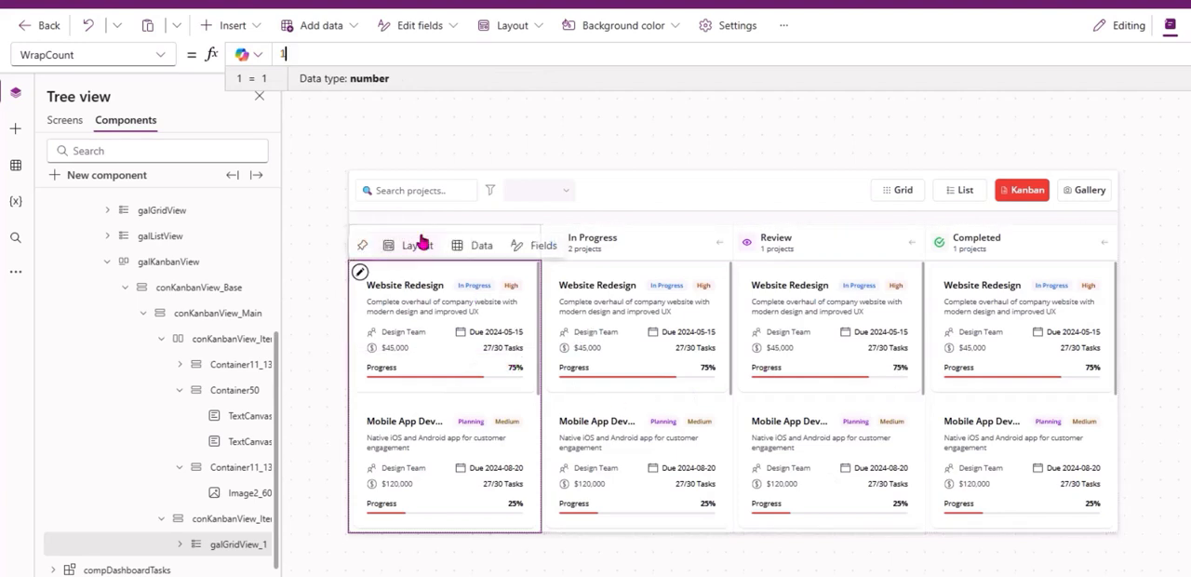
left_click(414, 242)
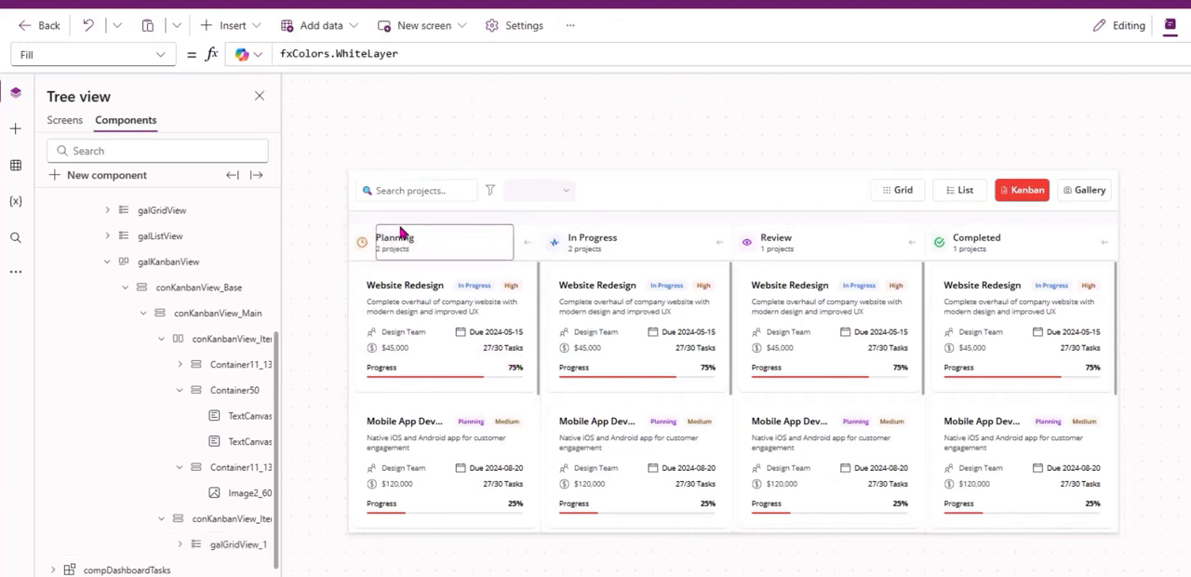
Examine the nested card gallery's Items formula and preview the fxTBL_Projects table to check its initial_status column.
left_click(494, 457)
left_click_drag(120, 53, 5, 72)
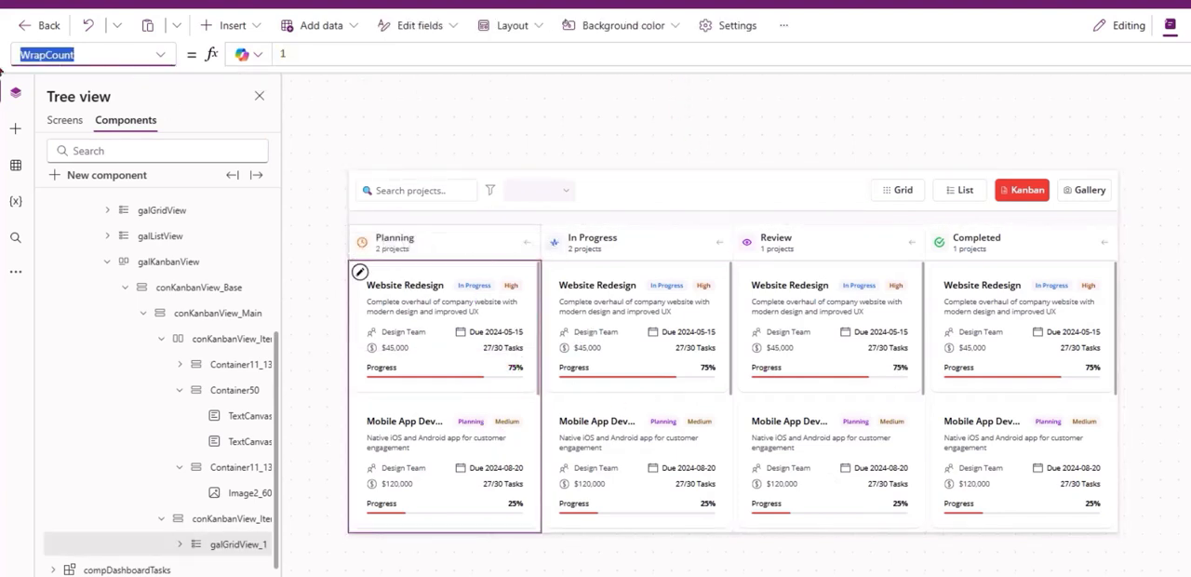
type("Items")
key("Return")
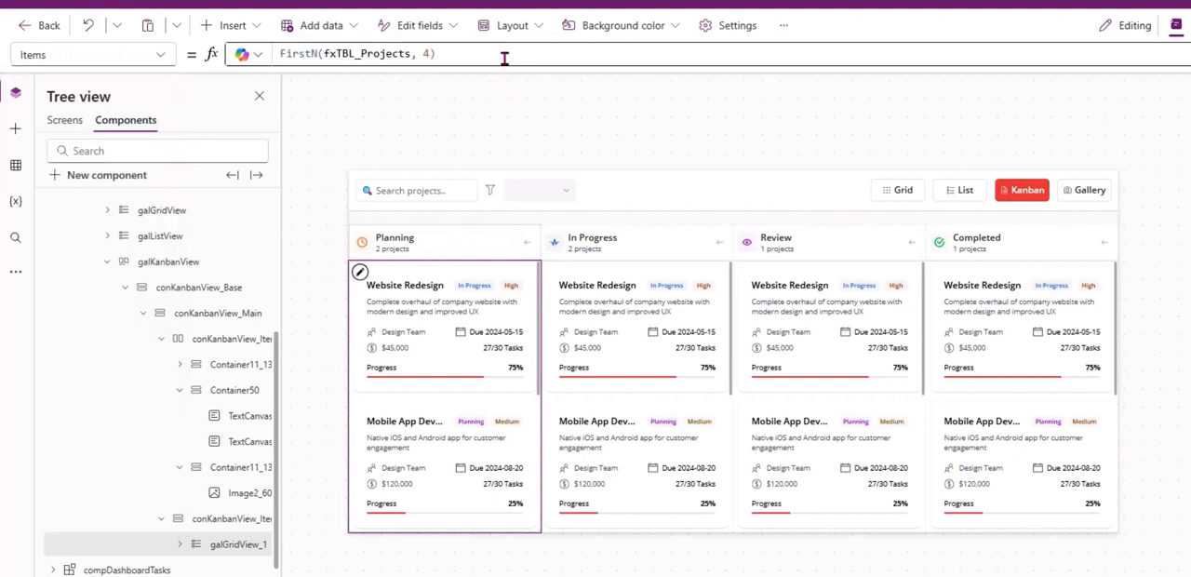
left_click(512, 57)
double_click(371, 53)
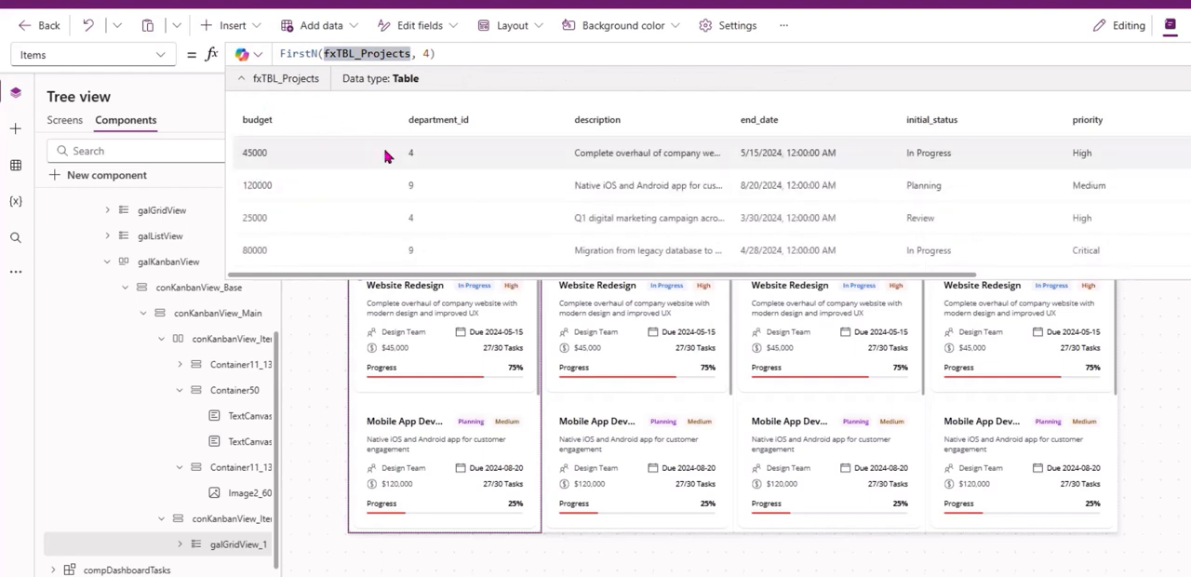
scroll(548, 178, "right", 2)
scroll(547, 179, "right", 3)
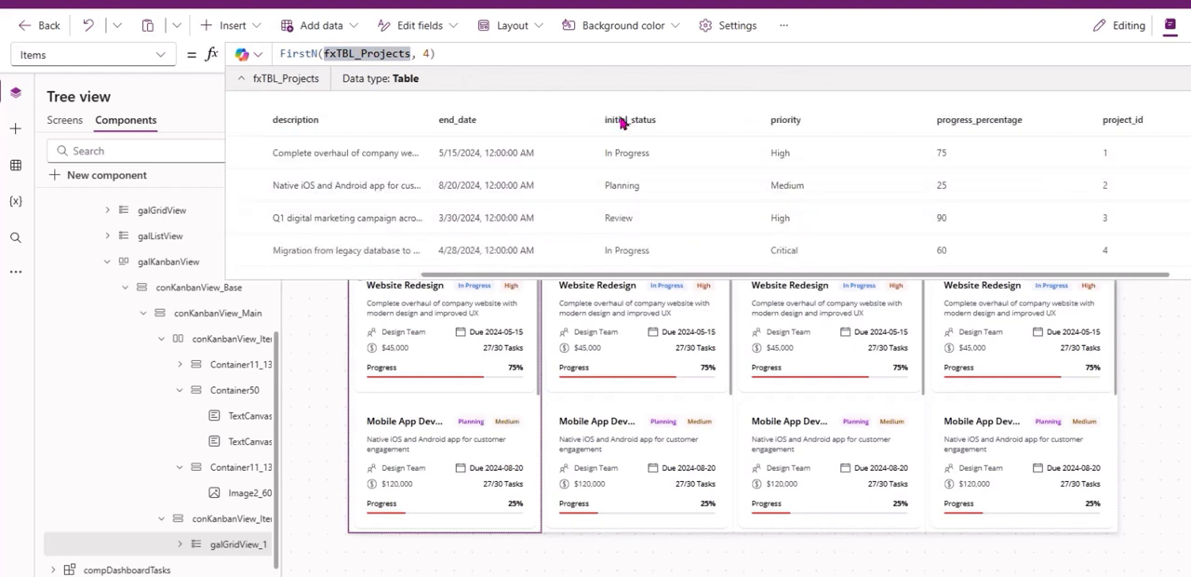
scroll(656, 196, "down", 3)
scroll(651, 213, "up", 3)
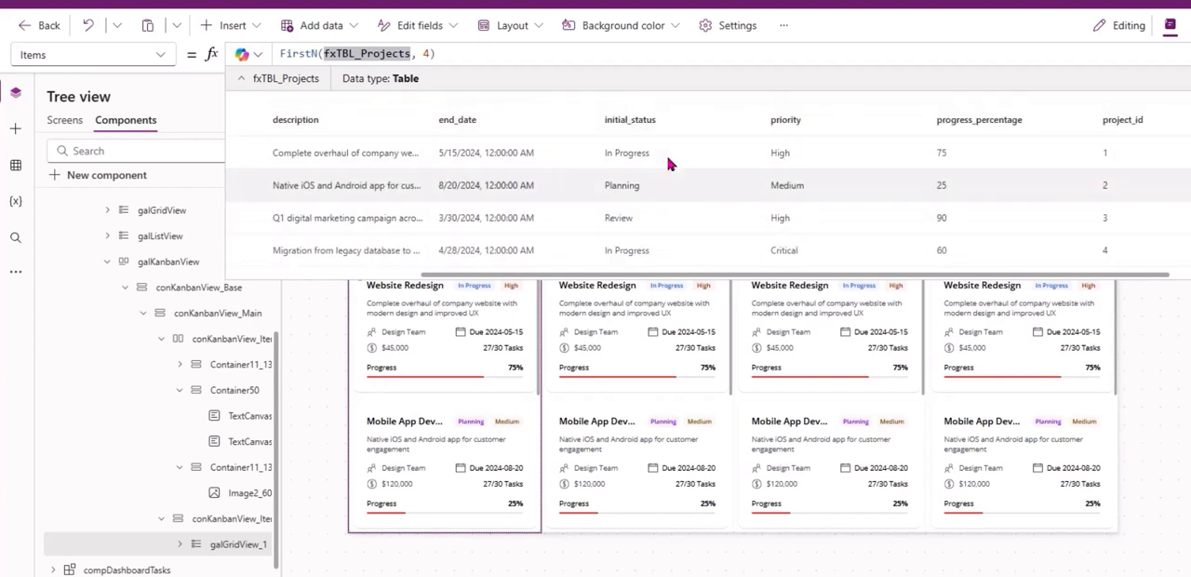
left_click(386, 437)
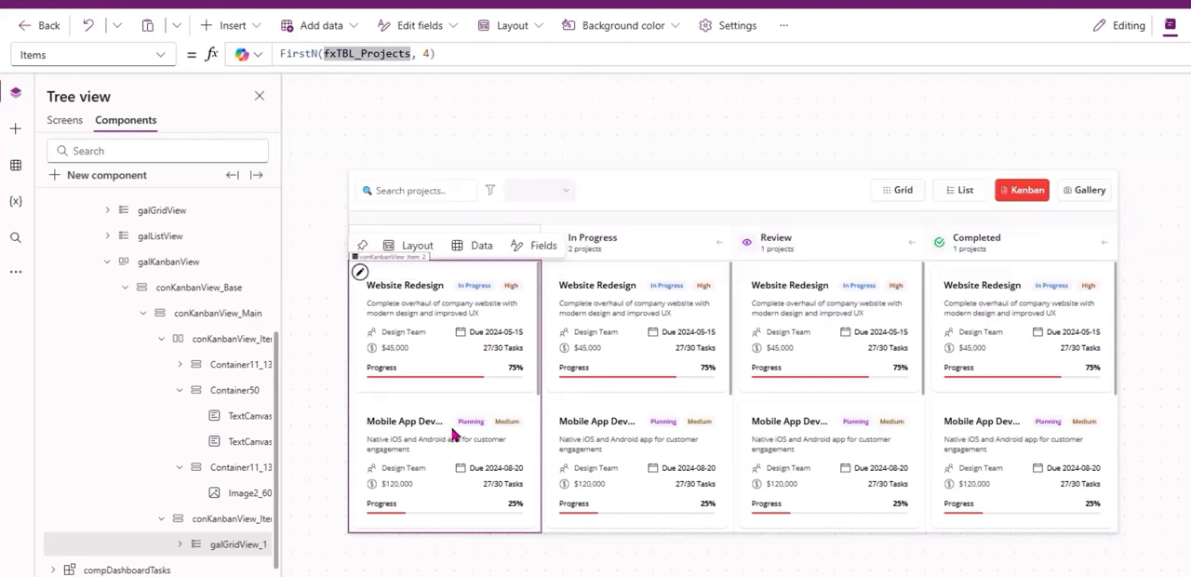
Set the nested card gallery's Items to Filter(FirstN(fxTBL_Projects, 4), initial_status = ThisItem.Status) so each column holds its own projects.
key("Home")
type("Filter")
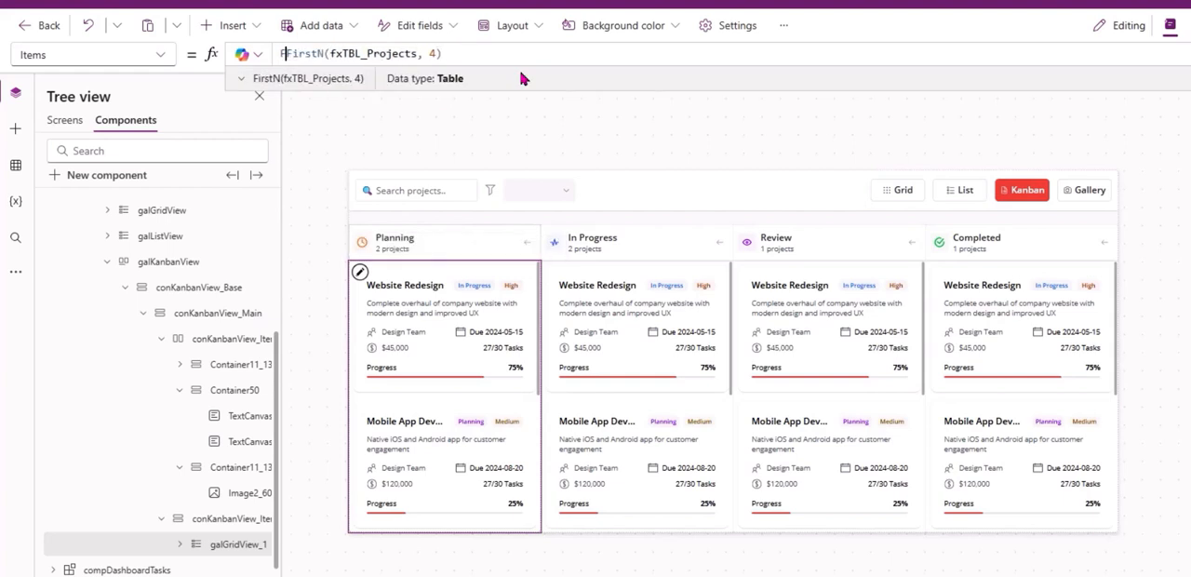
type("( FirstN(fxTBL_Projects")
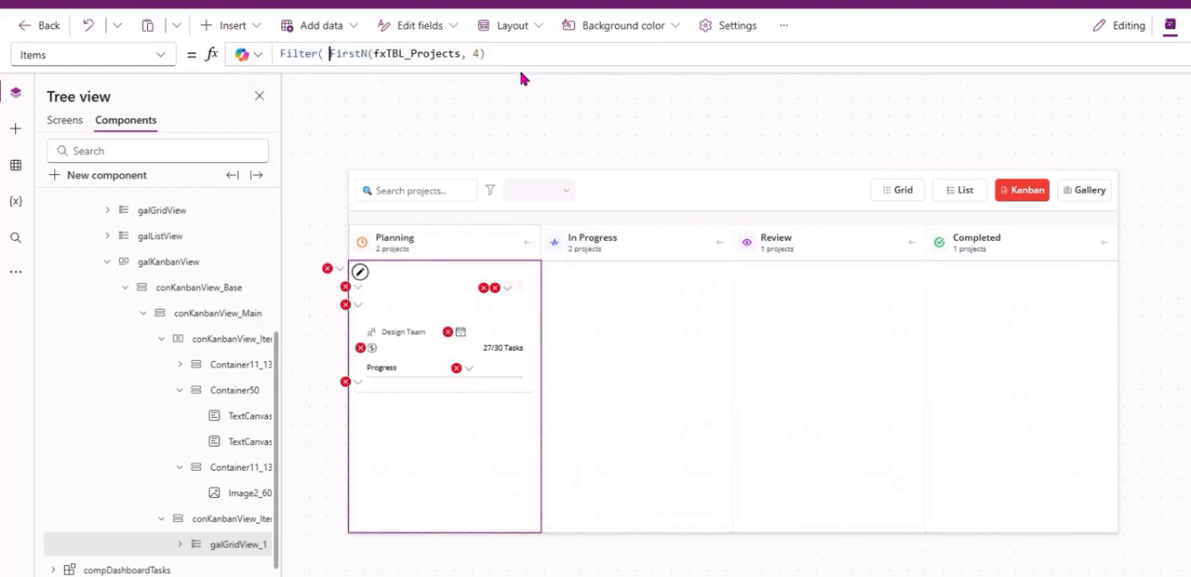
type(", 4),initi")
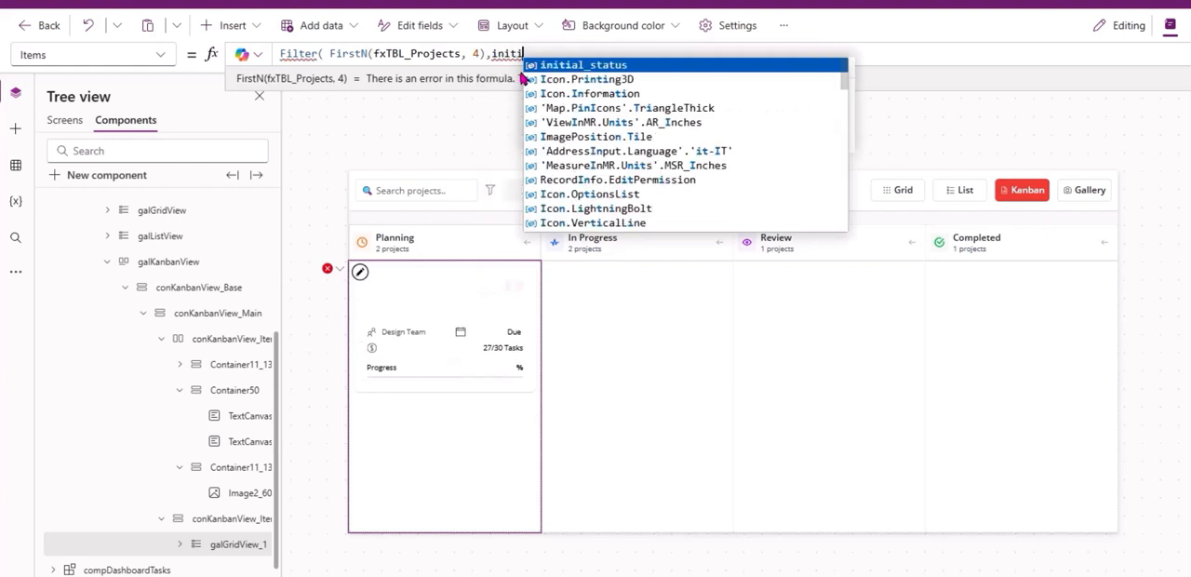
type("al_status=")
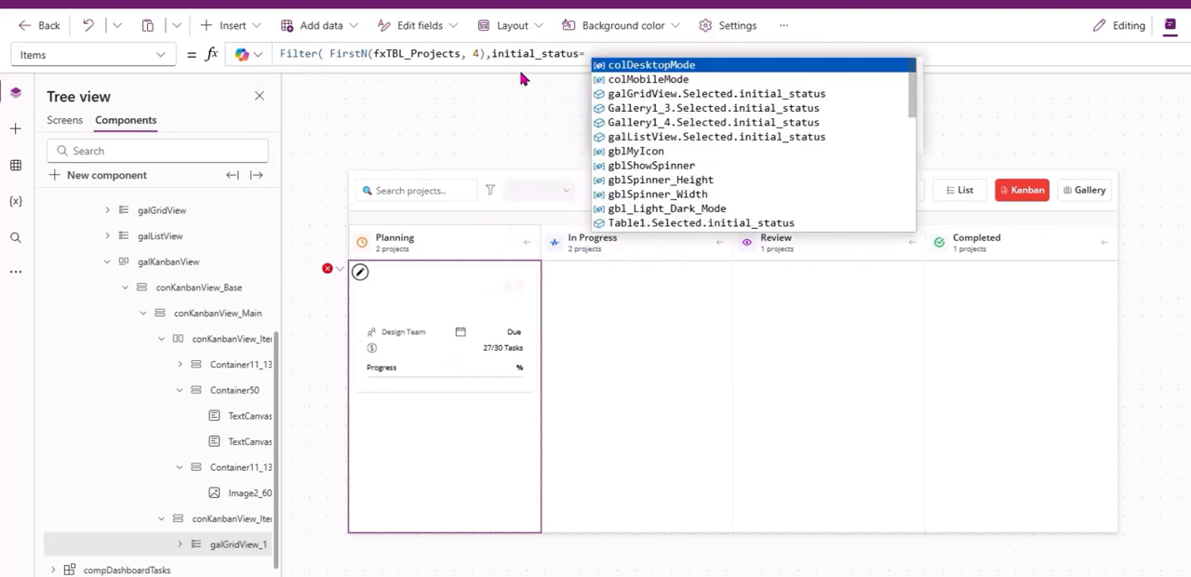
type(" This")
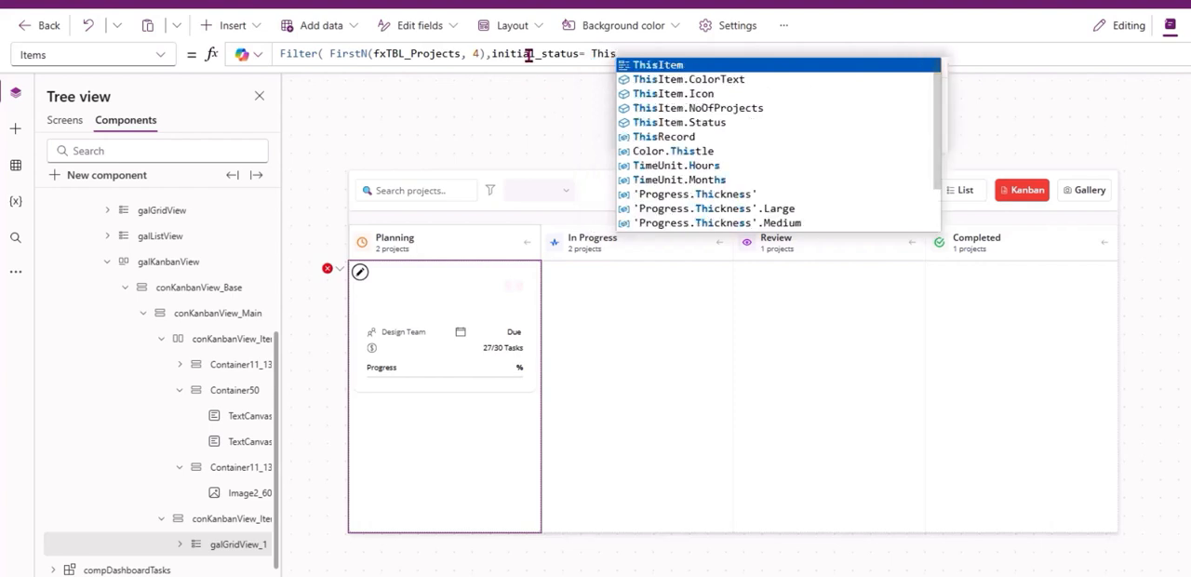
key("Down")
key("Down")
key("Down")
key("Down")
key("Tab")
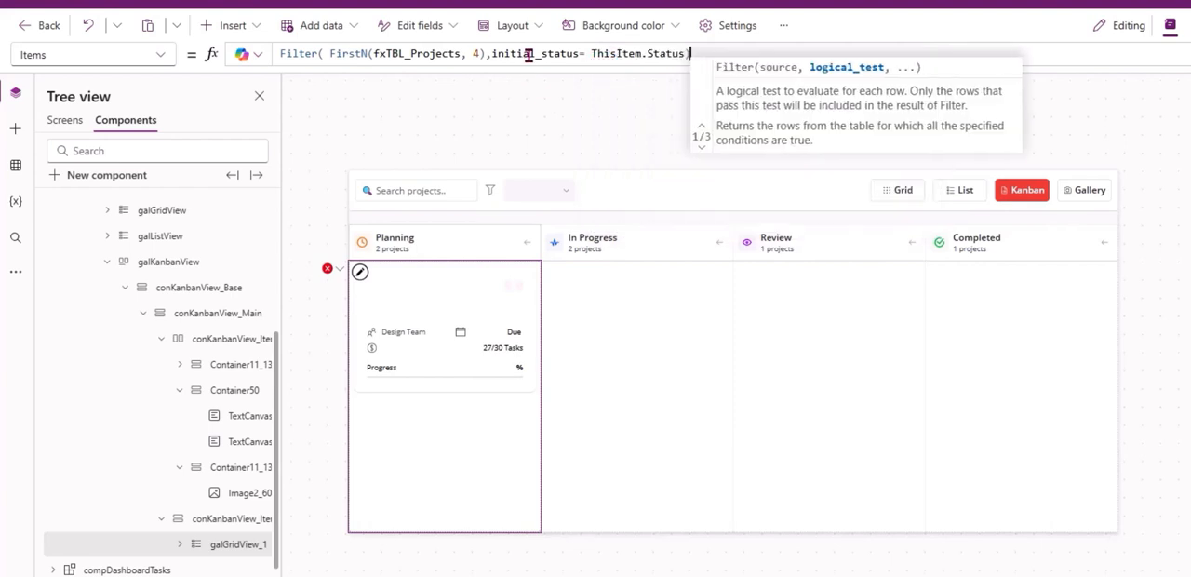
type(")")
left_click(820, 292)
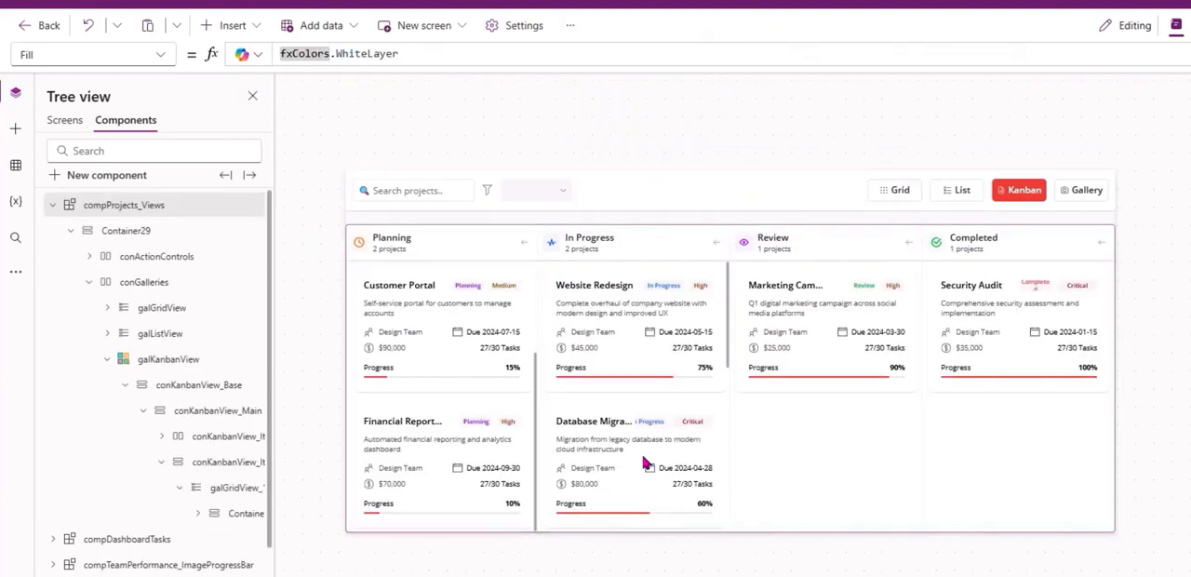
scroll(488, 372, "up", 2)
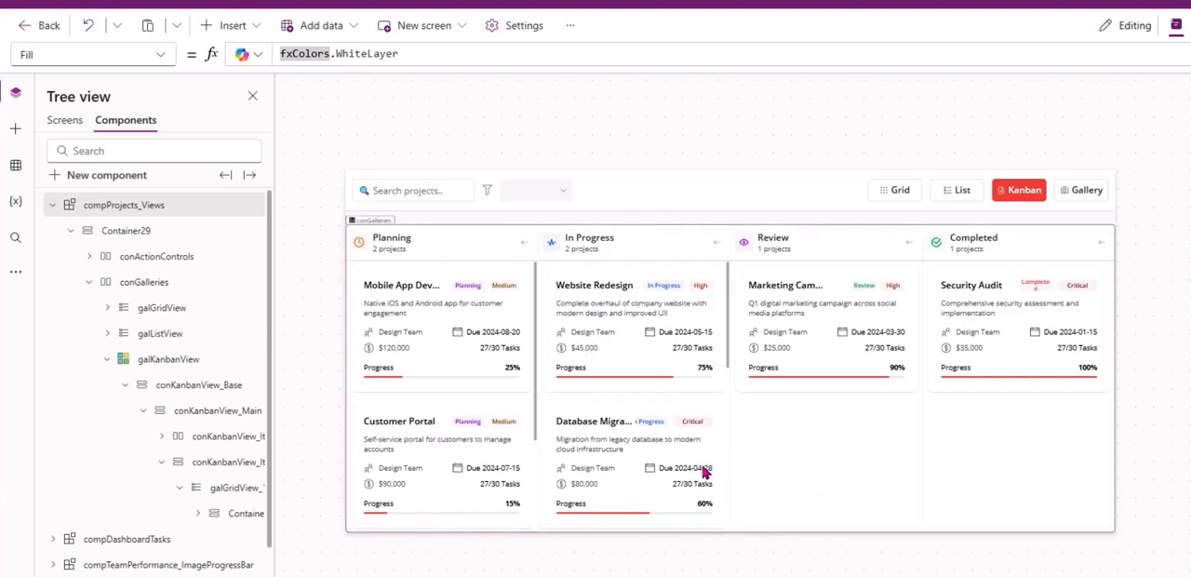
Change the fill colour of the conKanbanView_Base container to give the Kanban columns a light grey background.
left_click(786, 463)
left_click(186, 384)
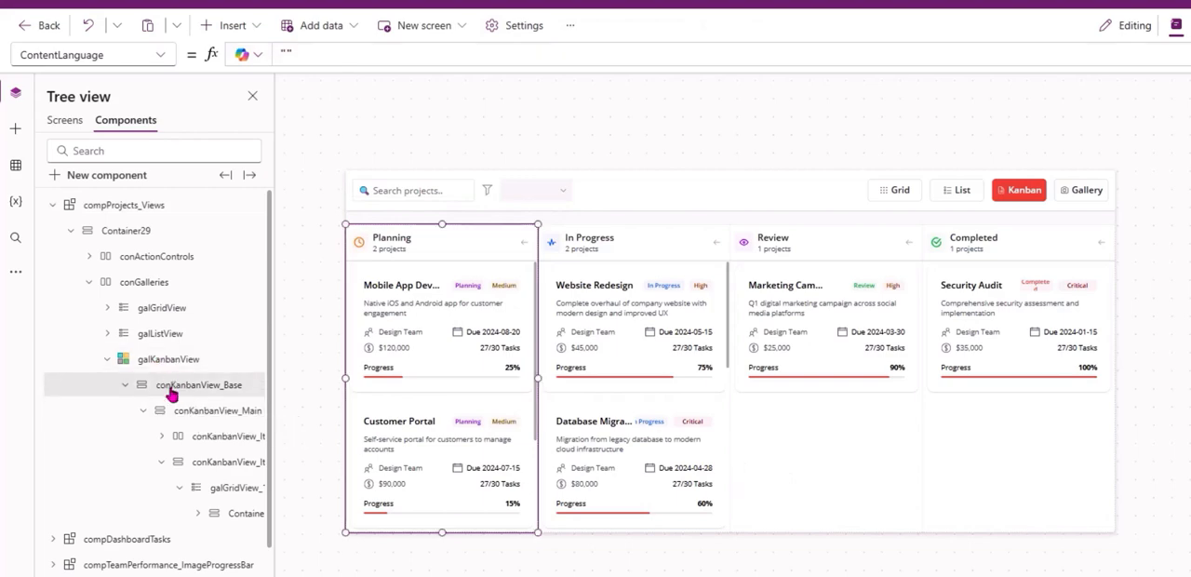
left_click(158, 360)
left_click(163, 384)
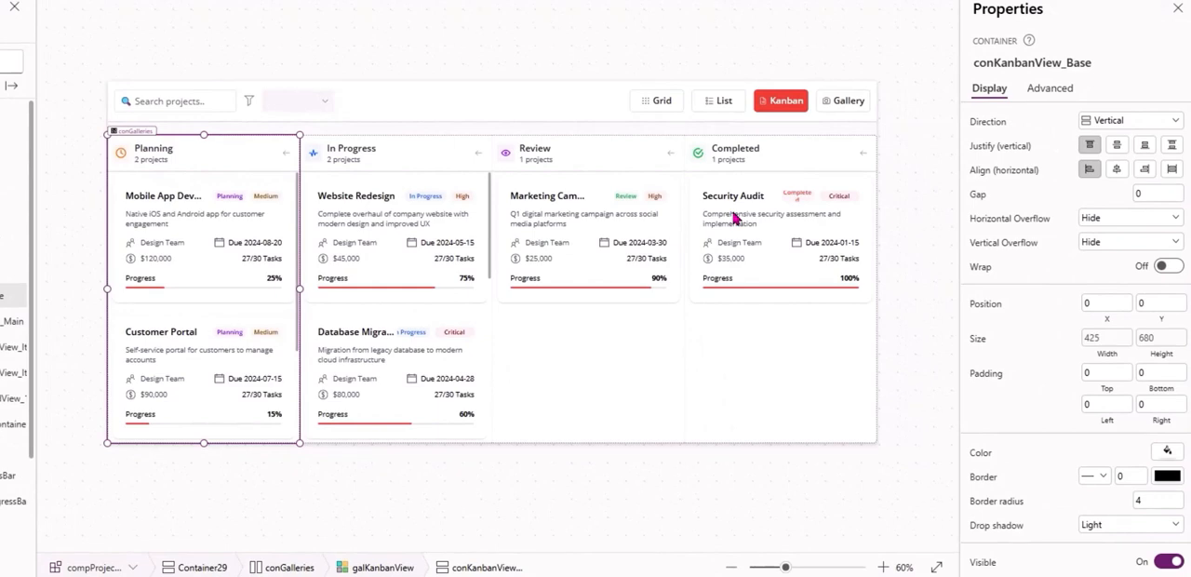
scroll(1037, 417, "down", 1)
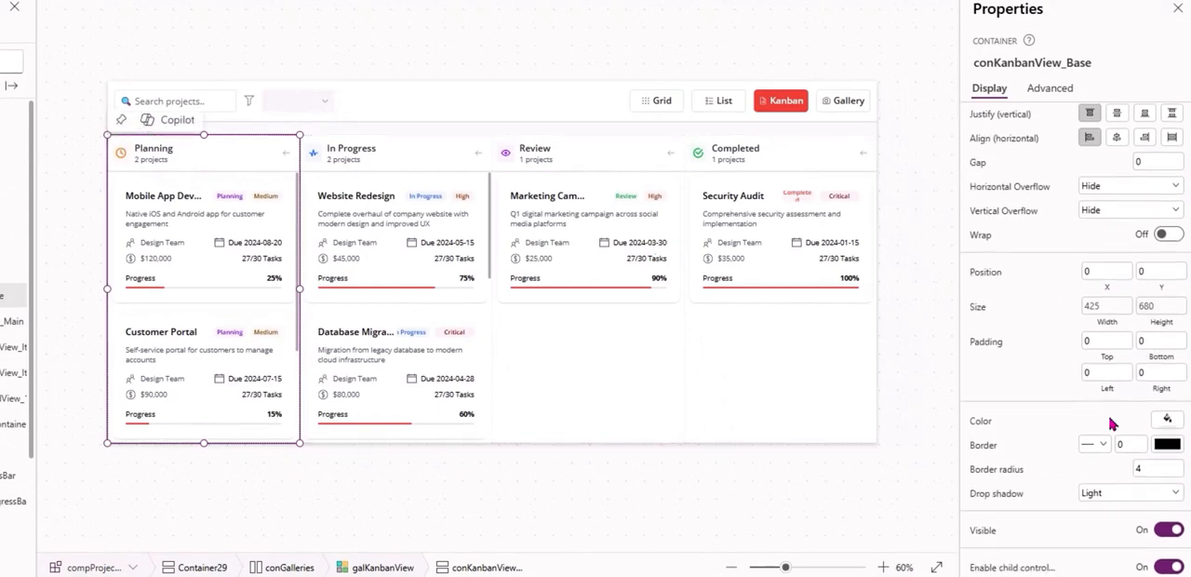
left_click(1165, 421)
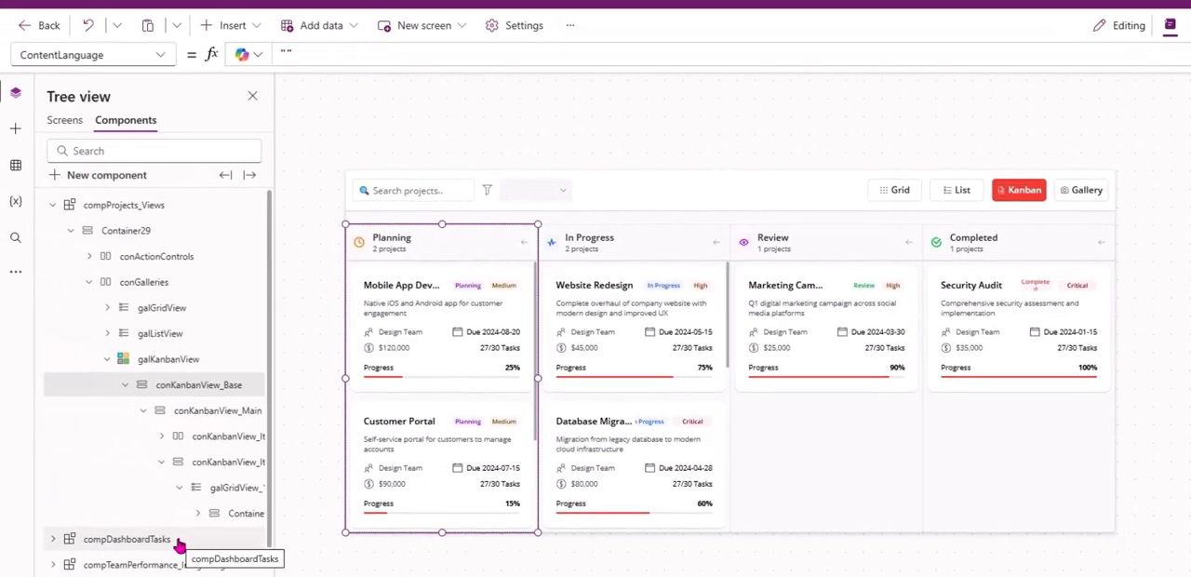
Set the fill colour of the conKanbanView_Main container to white and widen the tree view.
left_click(207, 412)
left_click_drag(276, 416, 302, 417)
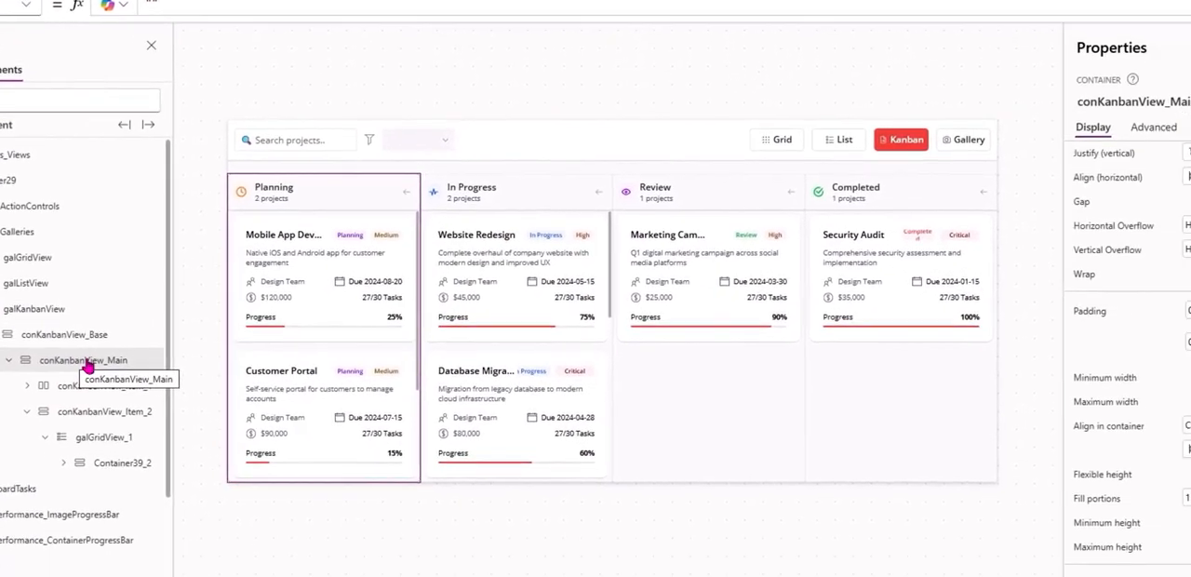
scroll(1116, 448, "down", 2)
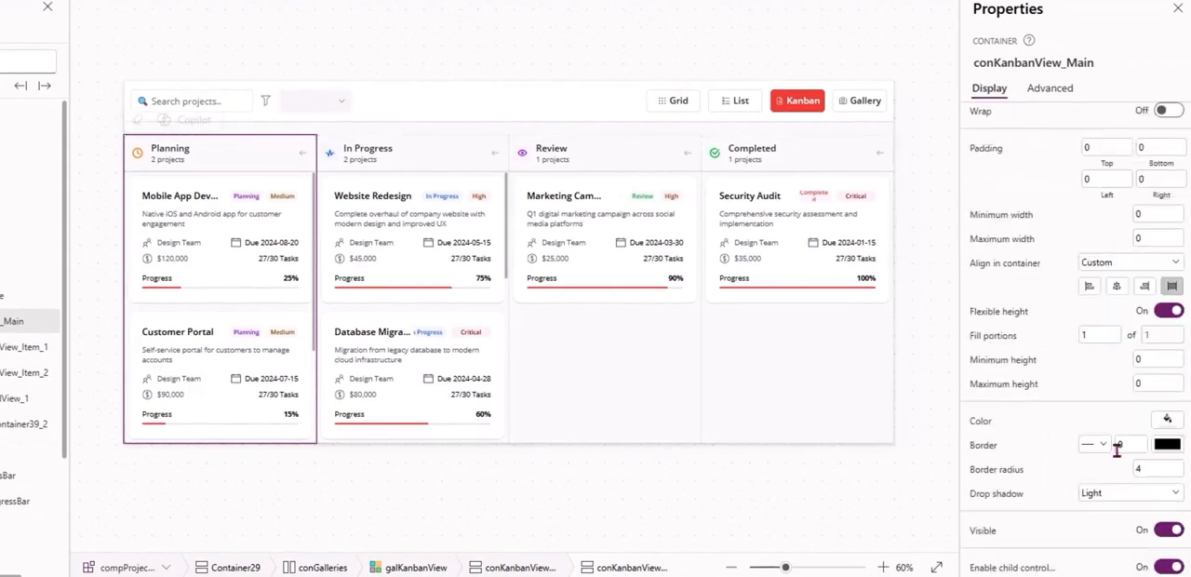
left_click(1169, 421)
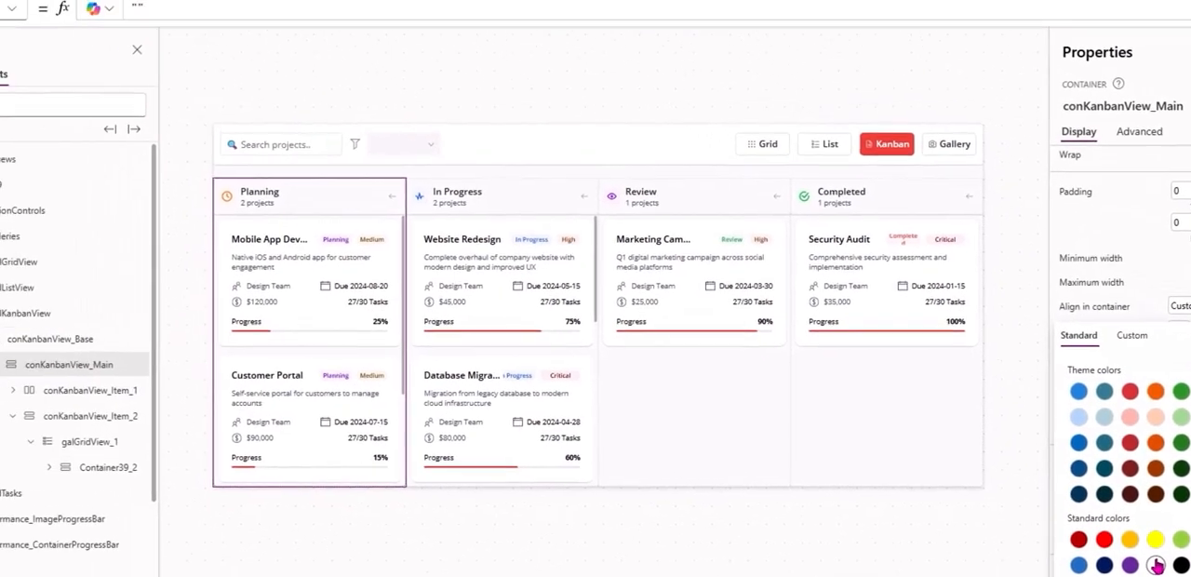
left_click(1155, 564)
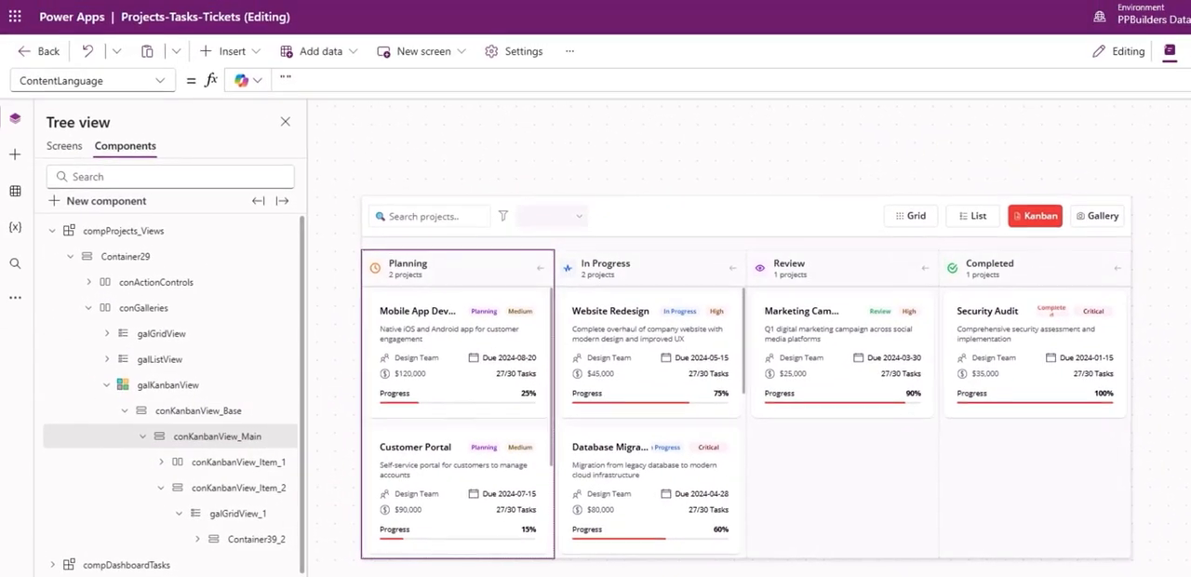
Check the Width property of the conKanbanView_Main container.
left_click(66, 82)
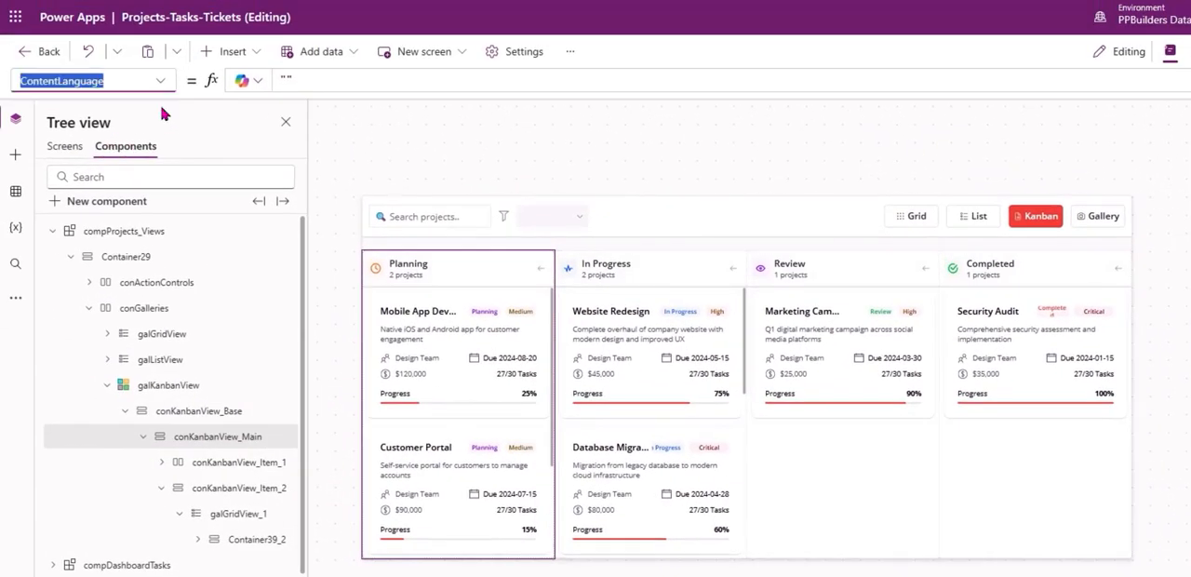
type("width")
key("Return")
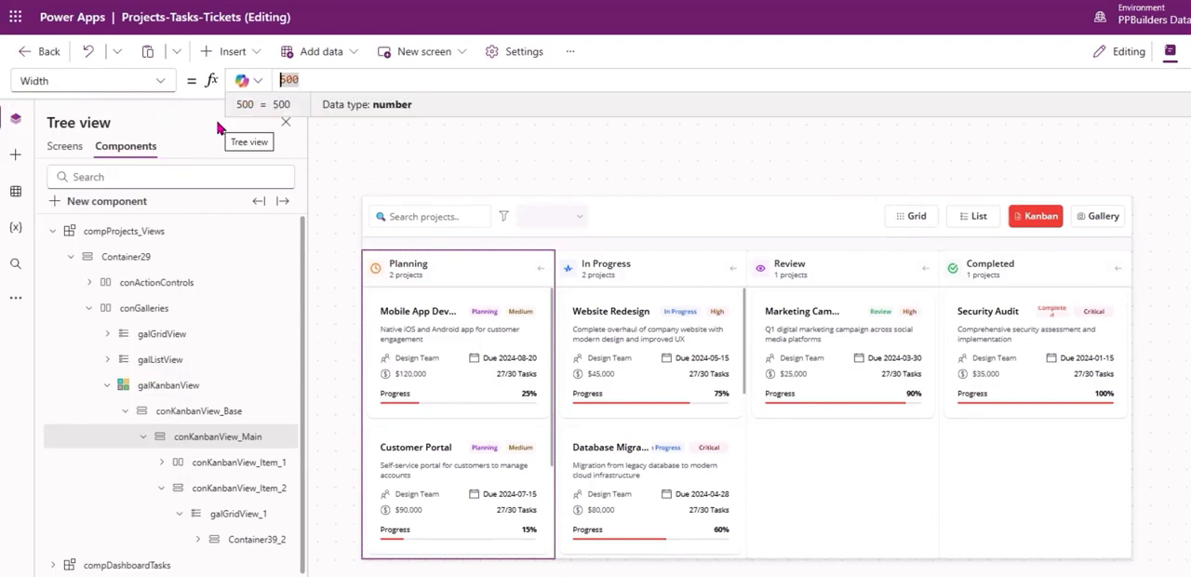
Set the PaddingTop of conKanbanView_Base to 10 and its PaddingBottom to Self.PaddingTop.
left_click(172, 412)
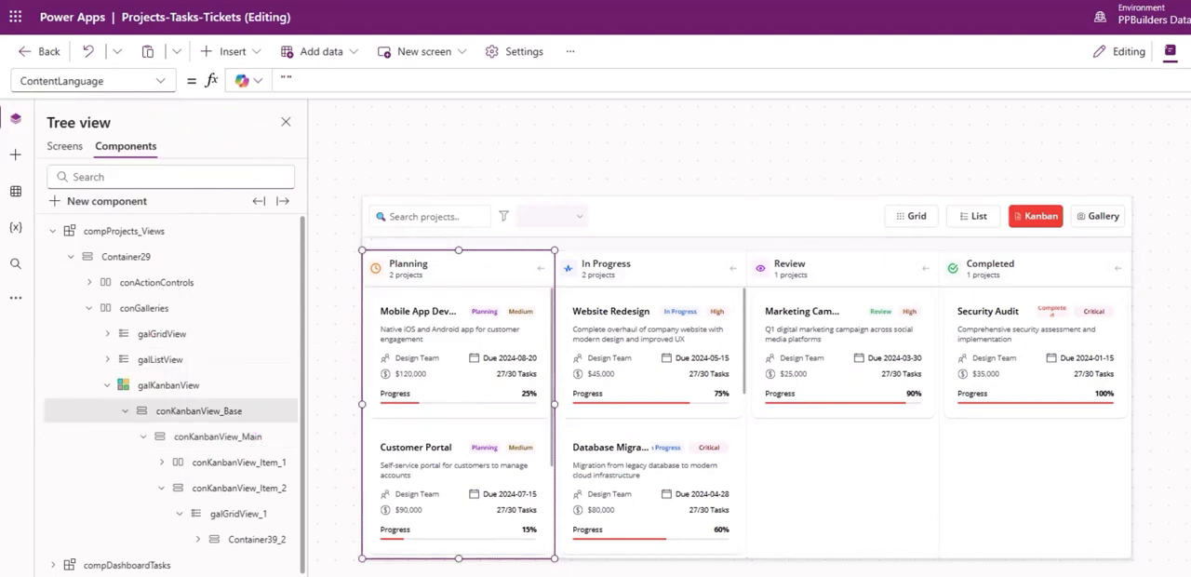
left_click(284, 81)
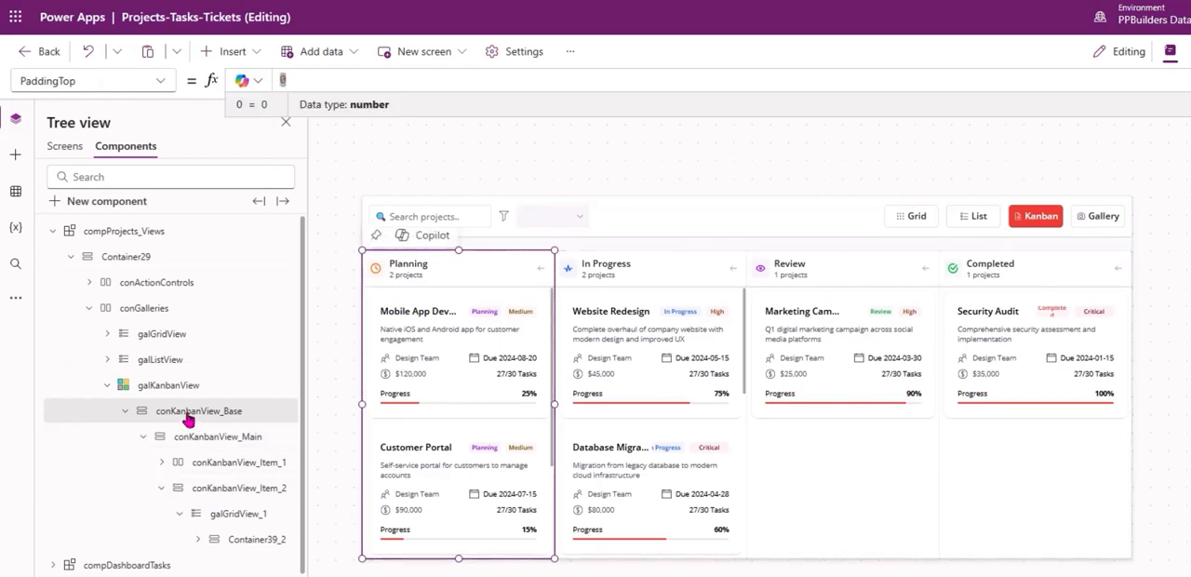
type("10")
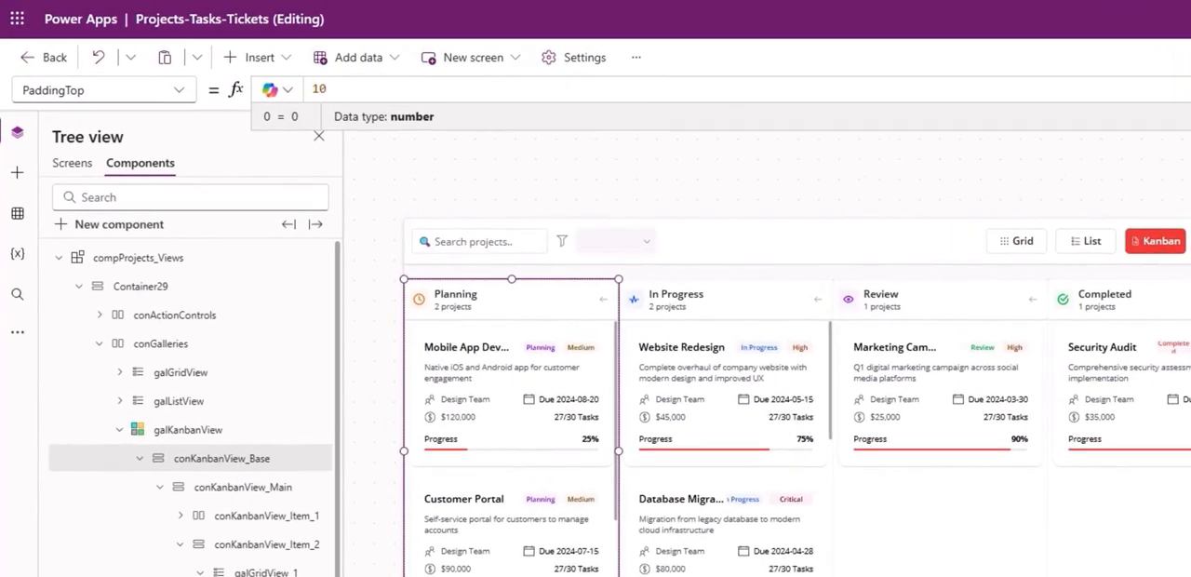
type("Self.Pads")
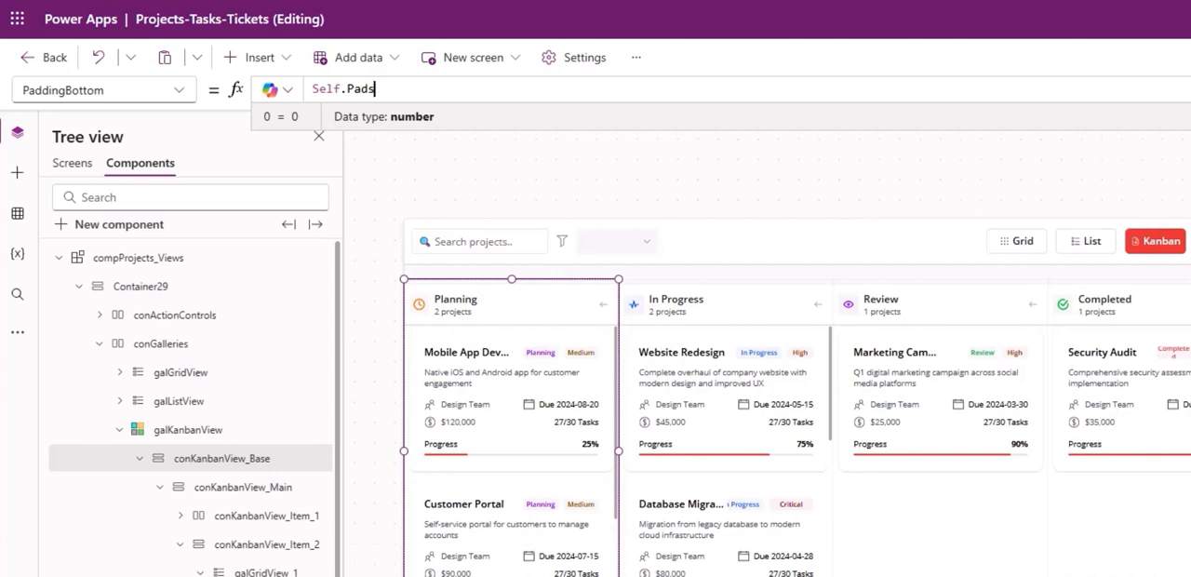
key("BackSpace")
key("BackSpace")
key("BackSpace")
type("dingT")
key("ctrl+a")
key("ctrl+c")
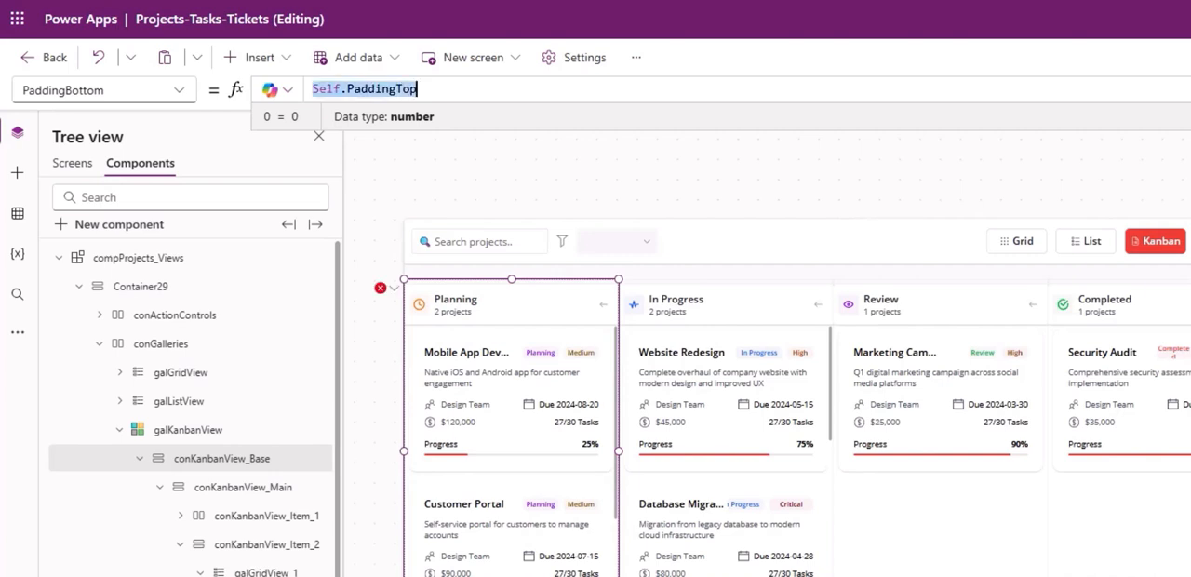
Set the left and right padding of conKanbanView_Base to Self.PaddingTop as well.
left_click(1188, 427)
key("ctrl+a")
key("ctrl+v")
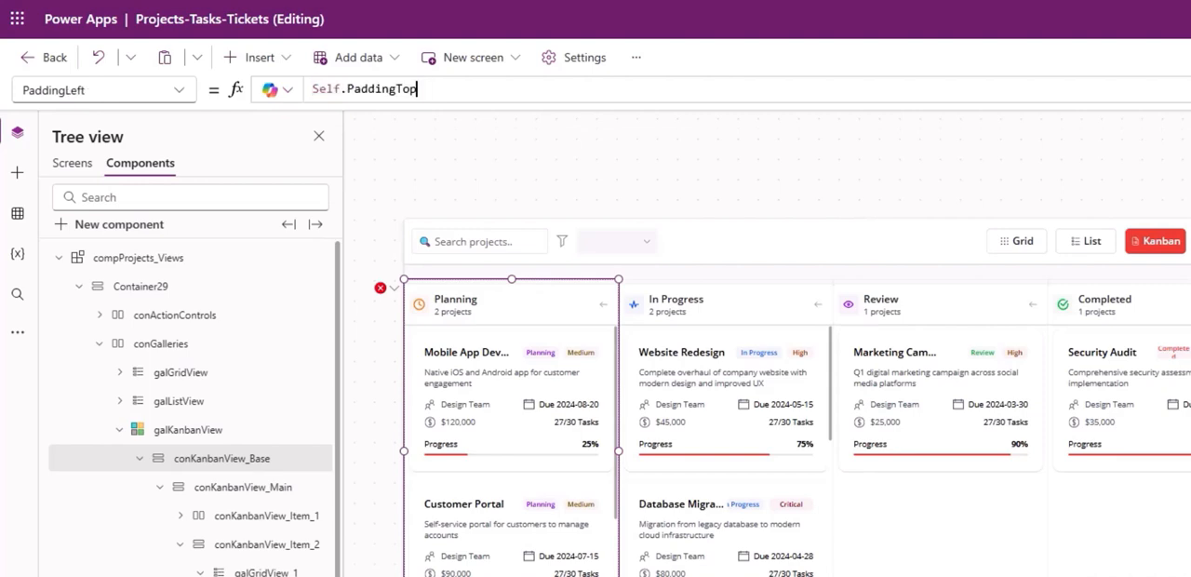
left_click(1190, 427)
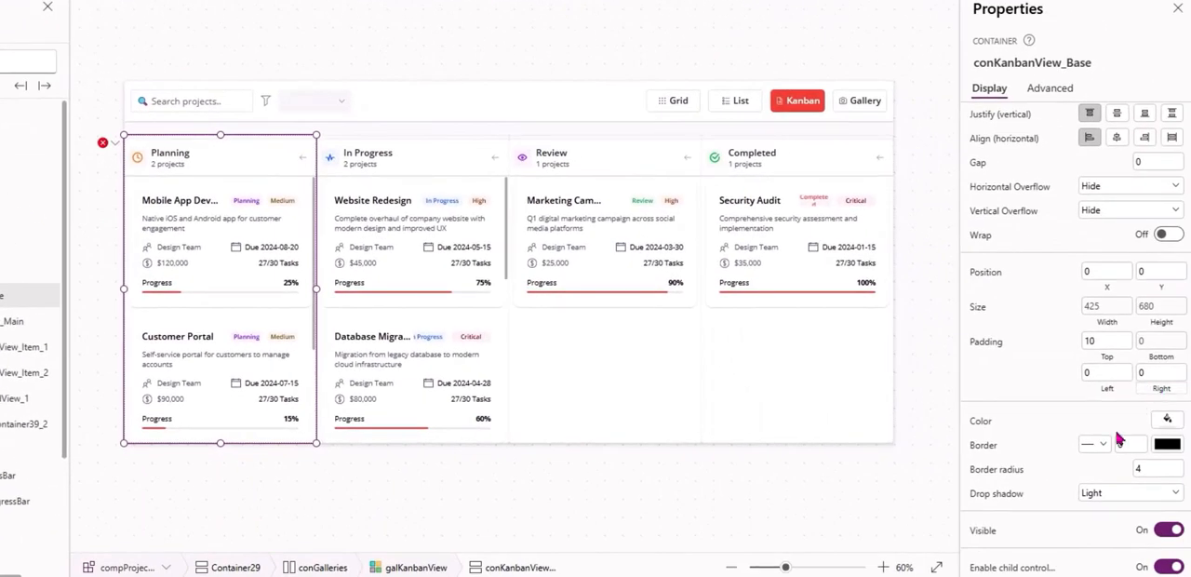
Set the drop shadow of conKanbanView_Base to None and review the project cards in the Kanban columns.
left_click(1109, 497)
left_click(1094, 364)
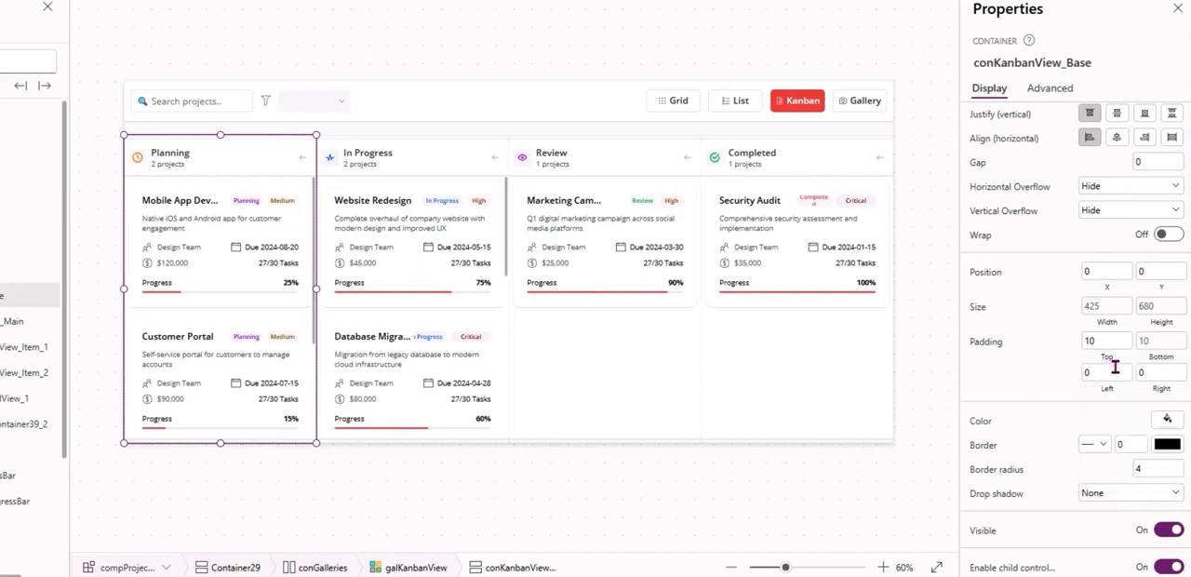
left_click(415, 495)
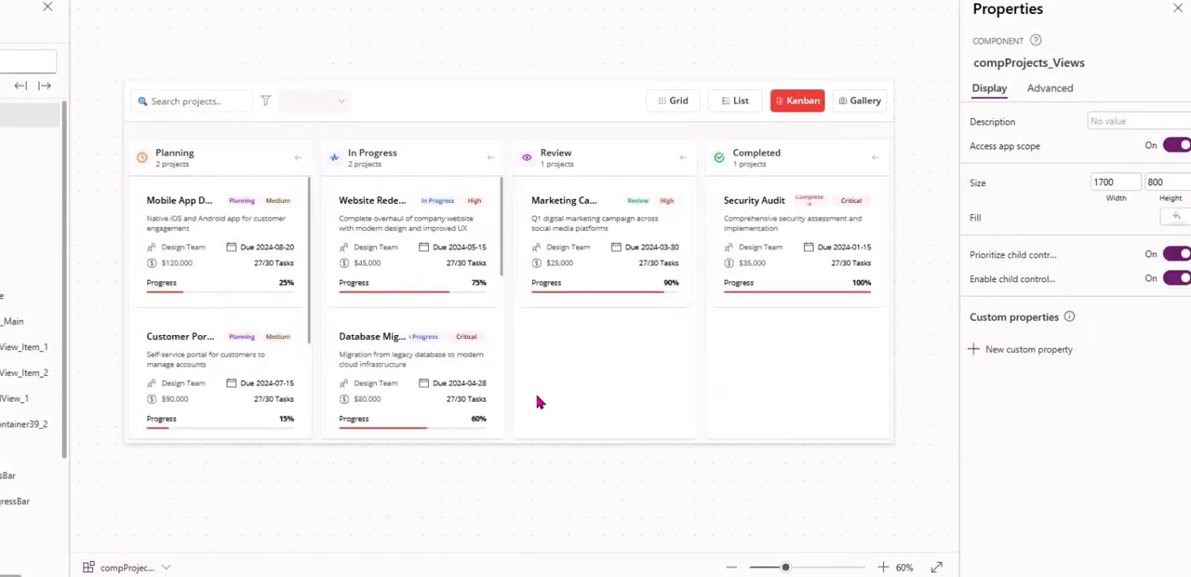
scroll(493, 409, "down", 3)
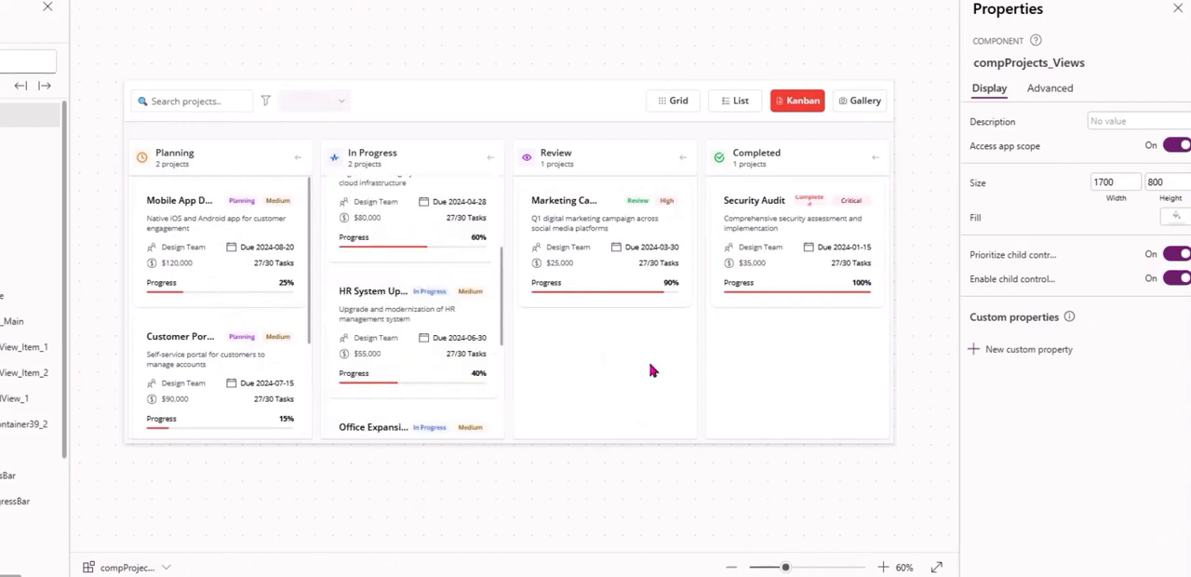
scroll(437, 326, "up", 3)
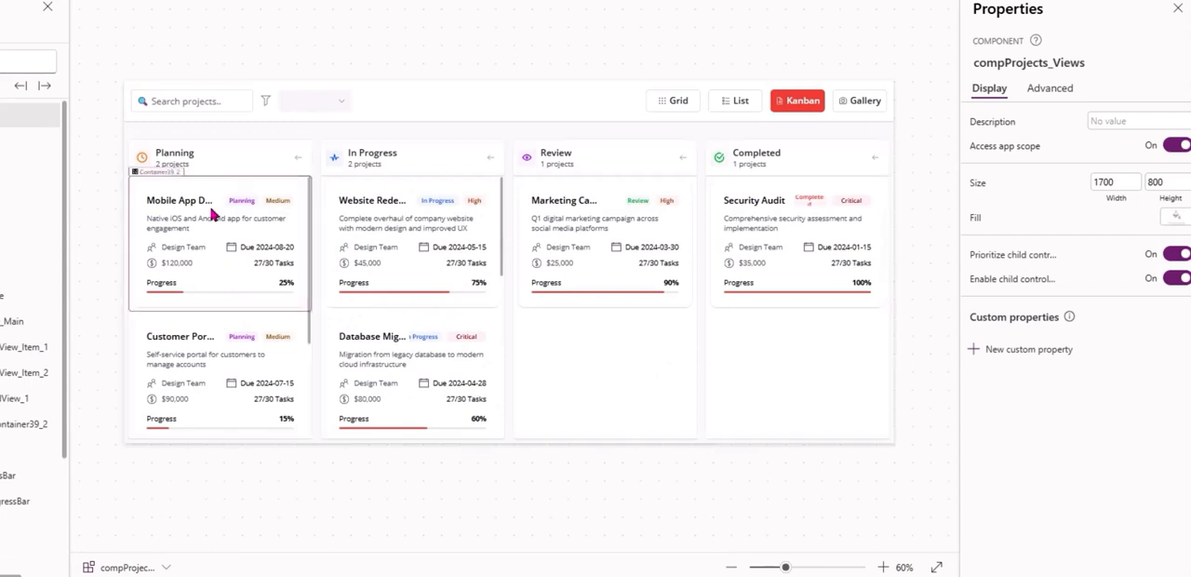
Set the Fill of the project card container Container39_2 to fxColors.WhiteLayer.
left_click(155, 225)
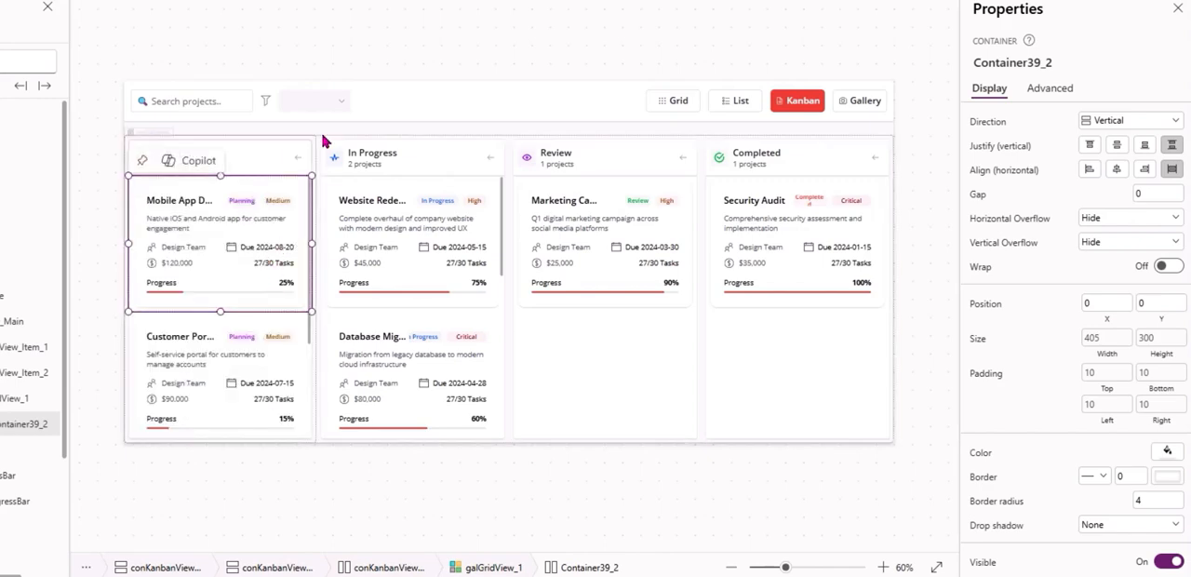
scroll(1116, 391, "down", 1)
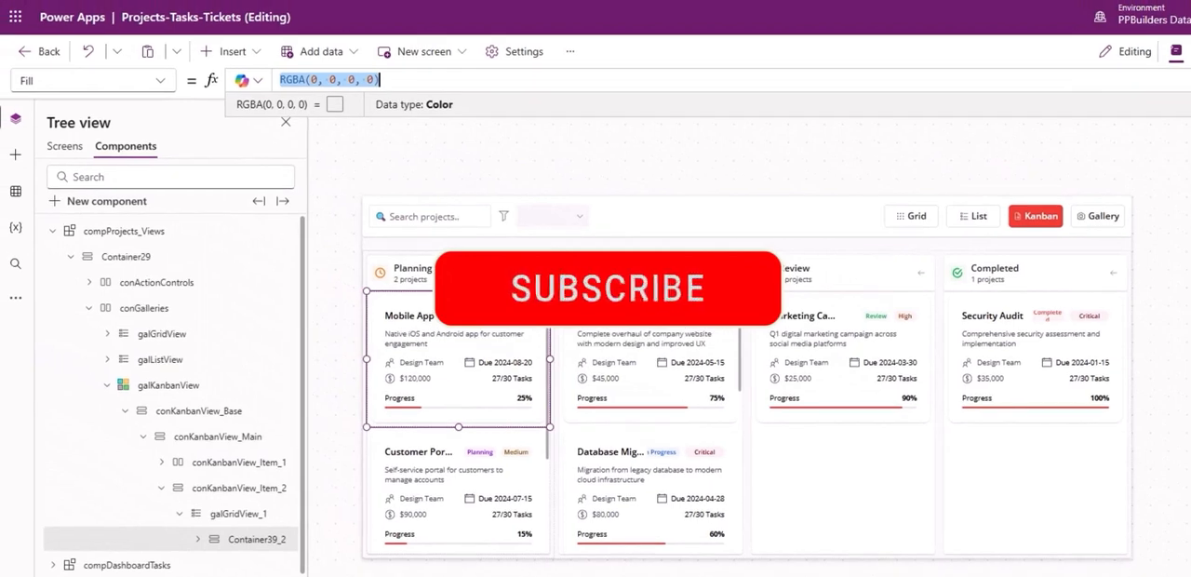
key("BackSpace")
type("fx")
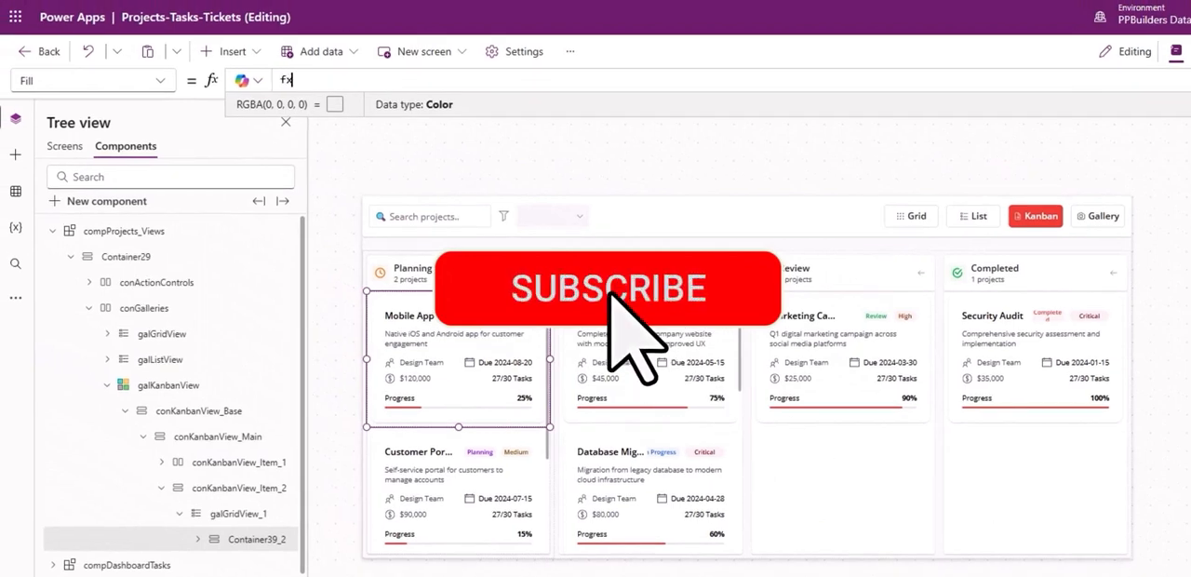
type("Colors")
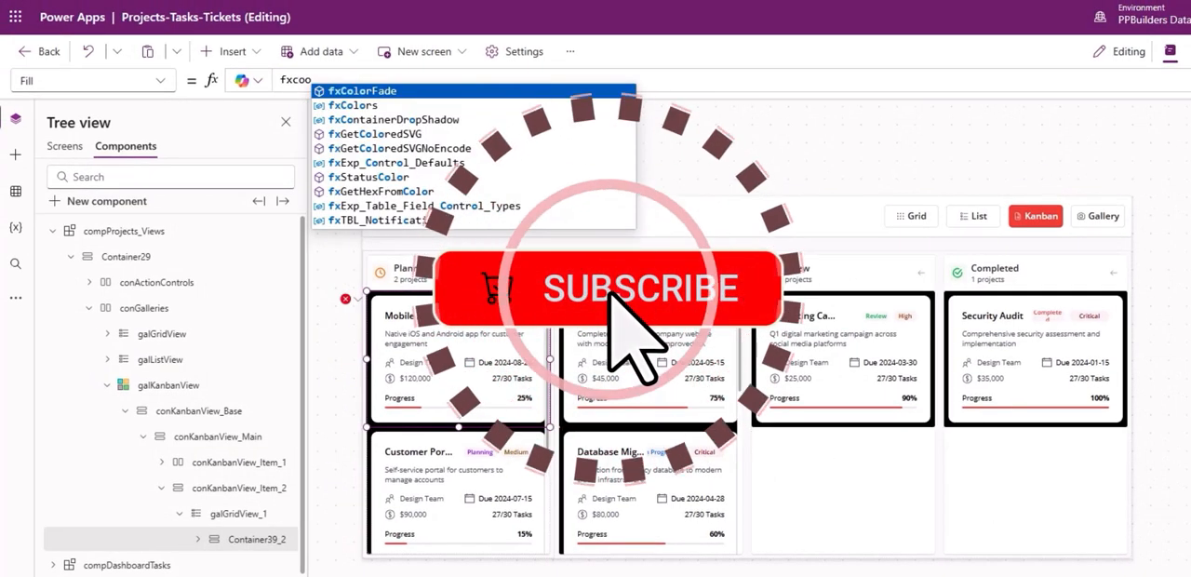
type(".WhiteLayer")
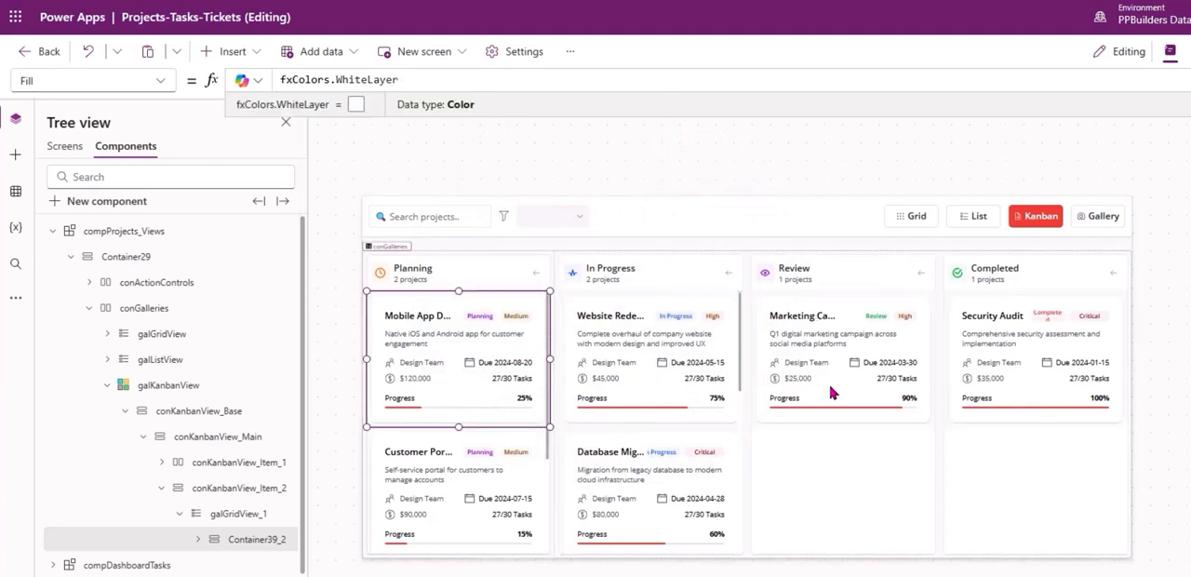
Set the Fill of Container39_2 to Color.Transparent and expand the container in the tree view.
left_click(197, 538)
double_click(411, 82)
key("ctrl+a")
key("BackSpace")
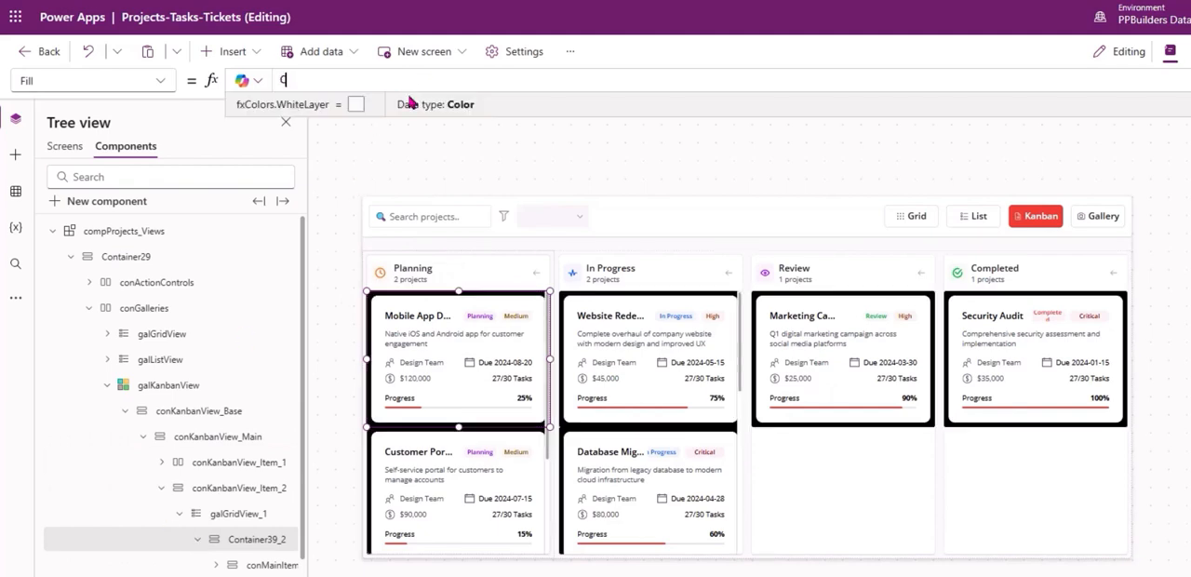
type("Color.Tra")
key("Tab")
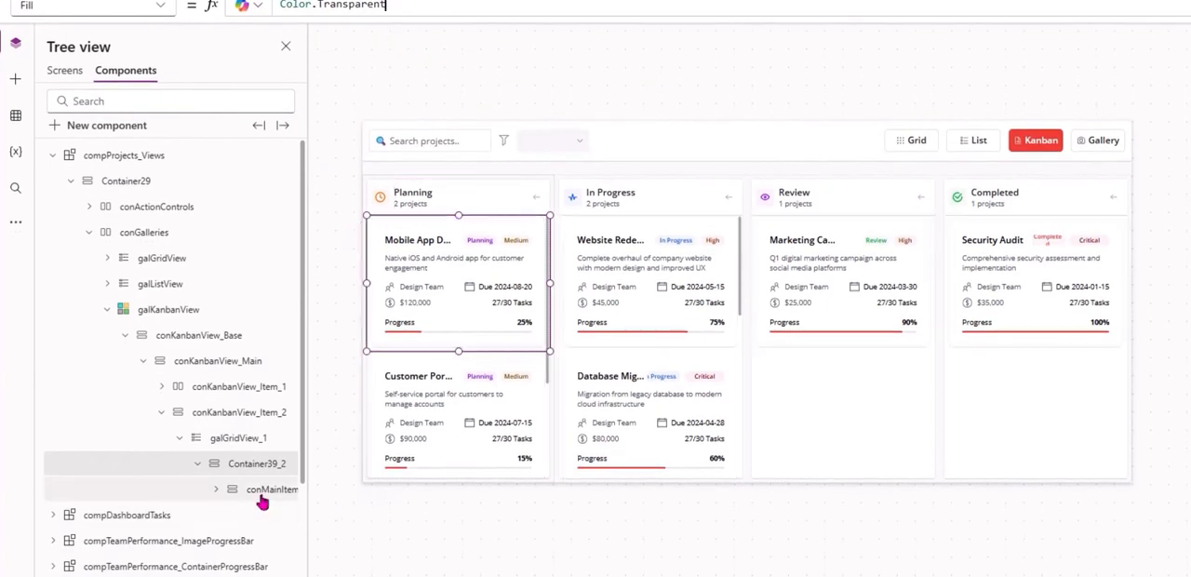
Set the Fill of conMainItemsContainer_2 in the project card to fxColors.WhiteLayer.
left_click(262, 495)
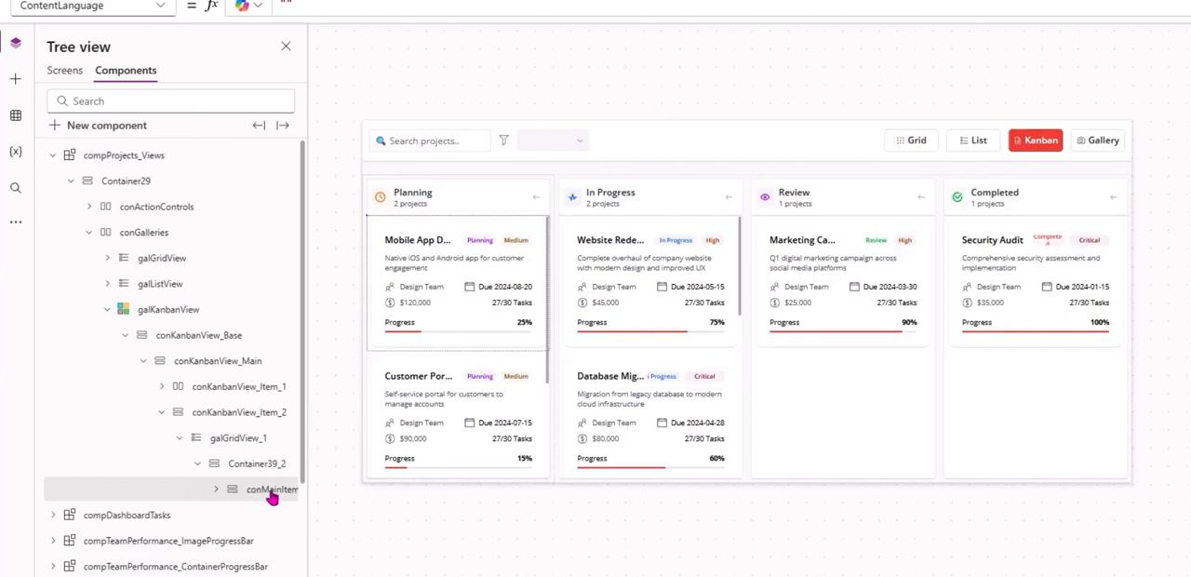
key("BackSpace")
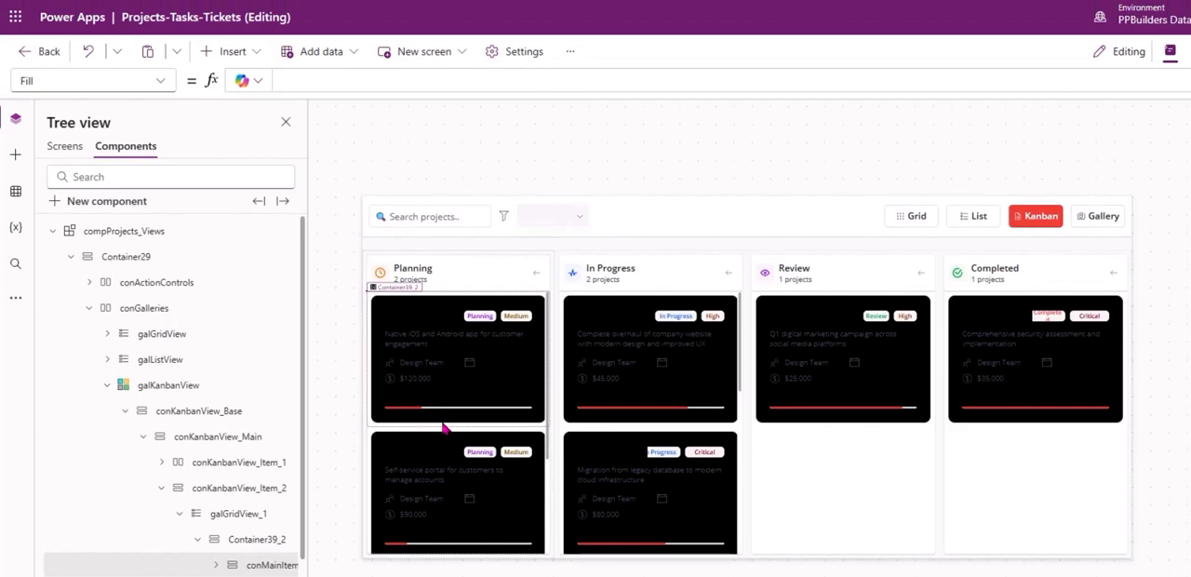
type("FXCOL")
key("Down")
key("Return")
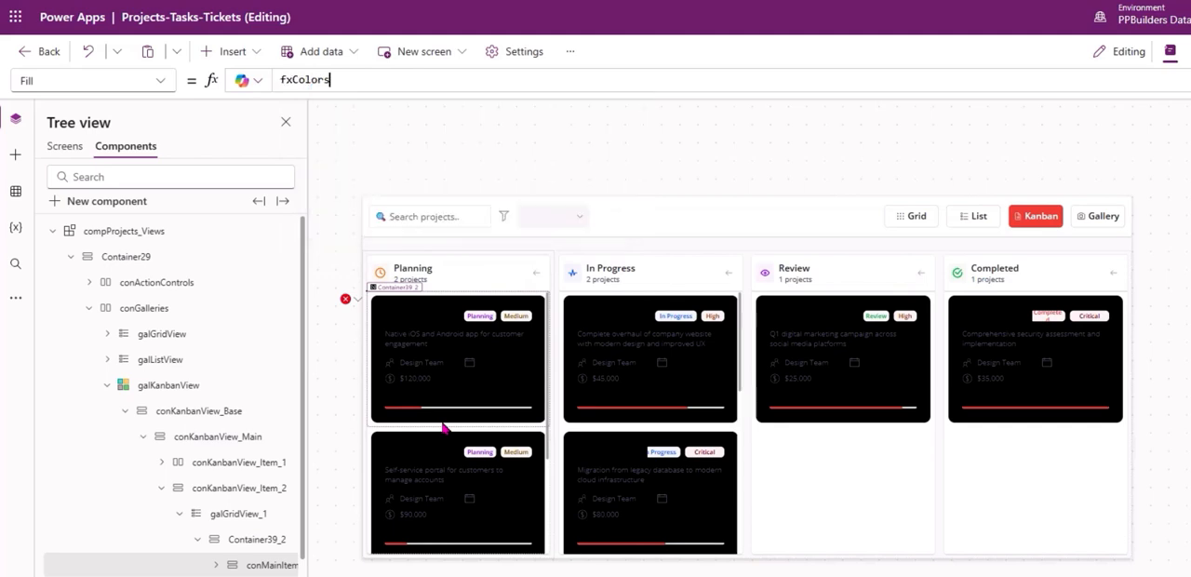
type(".Wh")
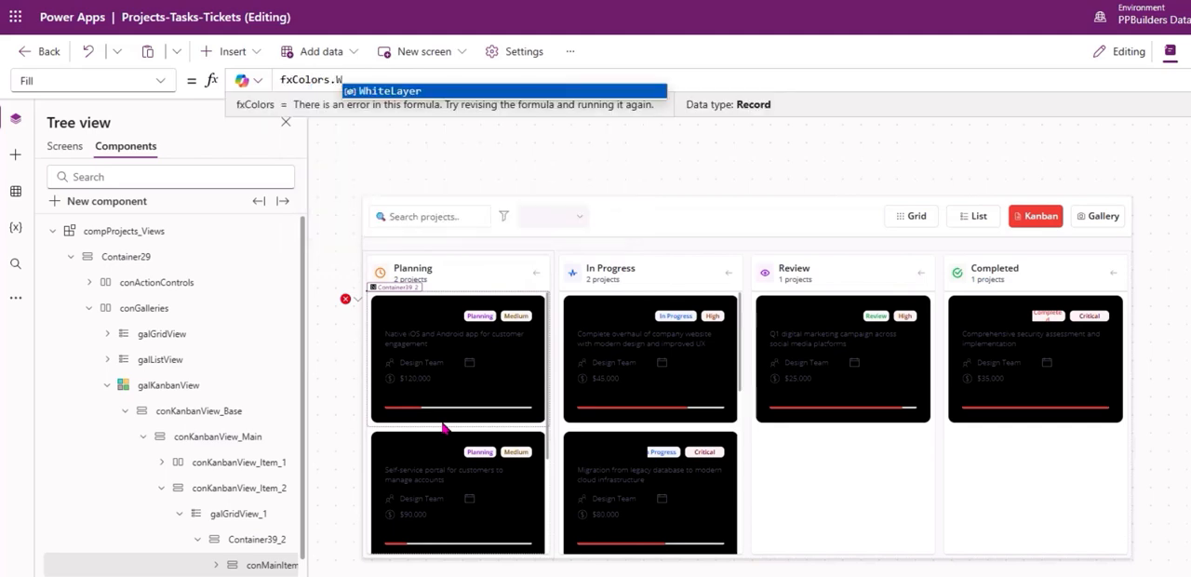
key("Return")
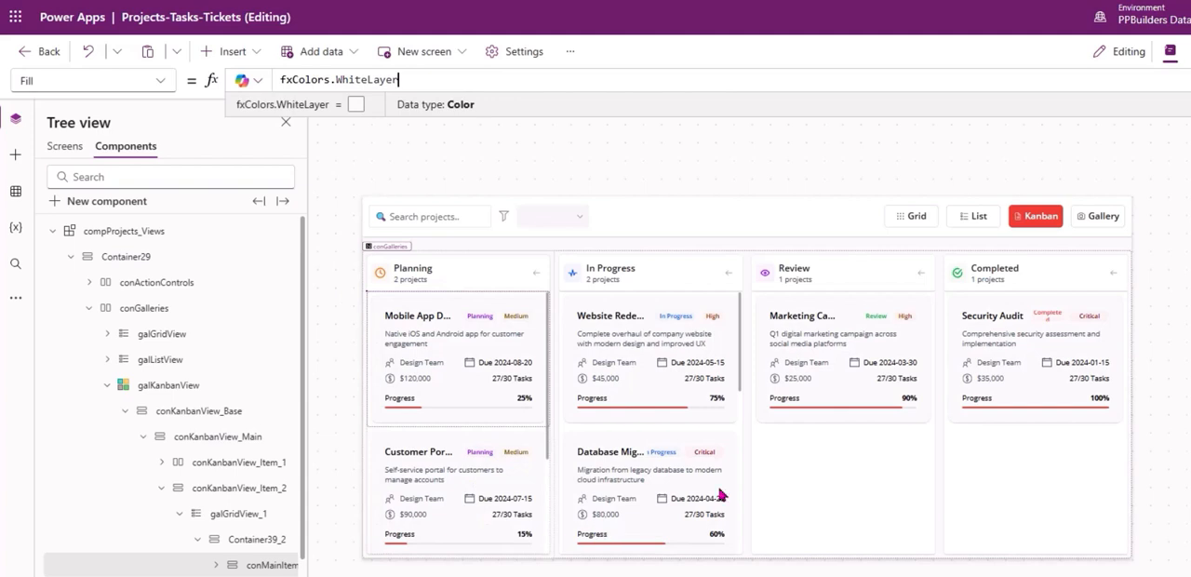
left_click(329, 346)
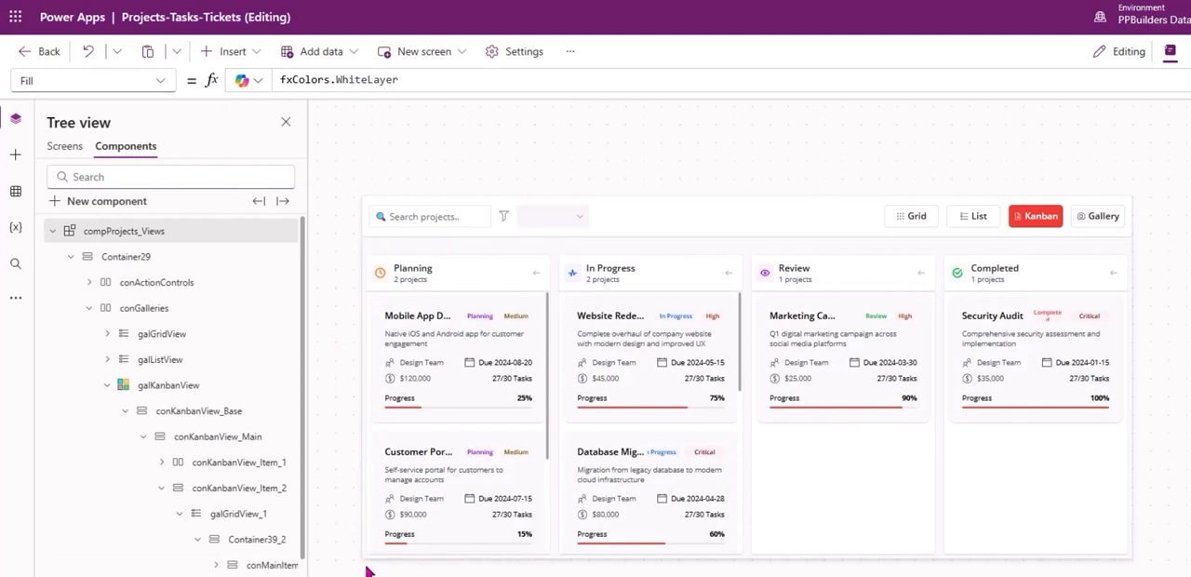
Collapse conKanbanView_Item_2 in the tree view and set its drop shadow to None.
left_click(235, 514)
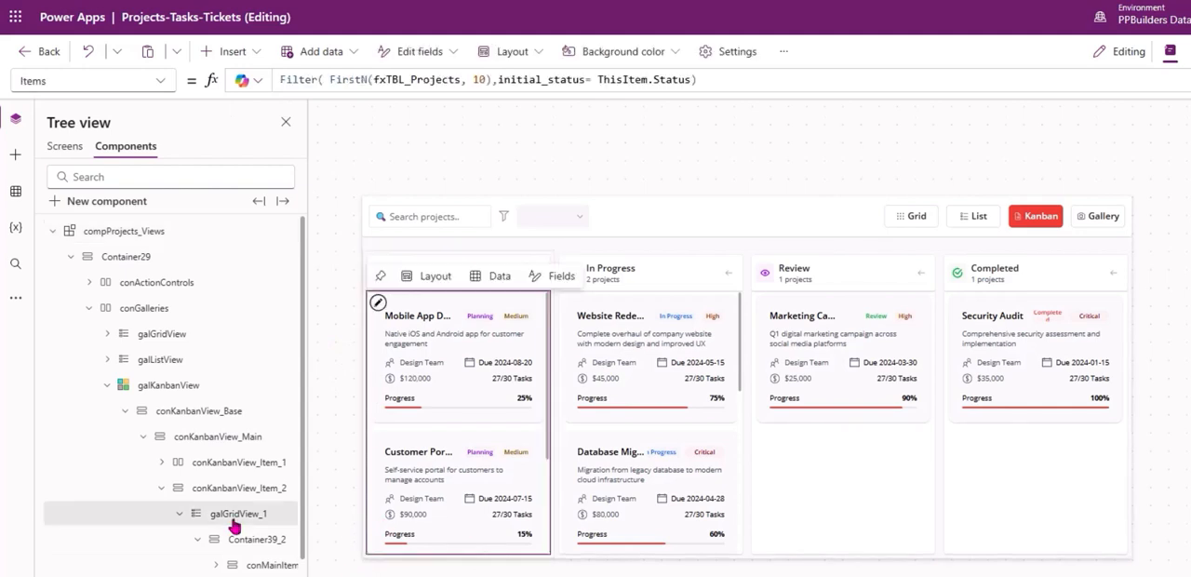
left_click(185, 493)
left_click(161, 488)
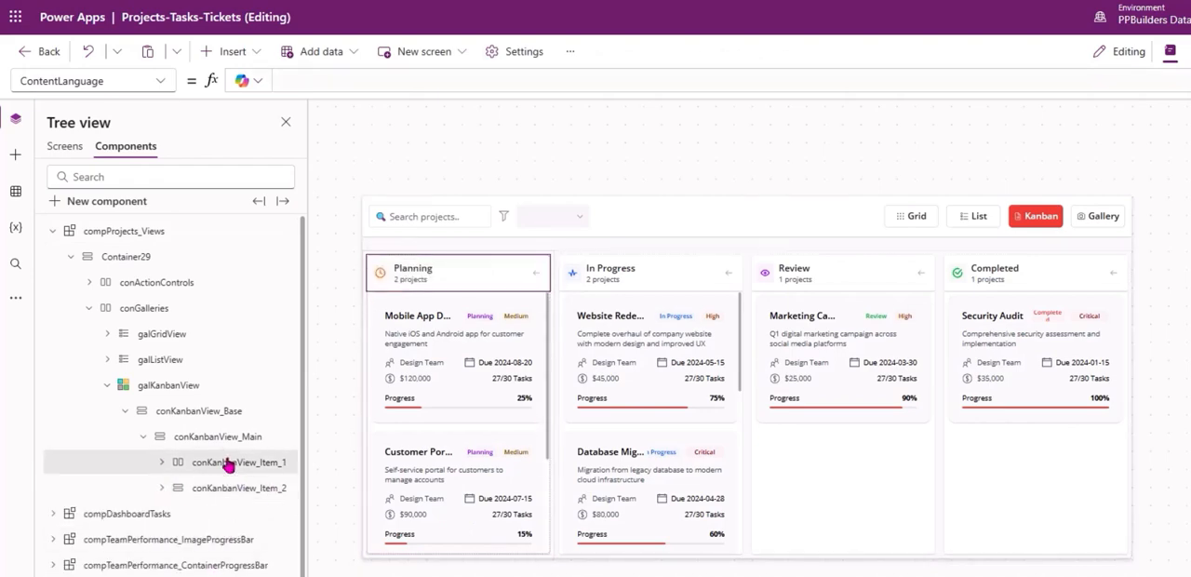
left_click(229, 464)
left_click(159, 455)
left_click(1120, 491)
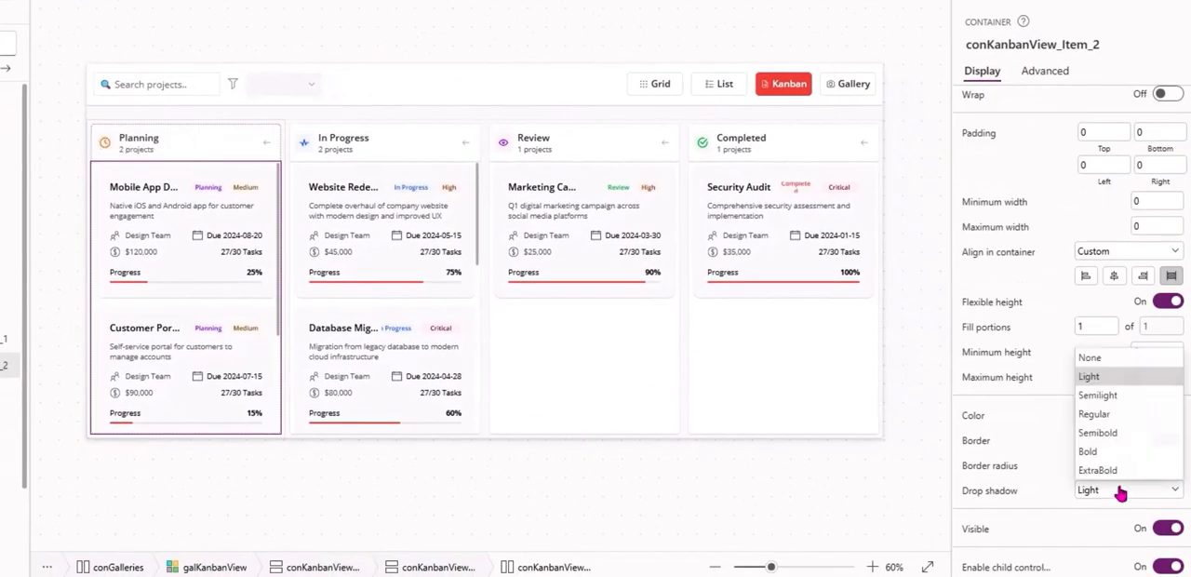
left_click(1089, 357)
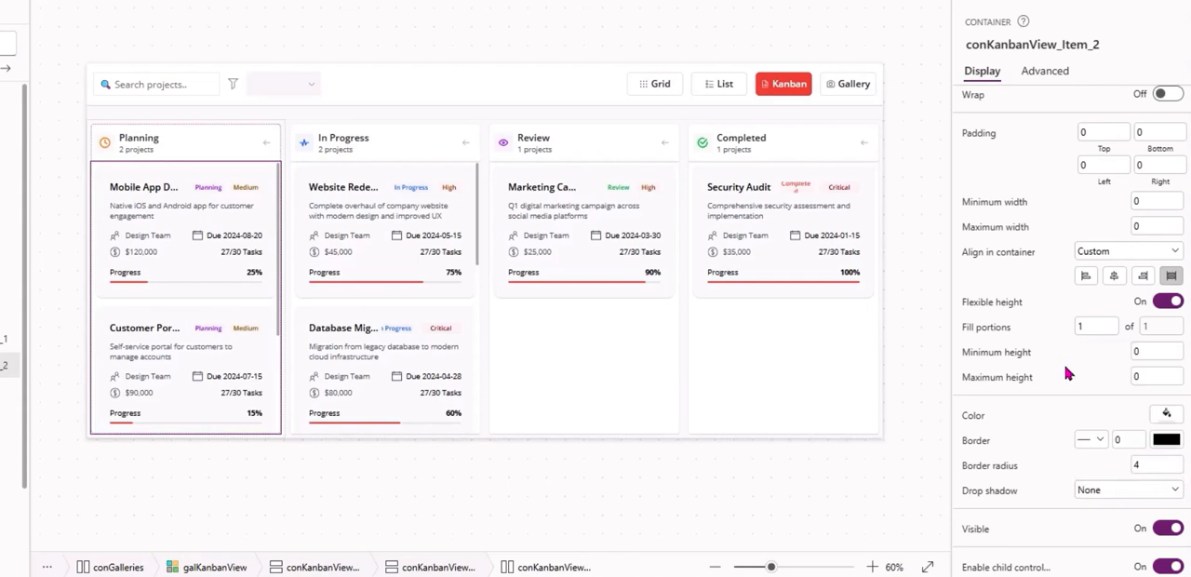
left_click(284, 502)
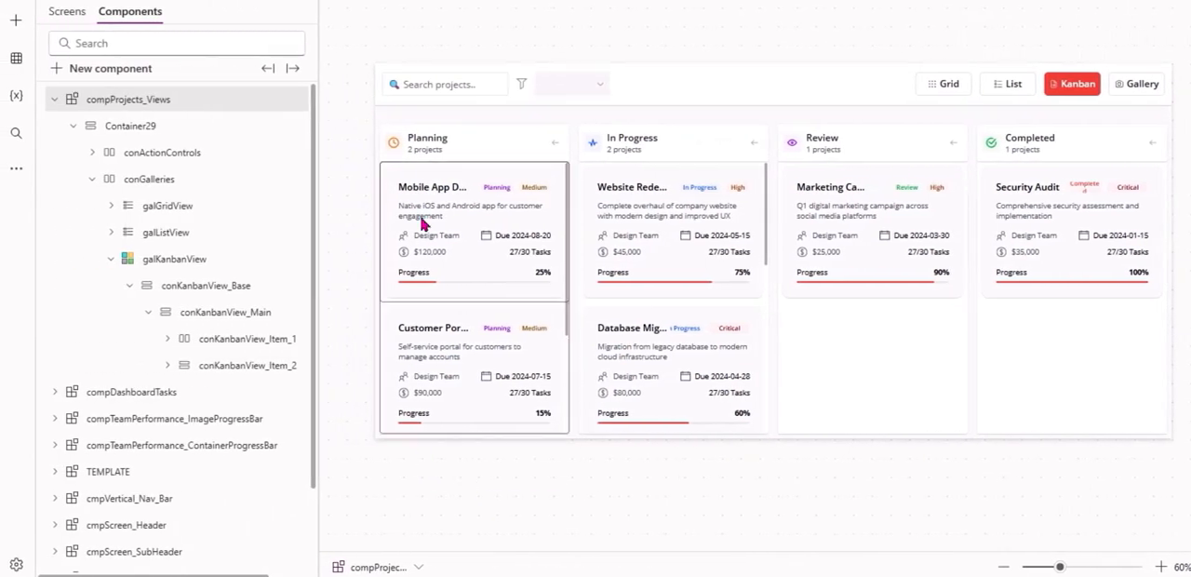
Set the gap of conKanbanView_Main to 15 to separate the column header from the project cards.
left_click(272, 339)
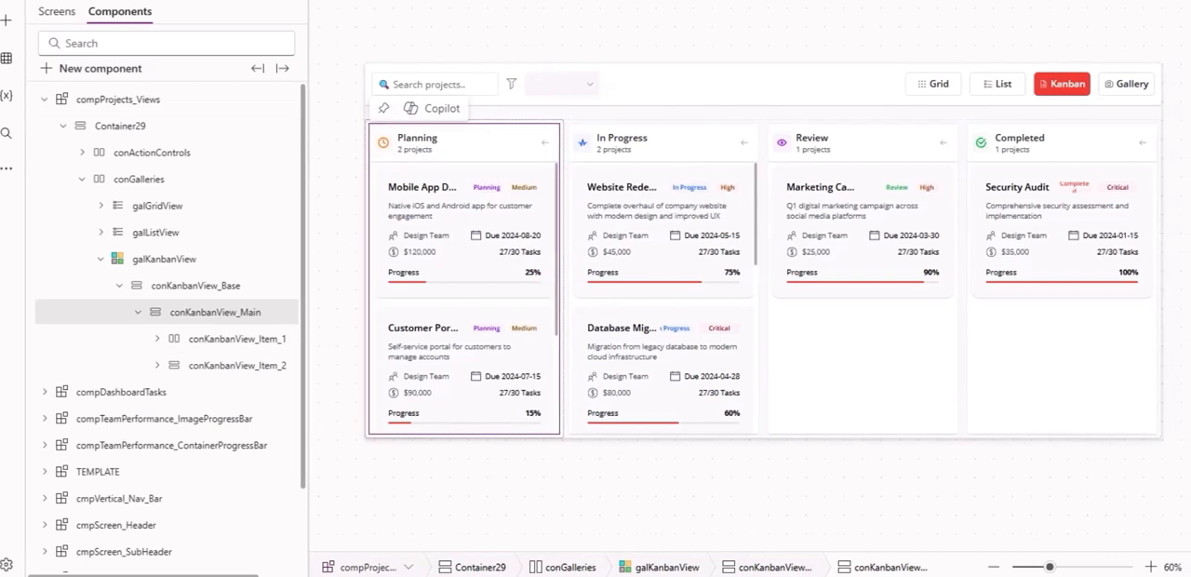
left_click(1160, 179)
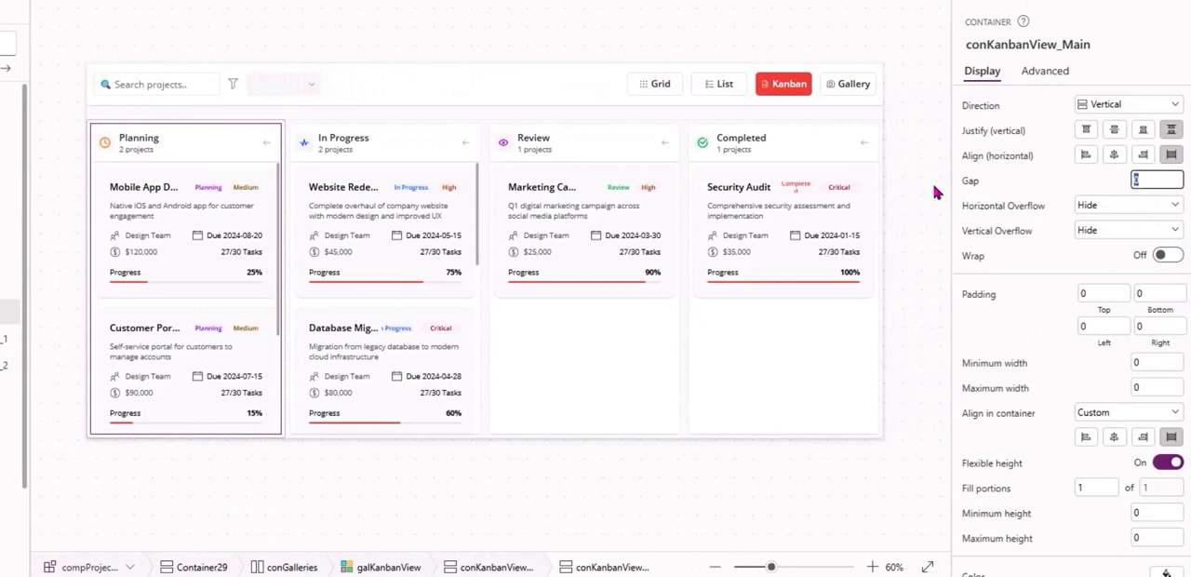
type("15")
key("Tab")
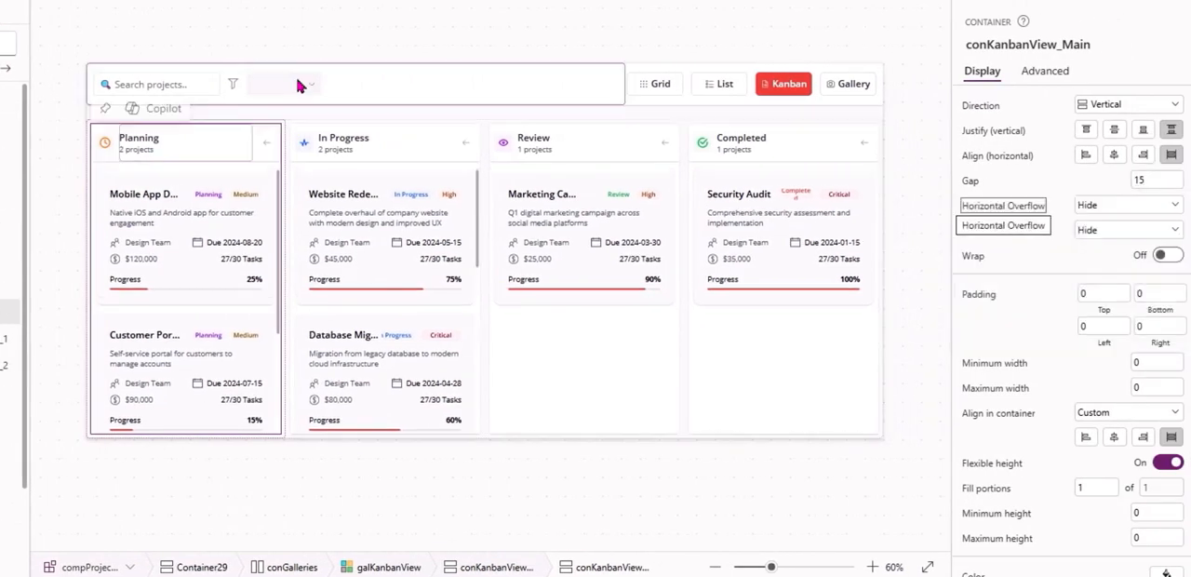
left_click(463, 9)
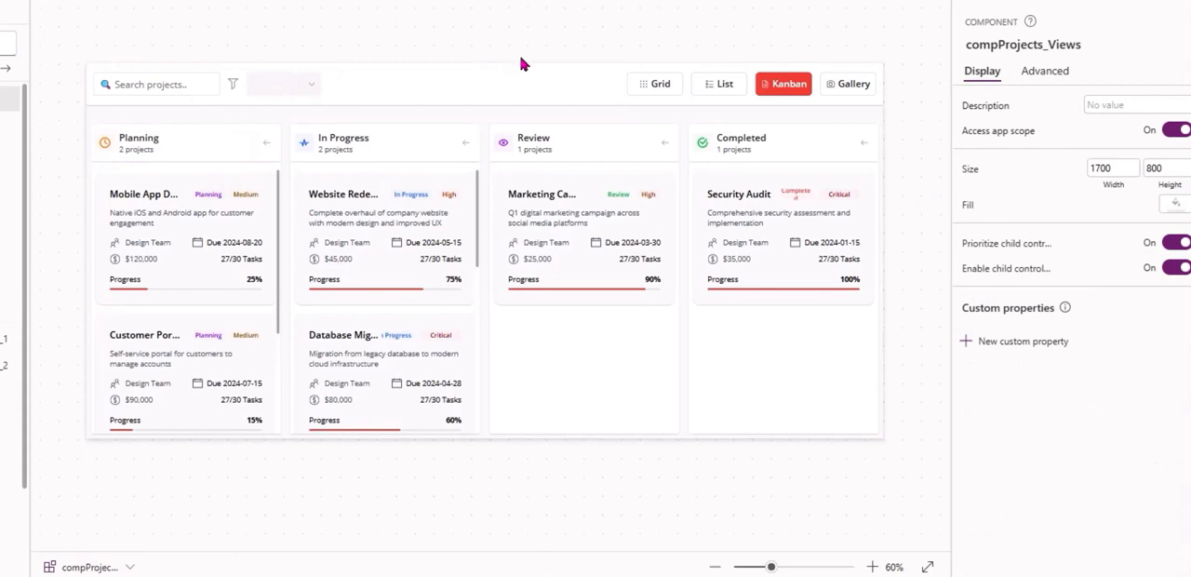
Set the RadiusBottomLeft property of conKanbanView_Main to fxDeviceMode.CardRadius.
left_click(784, 136)
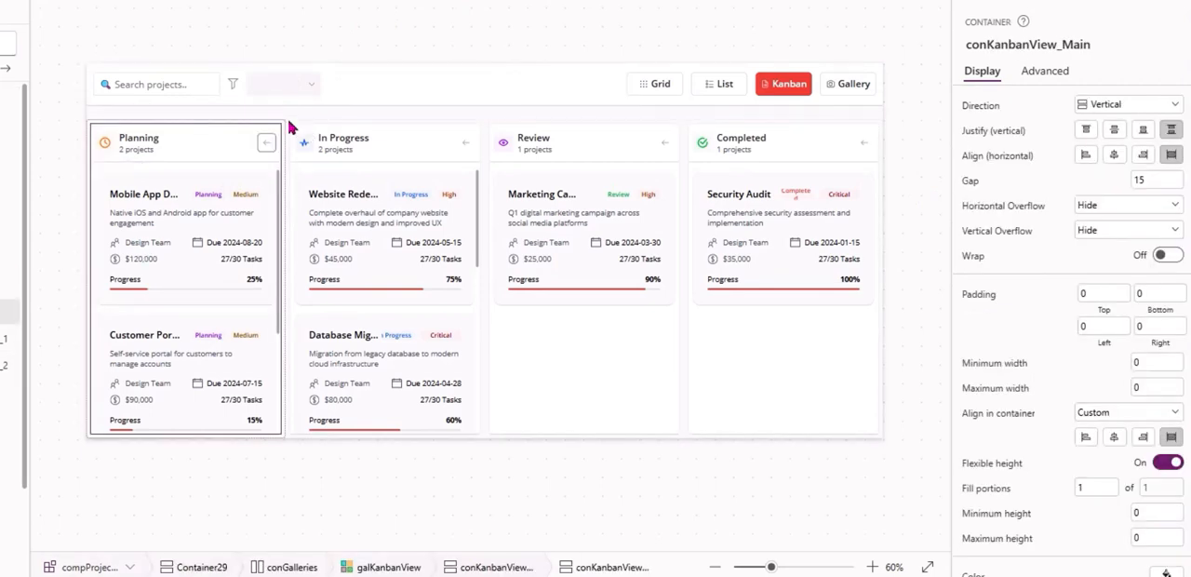
scroll(1070, 325, "down", 3)
scroll(1069, 125, "up", 3)
left_click(1045, 71)
left_click(1029, 109)
type("RAD")
left_click(1010, 206)
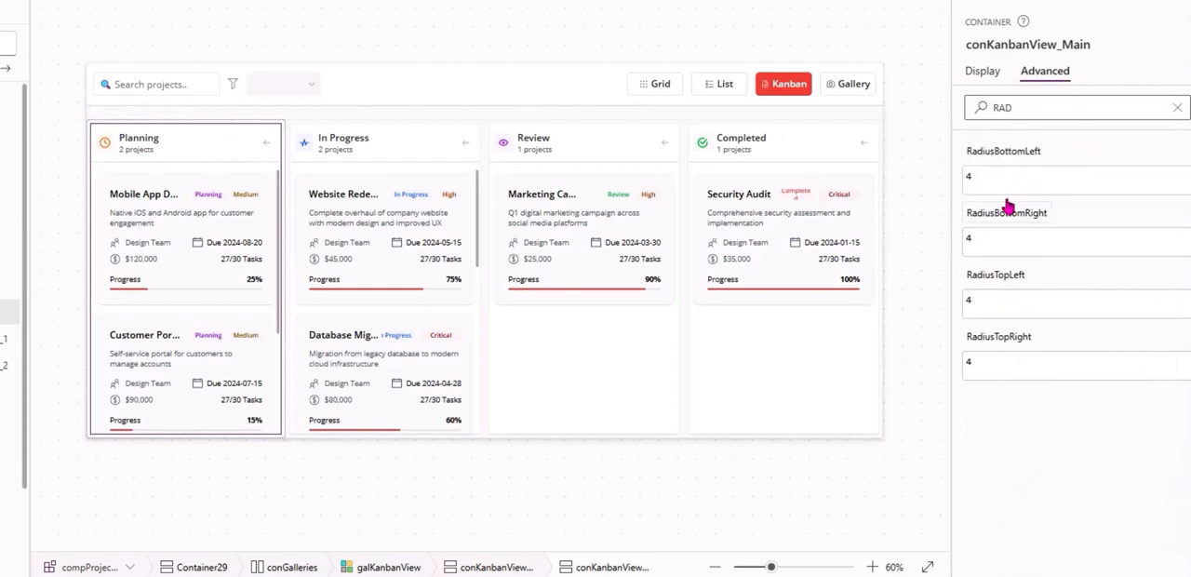
left_click(1015, 151)
key("ctrl+a")
type("F")
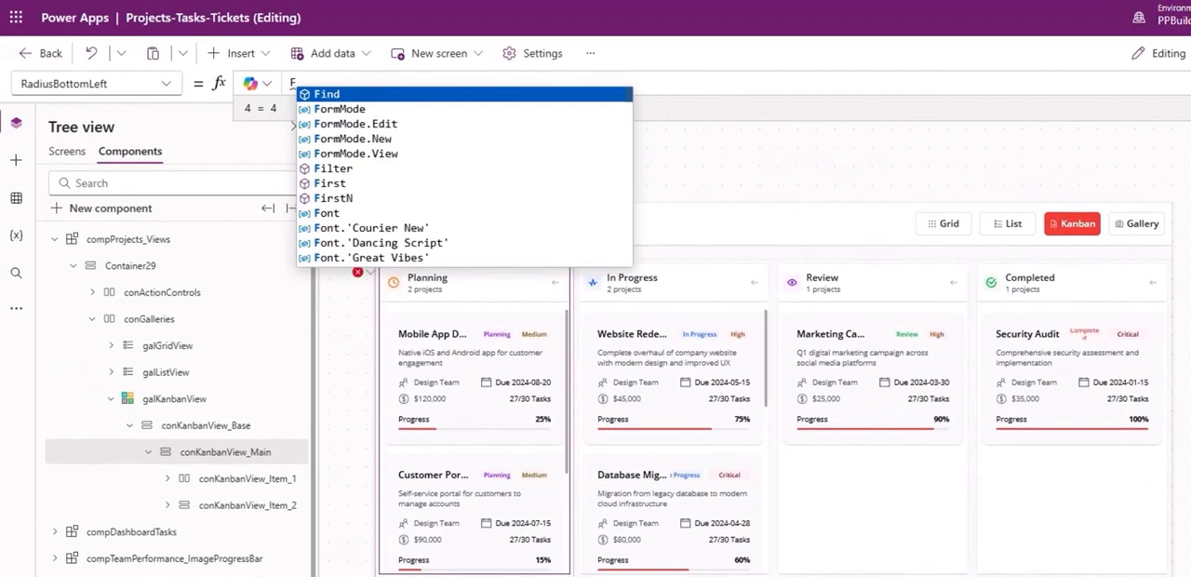
type("XDEV")
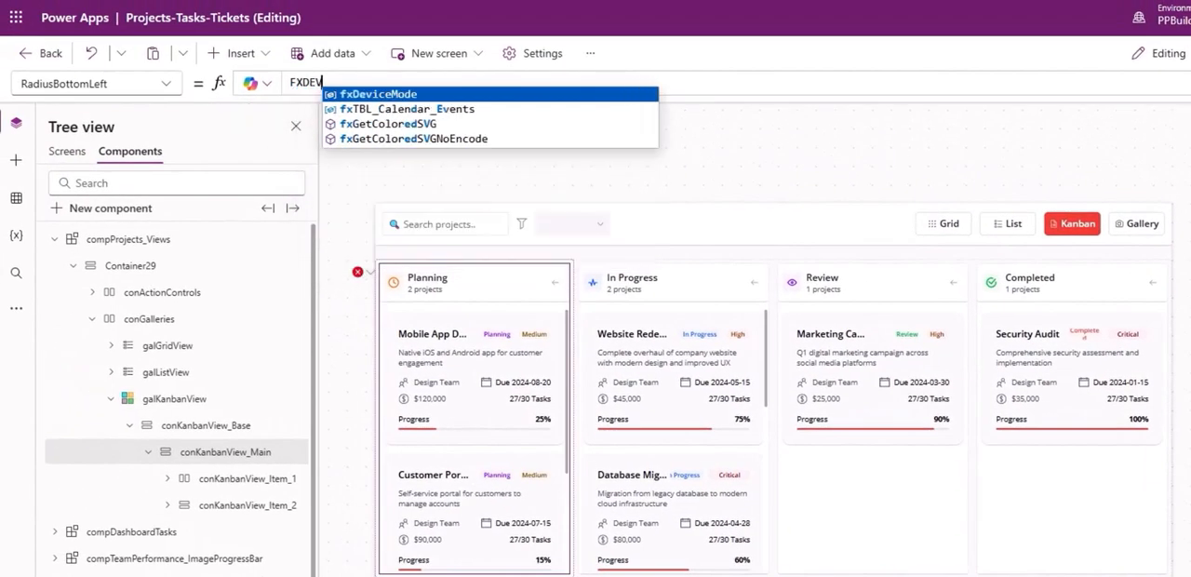
key("Tab")
type(".RADIUS")
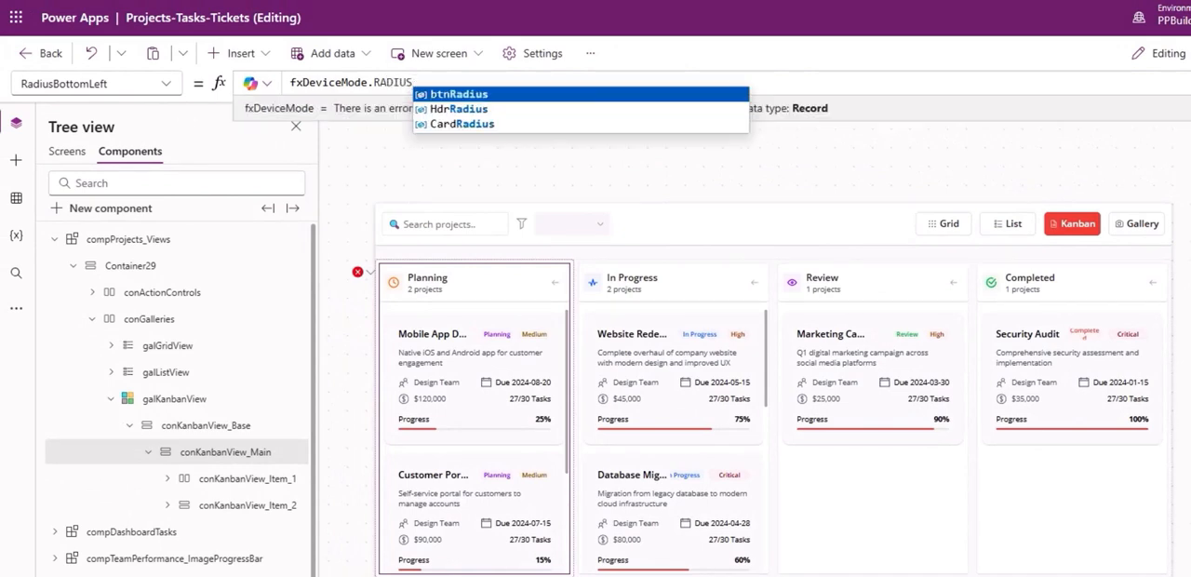
left_click(523, 112)
key("BackSpace")
key("BackSpace")
key("BackSpace")
key("BackSpace")
key("BackSpace")
key("BackSpace")
key("BackSpace")
key("BackSpace")
key("BackSpace")
type("CARD")
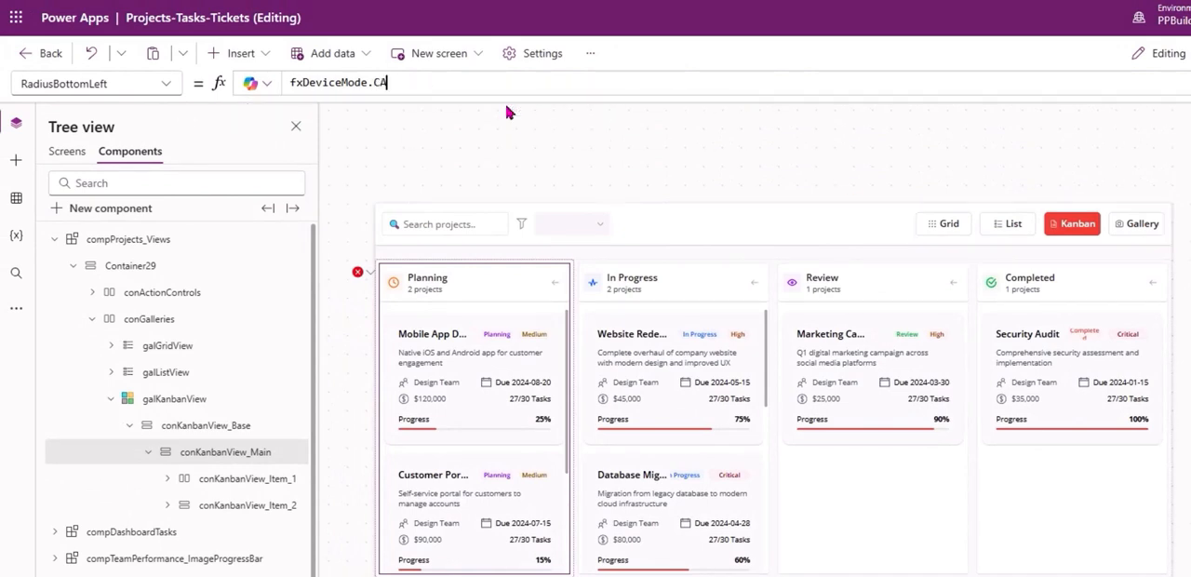
left_click(461, 109)
Set the other three corner radii of conKanbanView_Main, starting with RadiusBottomRight, to Self.RadiusBottomLeft.
left_click(126, 80)
key("Down")
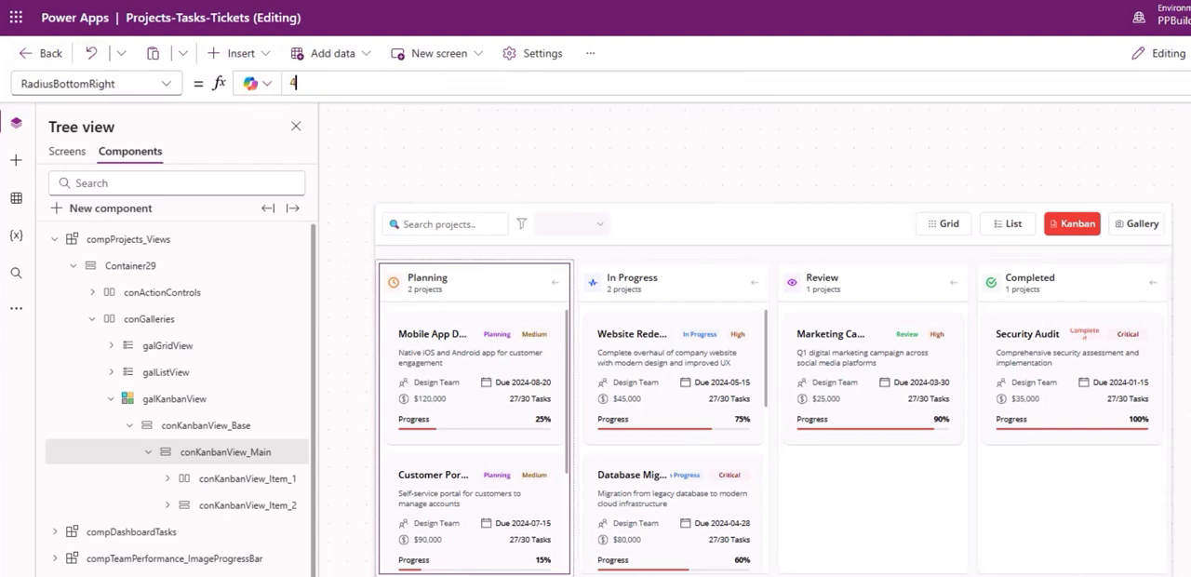
double_click(292, 83)
type("sEFL")
key("ctrl+a")
type("s")
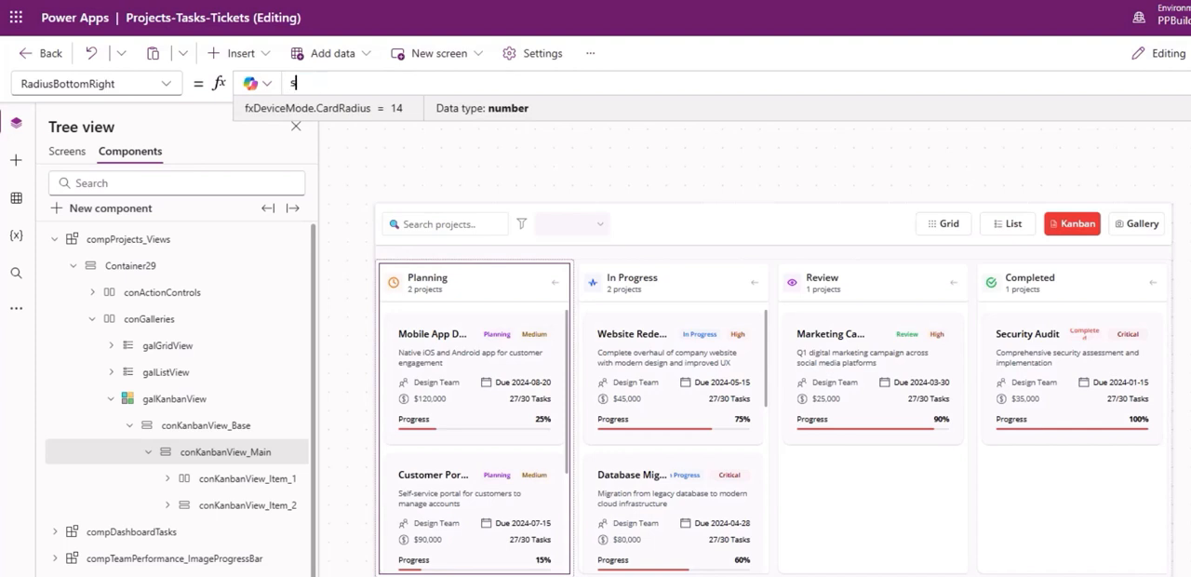
key("BackSpace")
key("BackSpace")
key("BackSpace")
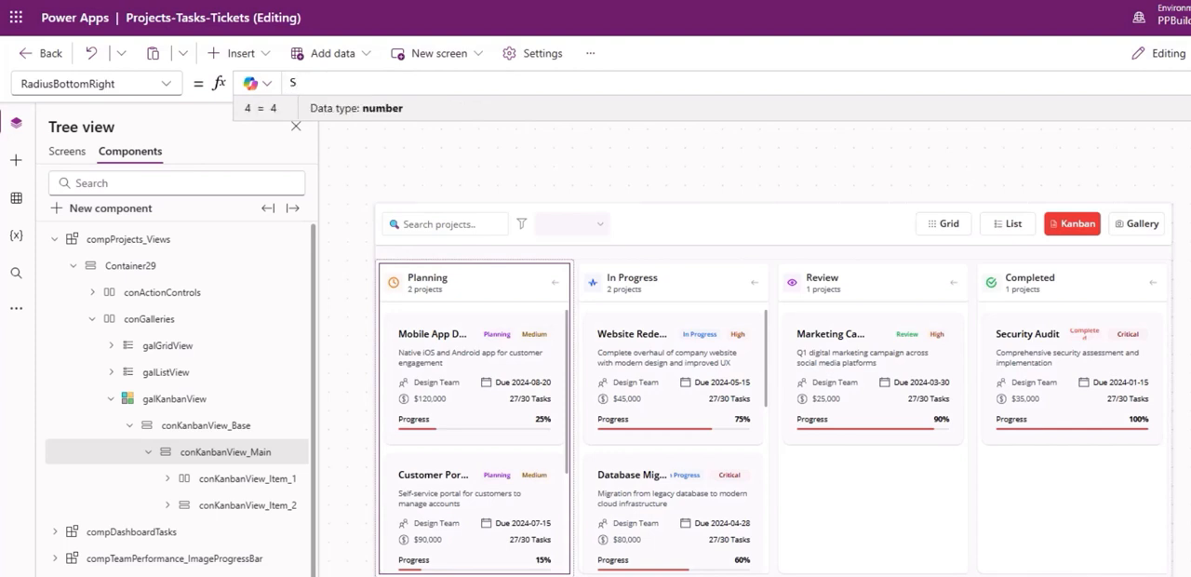
type(".RadiusBottomLeft")
key("ctrl+a")
key("ctrl+c")
key("Tab")
key("ctrl+v")
key("Tab")
key("ctrl+v")
key("Tab")
Examine the child containers of conMainItemsContainer_2 to find the one holding the project card's budget and task count.
scroll(463, 388, "up", 2)
left_click(435, 402)
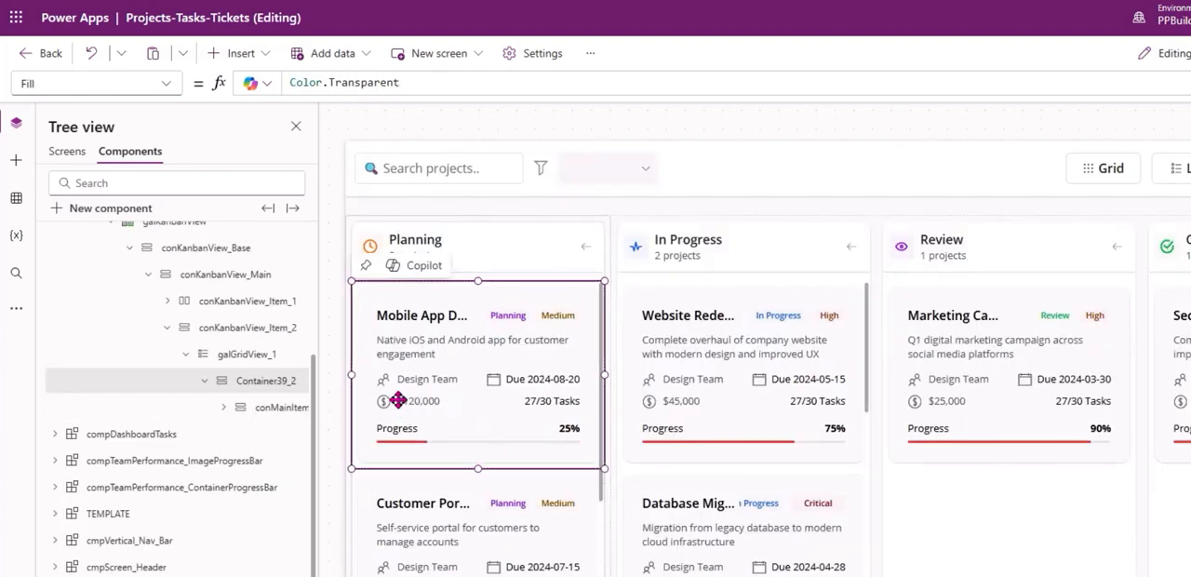
scroll(823, 512, "down", 2)
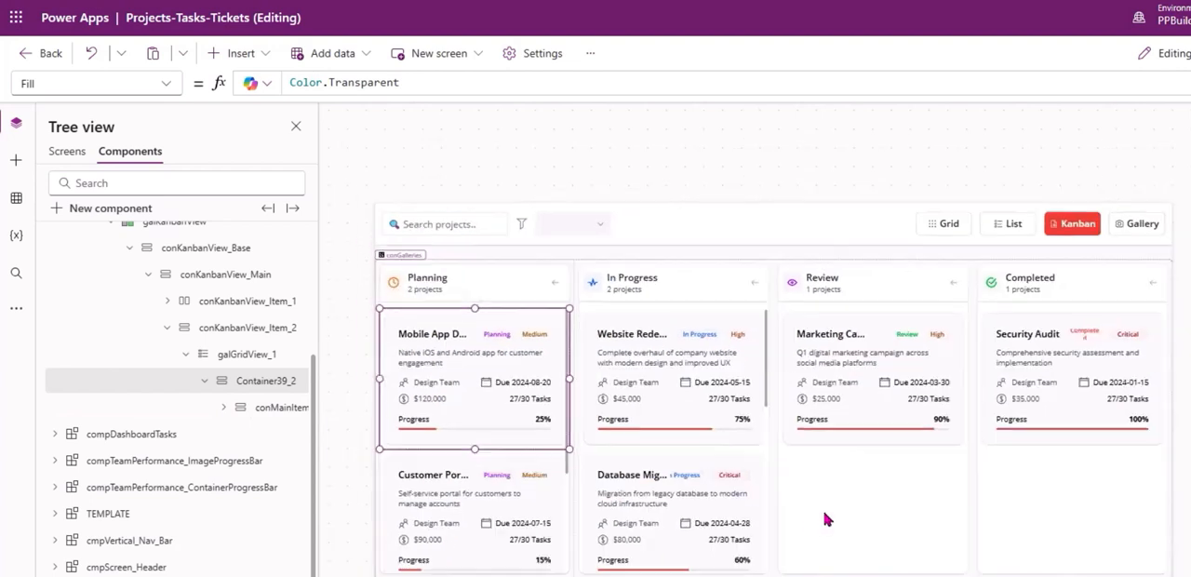
left_click(224, 408)
left_click(271, 460)
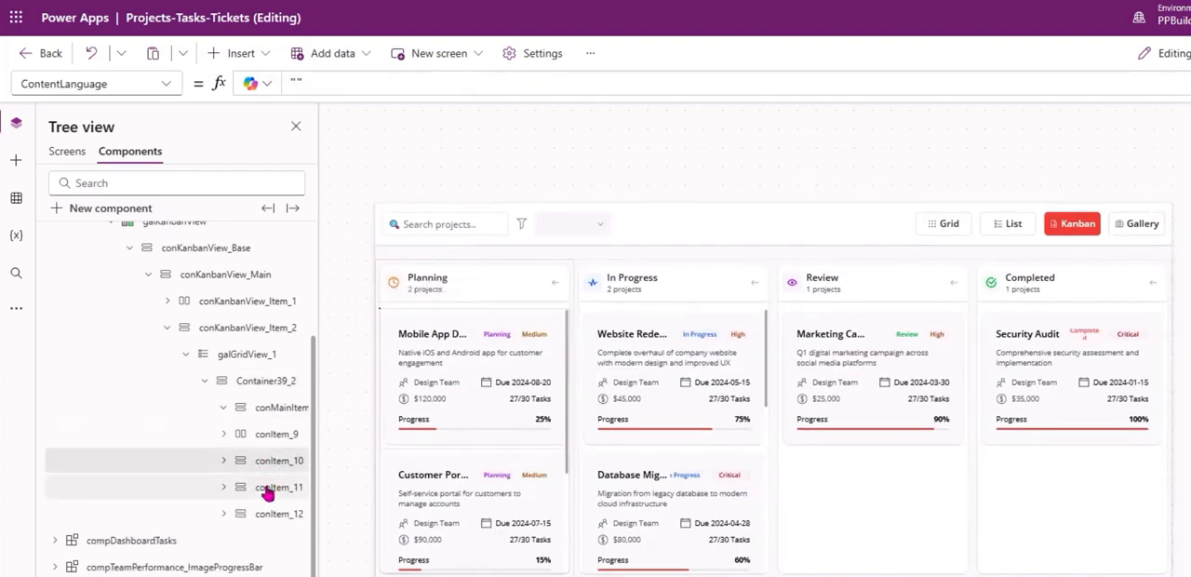
left_click(267, 488)
scroll(269, 482, "right", 2)
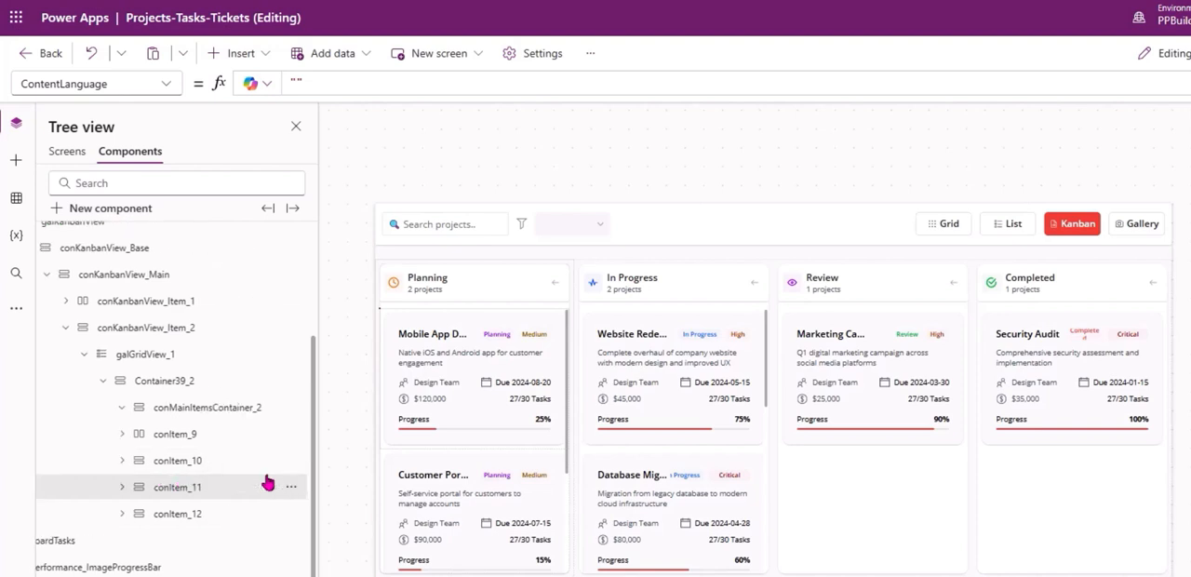
left_click(179, 459)
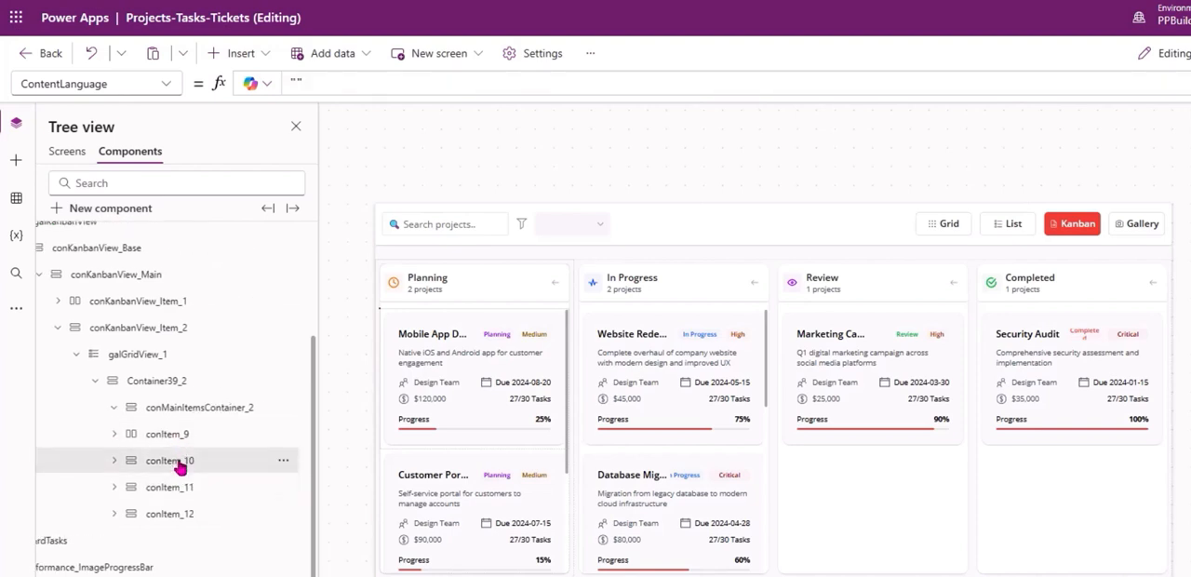
left_click(114, 434)
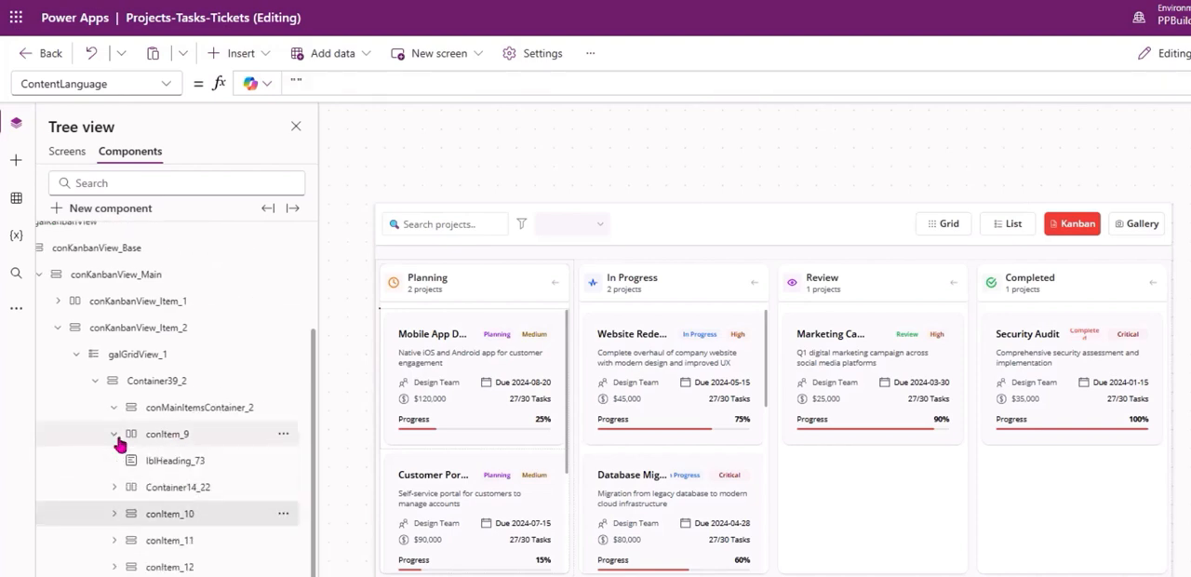
left_click(151, 463)
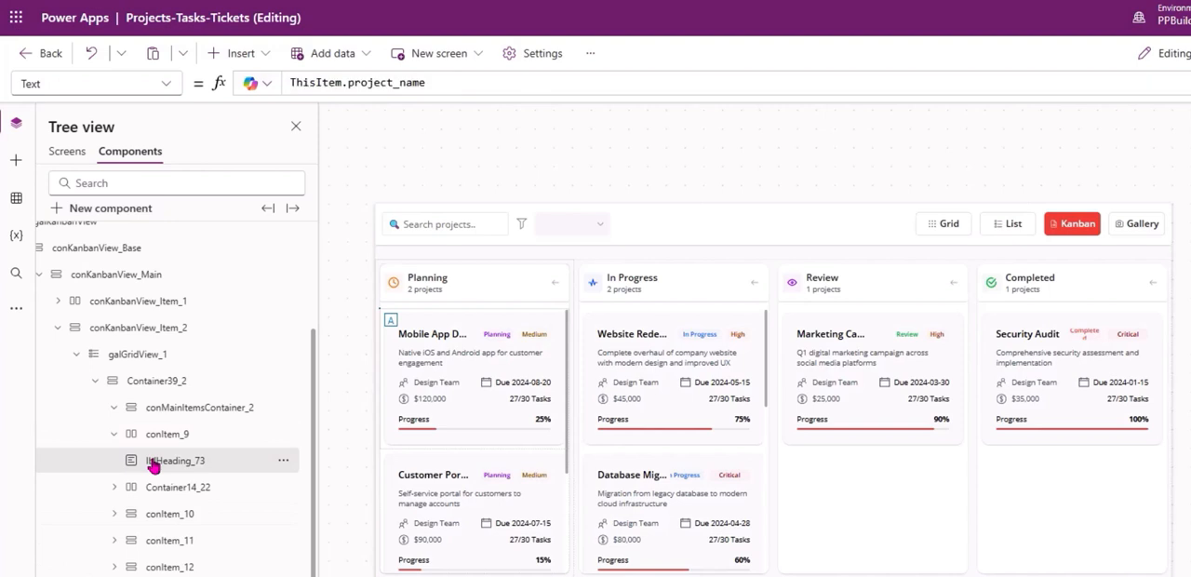
left_click(186, 499)
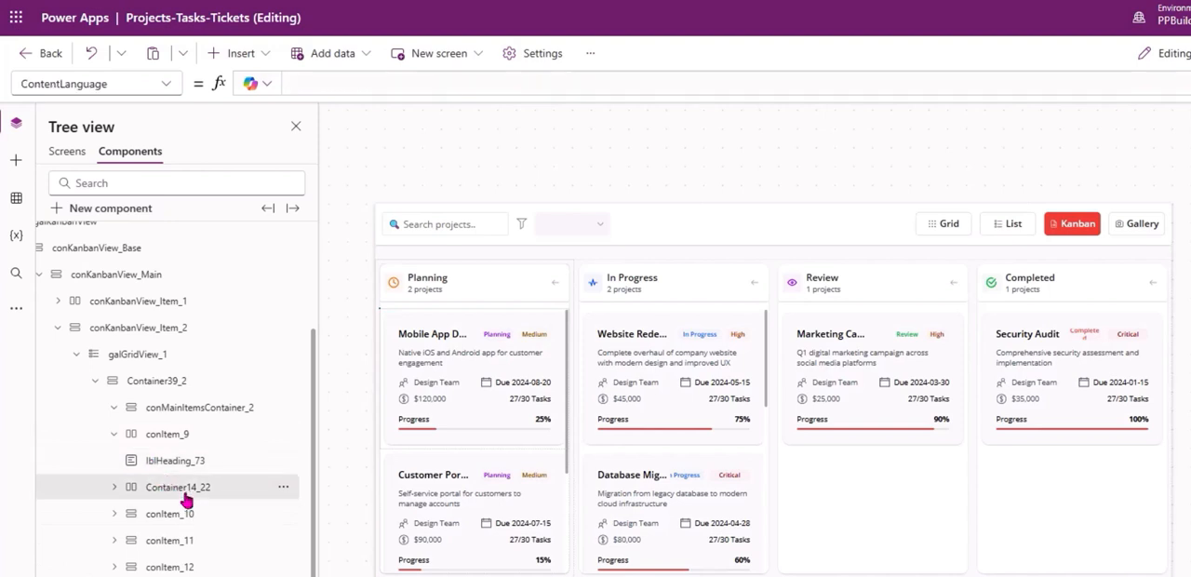
left_click(115, 435)
left_click(188, 465)
left_click(186, 487)
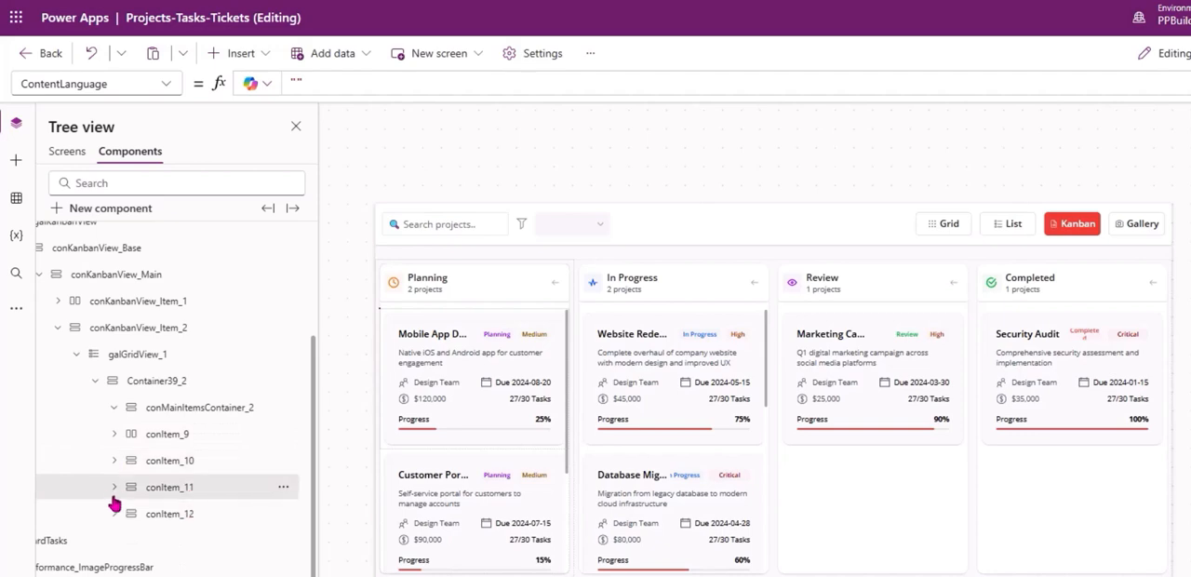
Expand conItem_11 and turn off Visible for Container42_5, the budget and task count row of the project cards.
left_click(115, 488)
left_click(200, 515)
left_click(182, 540)
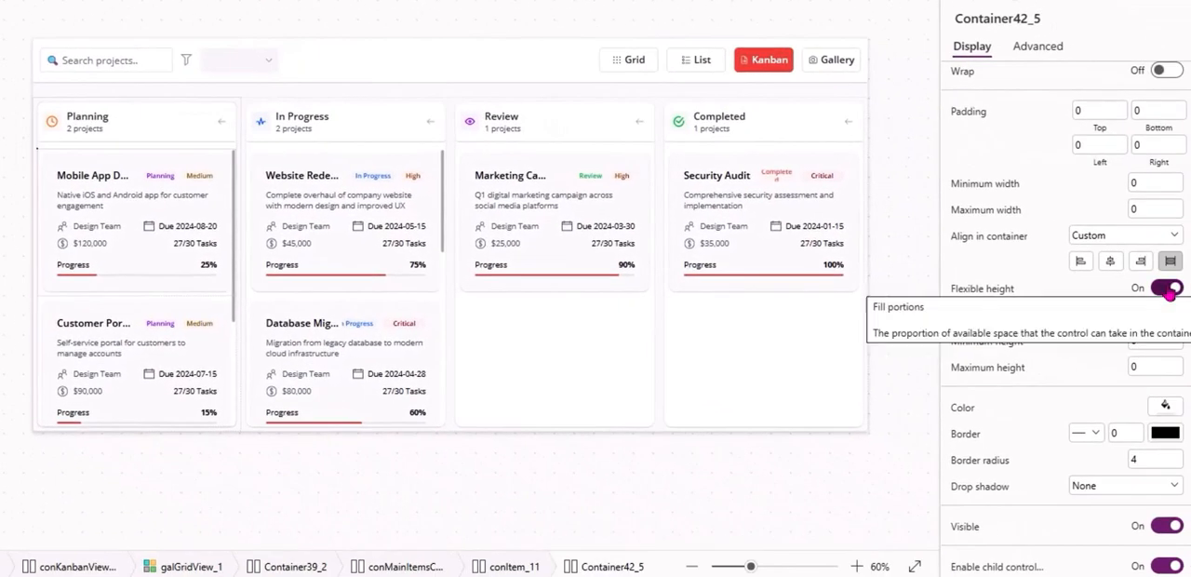
left_click(1170, 528)
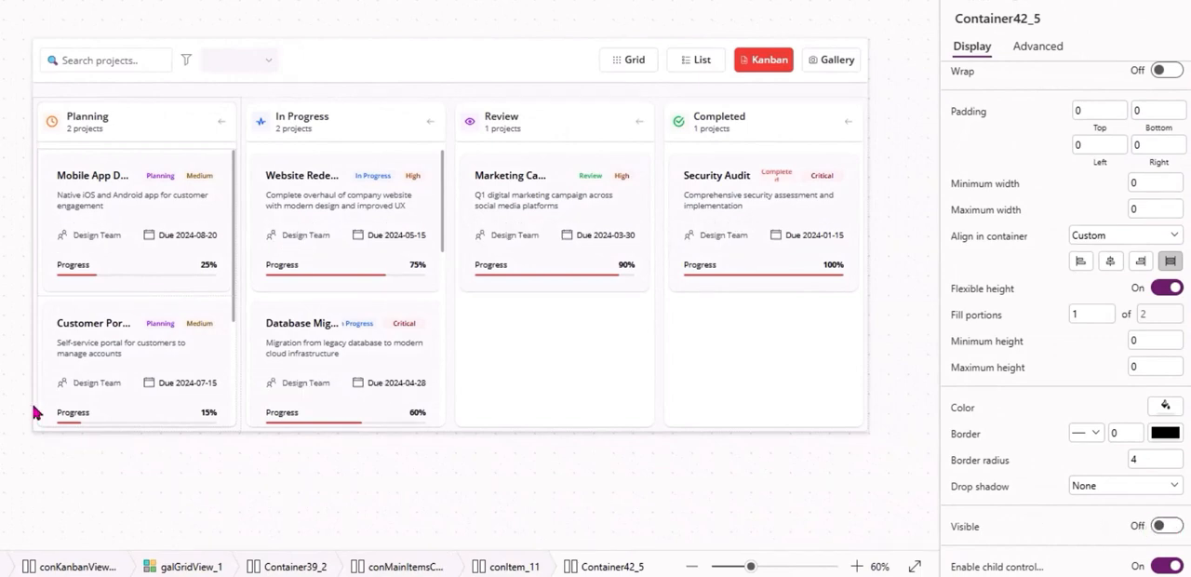
Set the drop shadow of conMainItemsContainer_2, the project card container, to Semilight after trying other shadow options.
left_click(26, 450)
left_click(164, 408)
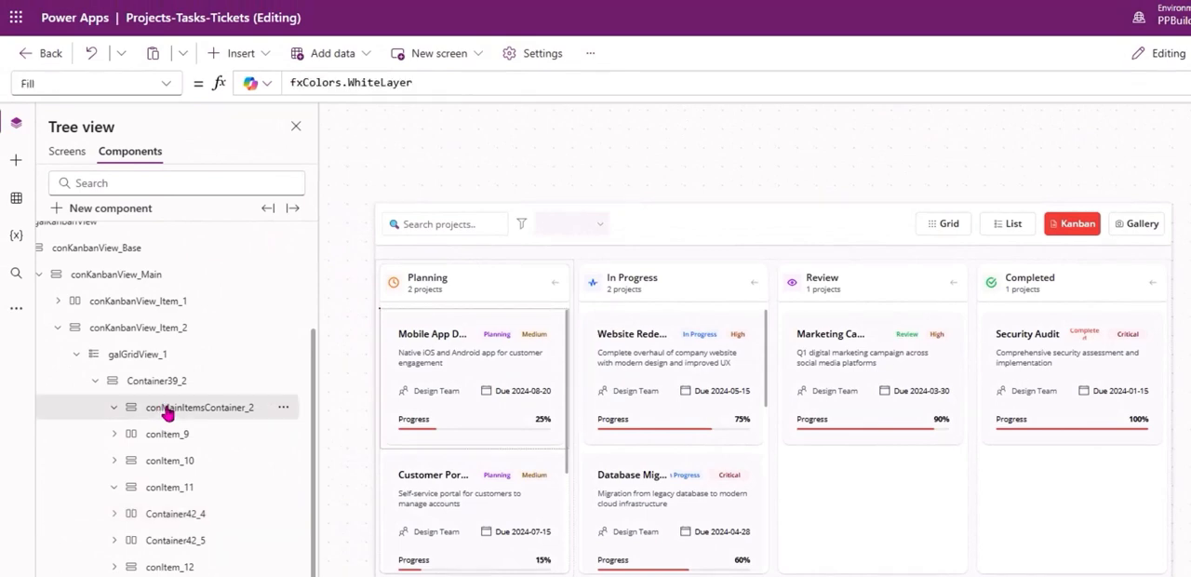
left_click(169, 385)
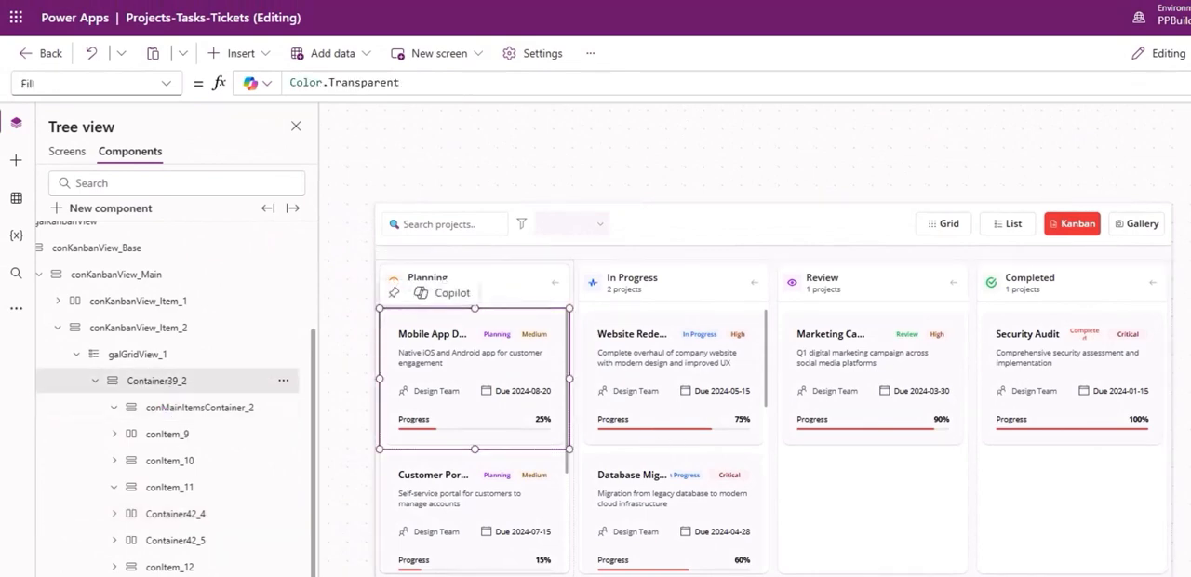
left_click(186, 407)
left_click(1114, 485)
left_click(1092, 346)
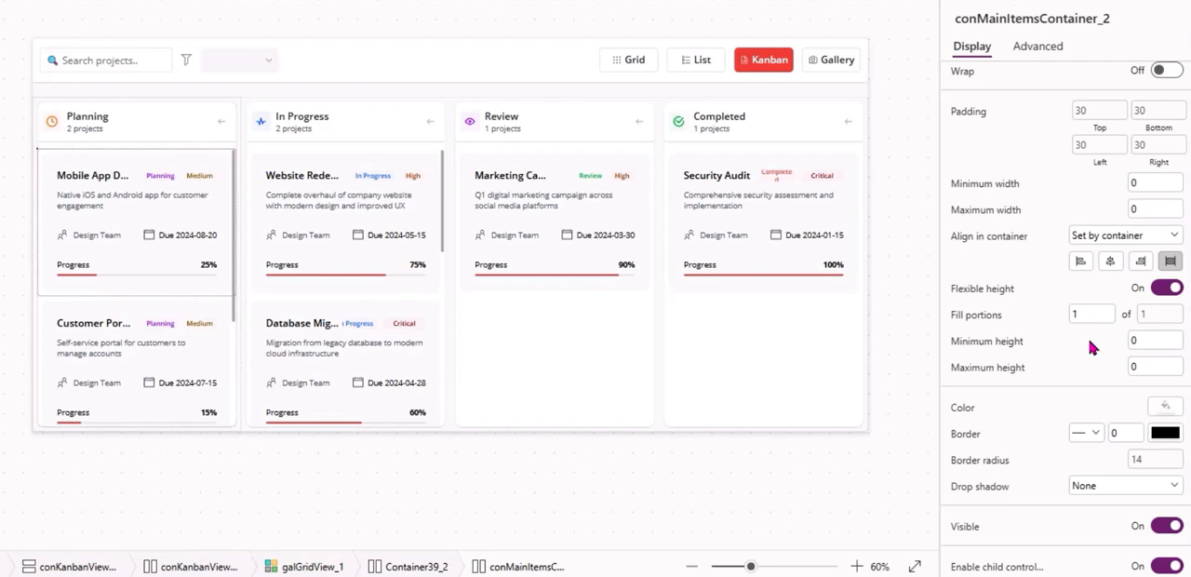
left_click(1084, 489)
left_click(1090, 369)
left_click(1105, 484)
left_click(1104, 500)
left_click(1104, 493)
left_click(1090, 385)
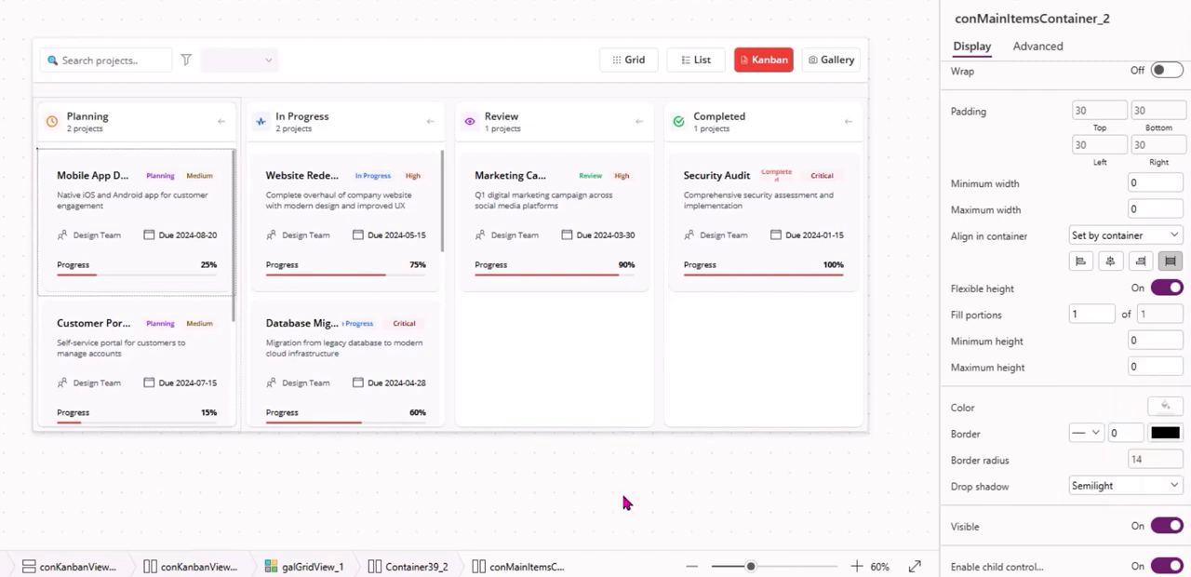
left_click(133, 529)
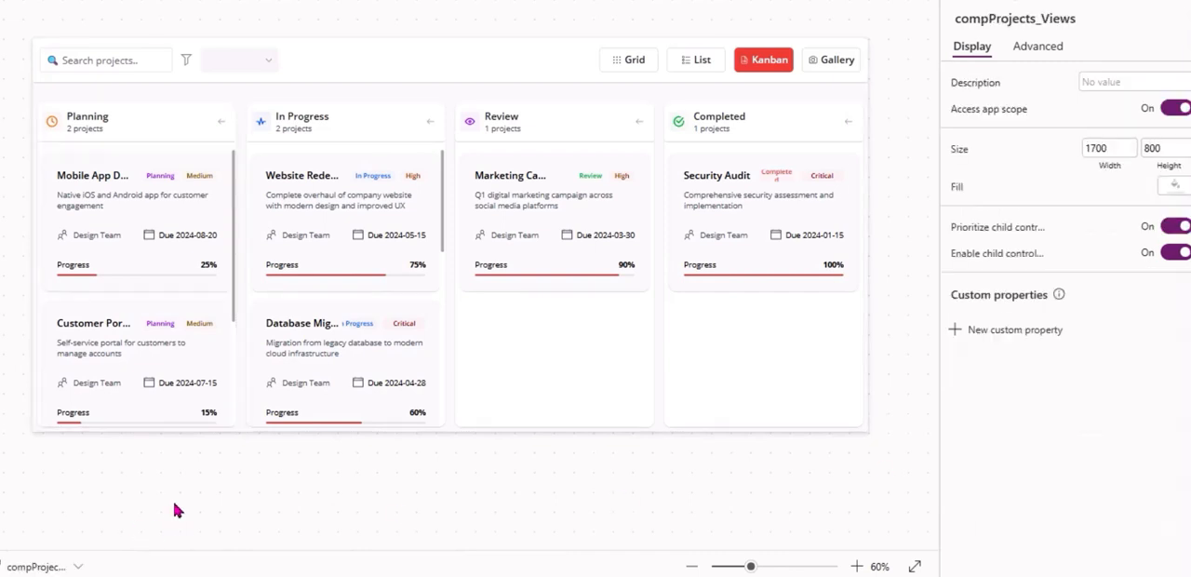
Turn off Show scrollbar for galGridView_1, the project cards gallery inside the Kanban columns.
left_click(226, 394)
scroll(1016, 443, "down", 3)
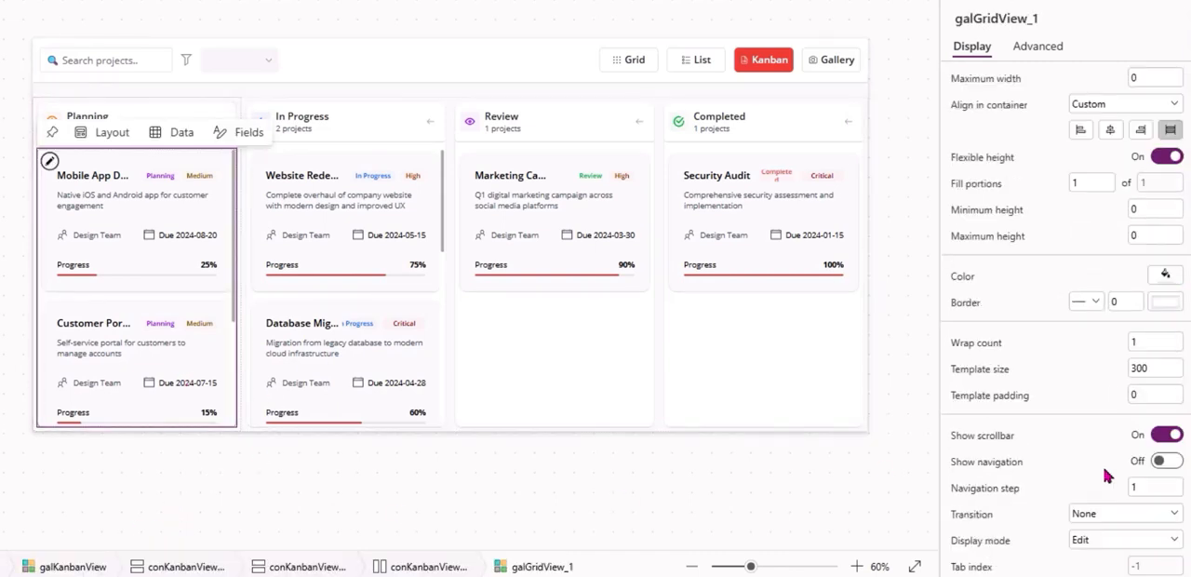
left_click(1166, 435)
left_click(77, 485)
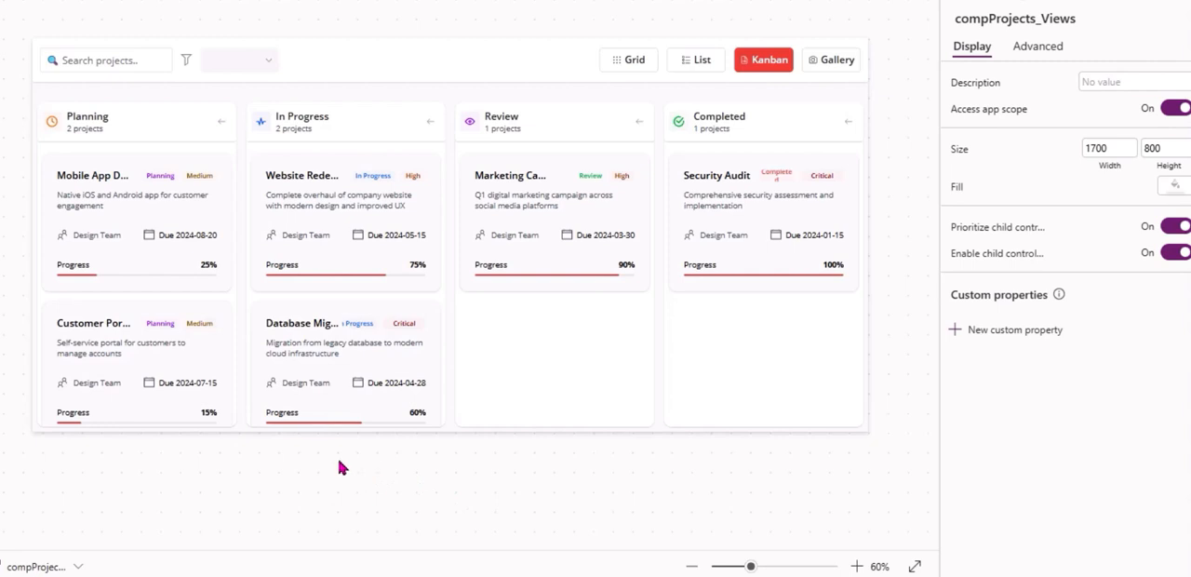
Increase the padding of Container39_2 around the project cards on all sides, trying 20 before a slightly smaller value.
left_click(346, 417)
left_click(156, 403)
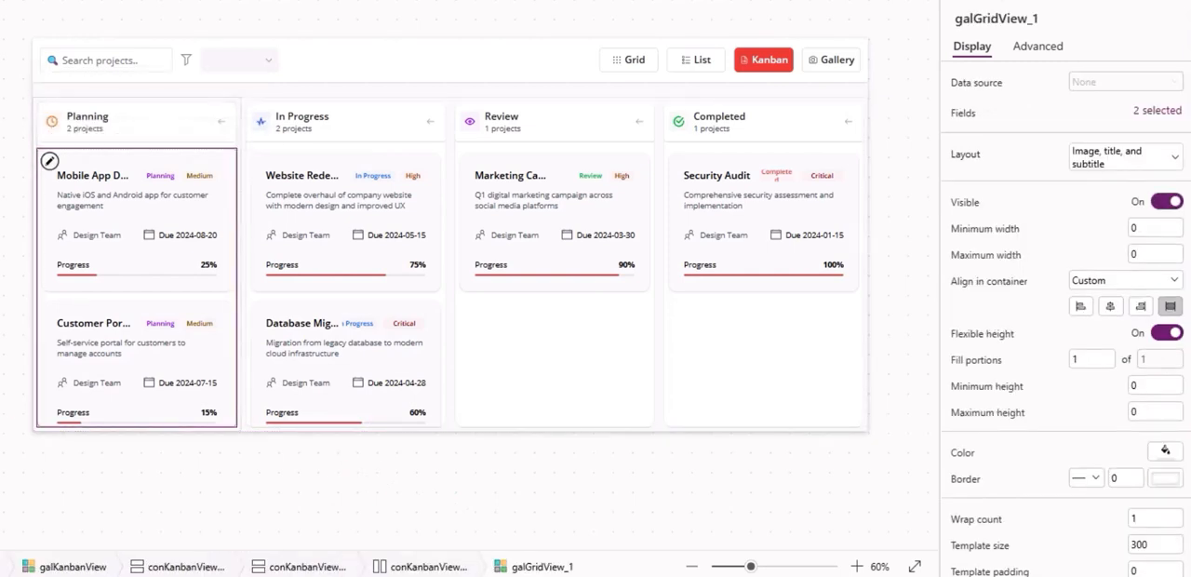
left_click(137, 223)
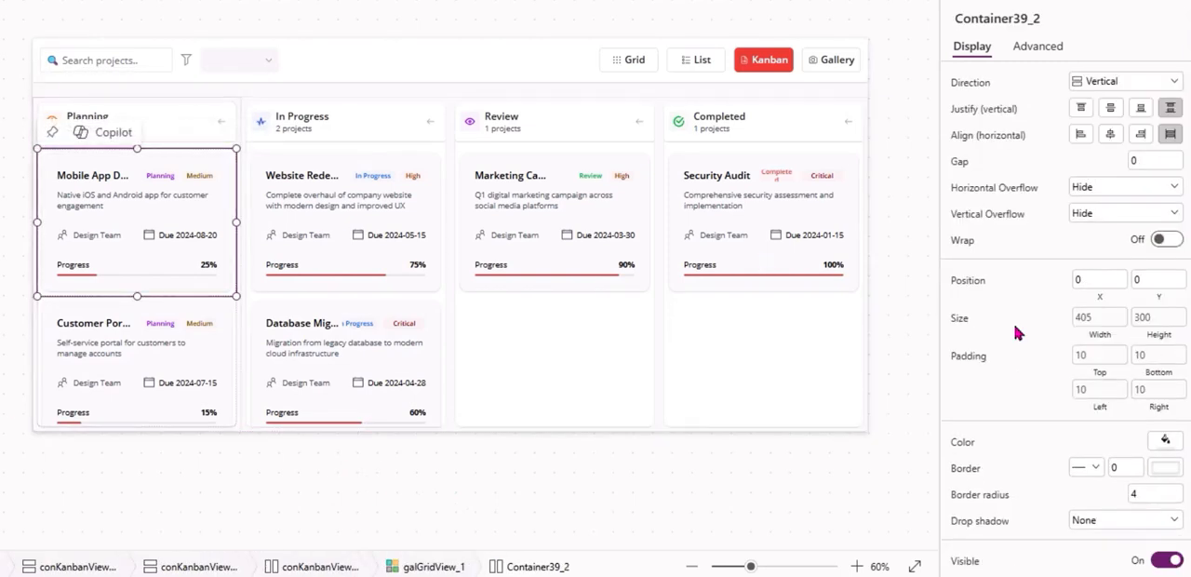
left_click(136, 223)
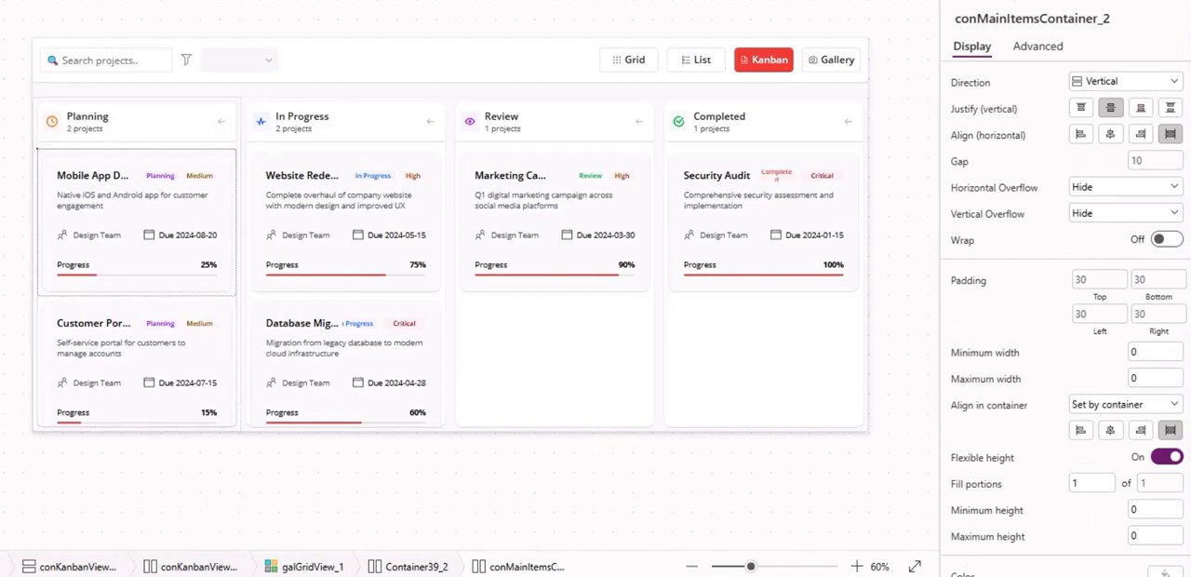
key("Down")
key("Up")
key("Up")
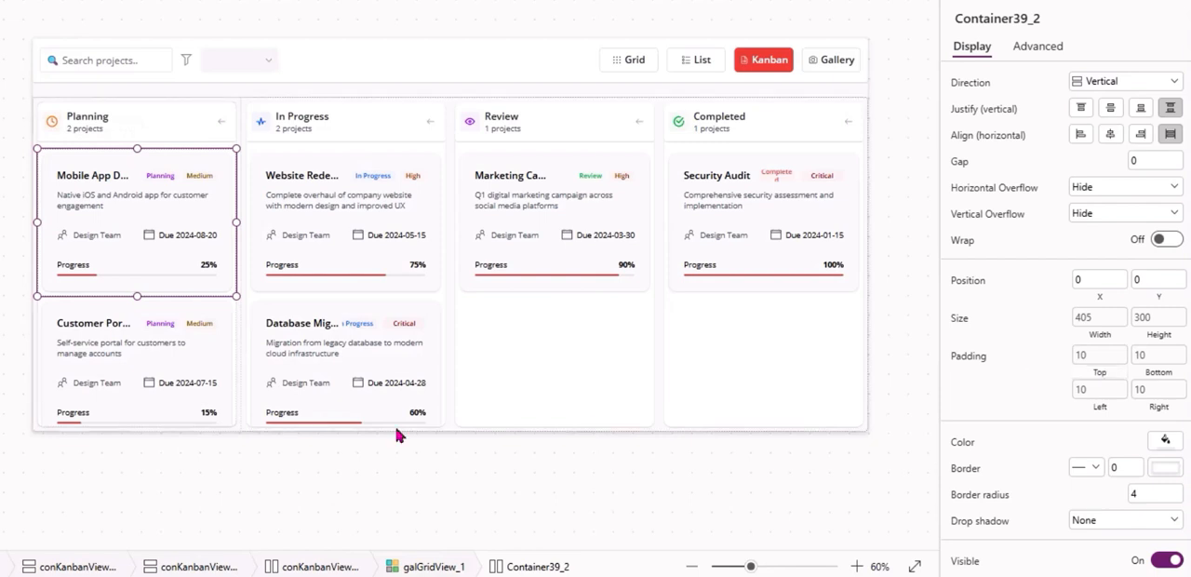
key("ctrl+z")
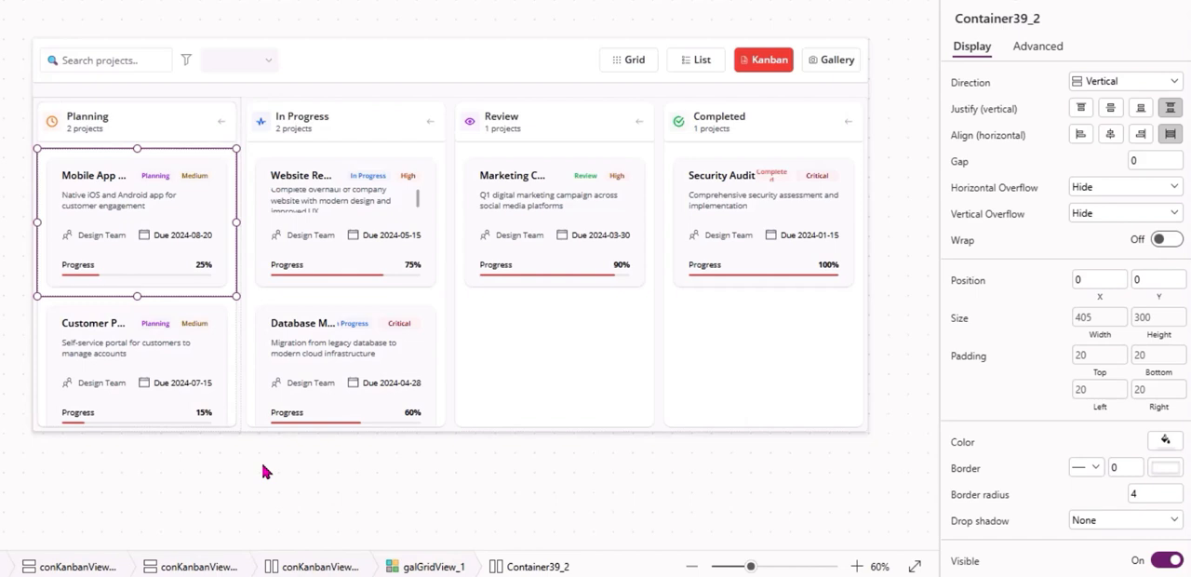
key("ctrl+z")
left_click(263, 471)
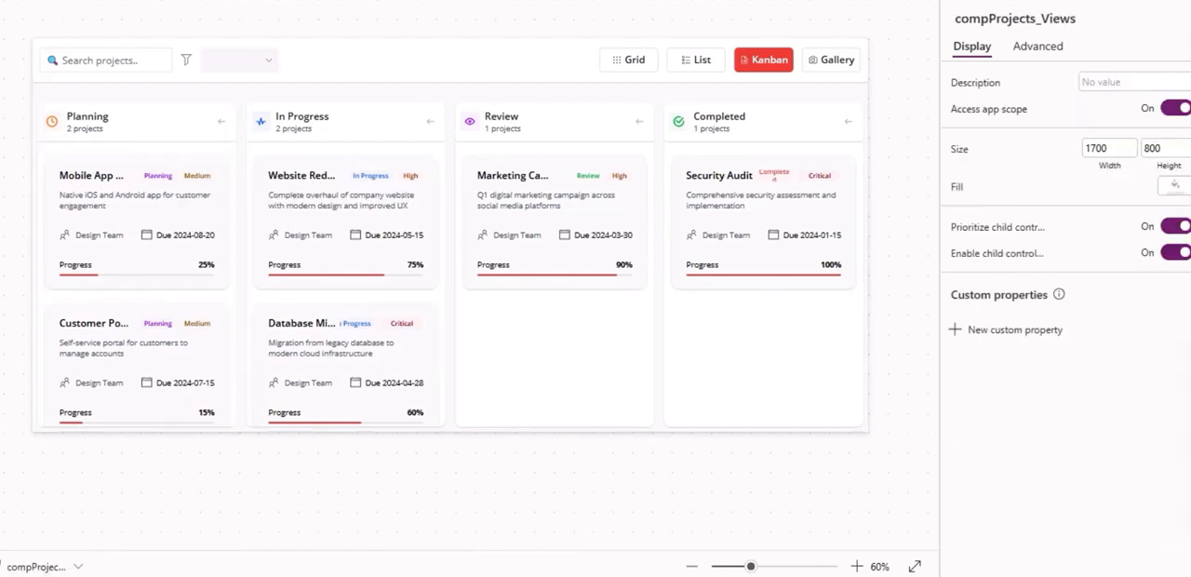
Check that the In Progress and Planning columns scroll, and copy the name of the cards gallery galGridView_1.
scroll(372, 307, "down", 2)
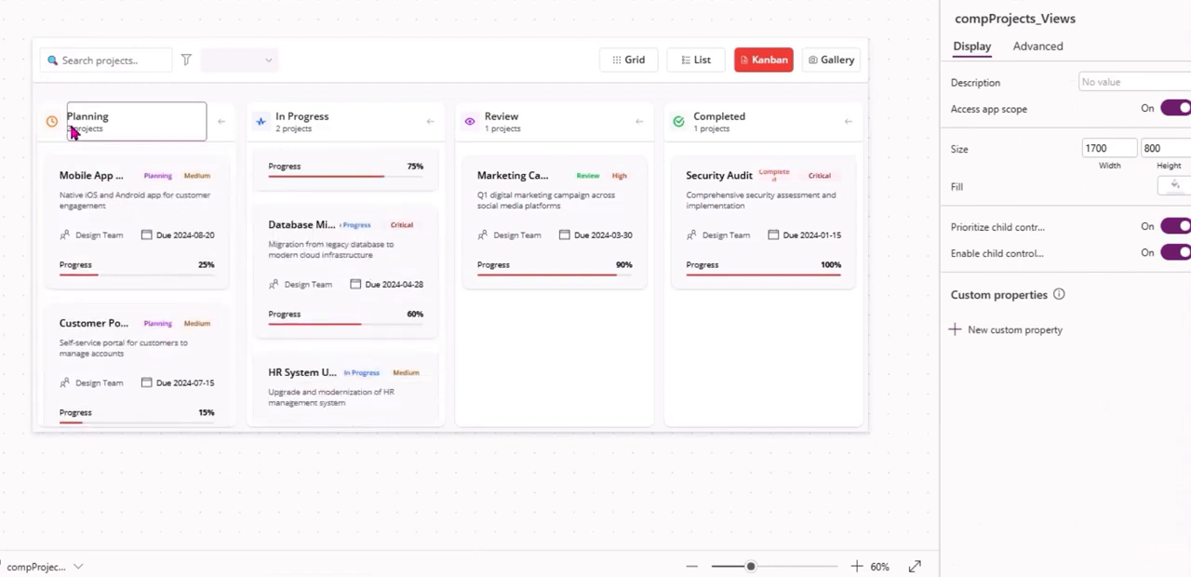
scroll(154, 391, "down", 3)
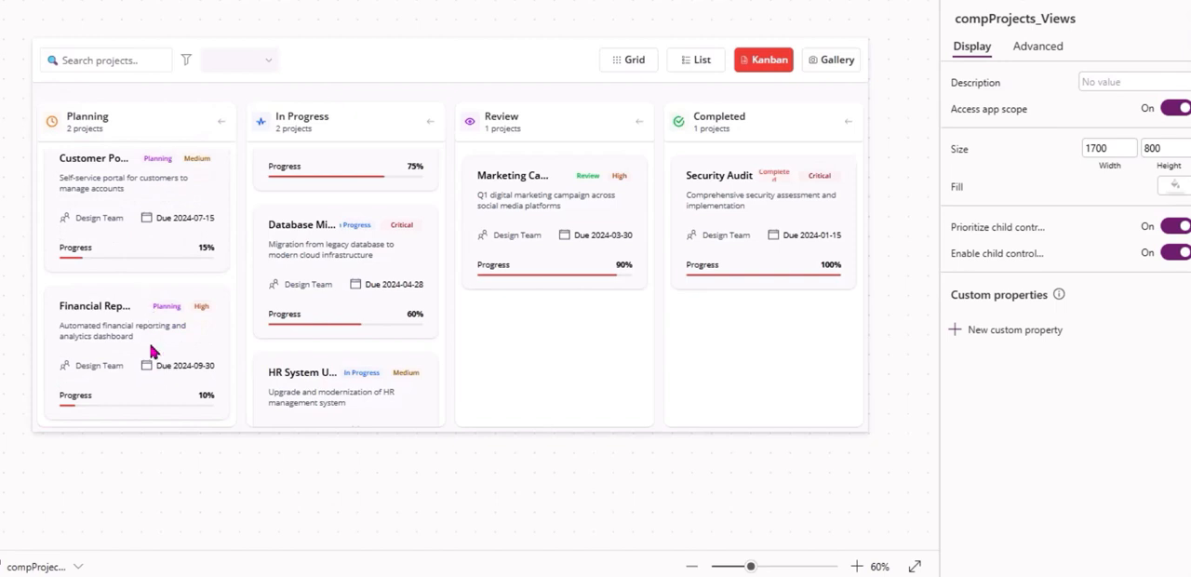
scroll(142, 303, "up", 3)
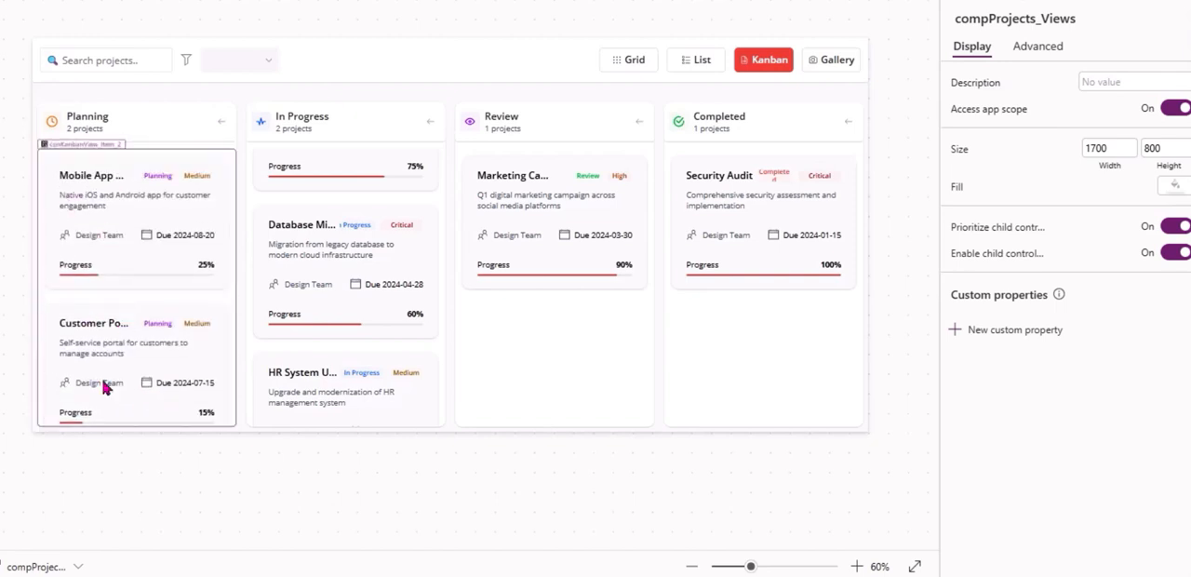
left_click(100, 335)
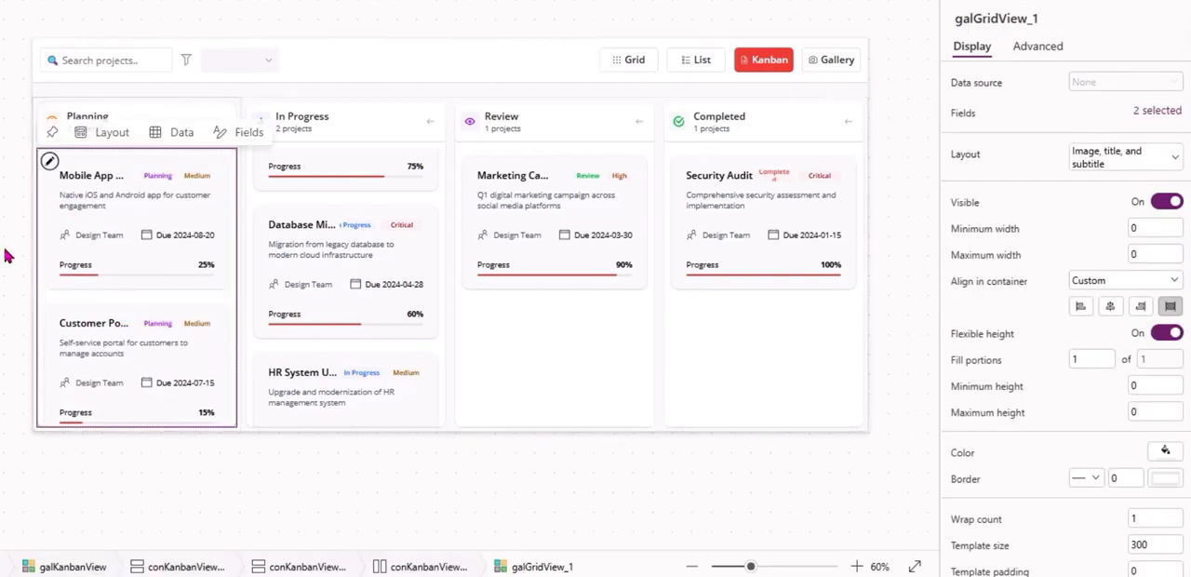
left_click(1048, 18)
key("ctrl+c")
left_click(904, 98)
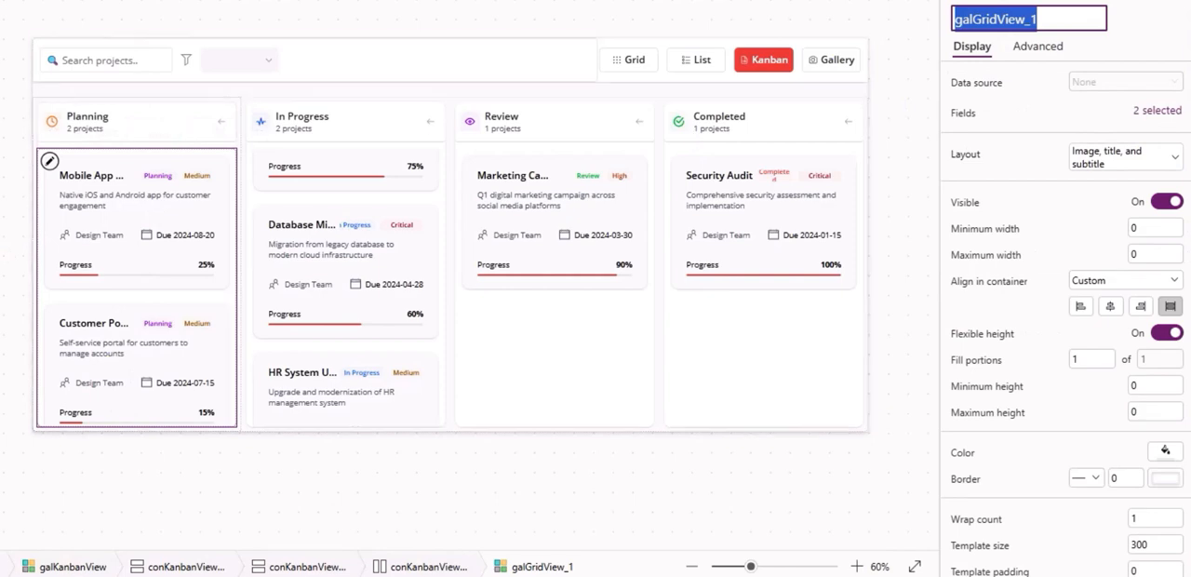
Change the Text formula of TextCanvas4_1, the project count in the column header, to galGridView_1.AllItemsCount & " projects".
scroll(100, 128, "up", 2)
left_click(33, 99)
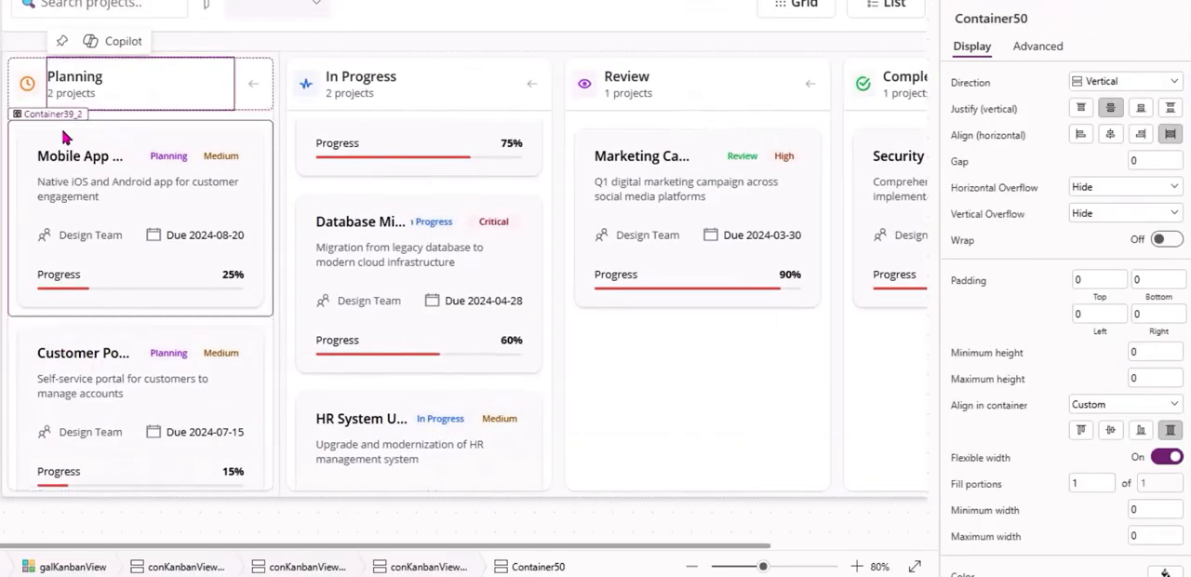
left_click(106, 99)
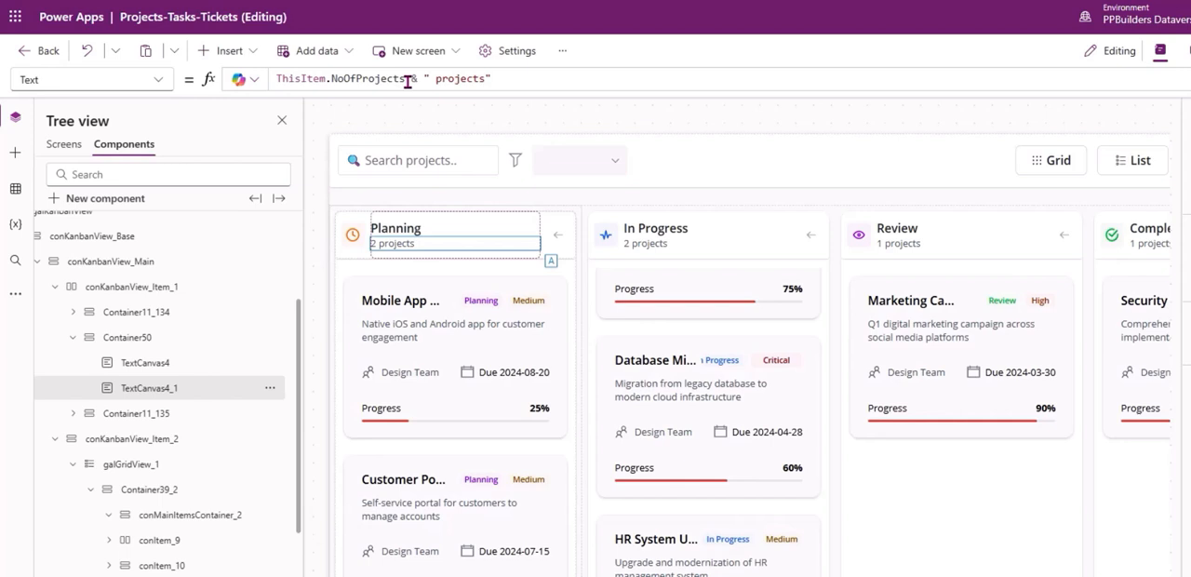
double_click(373, 78)
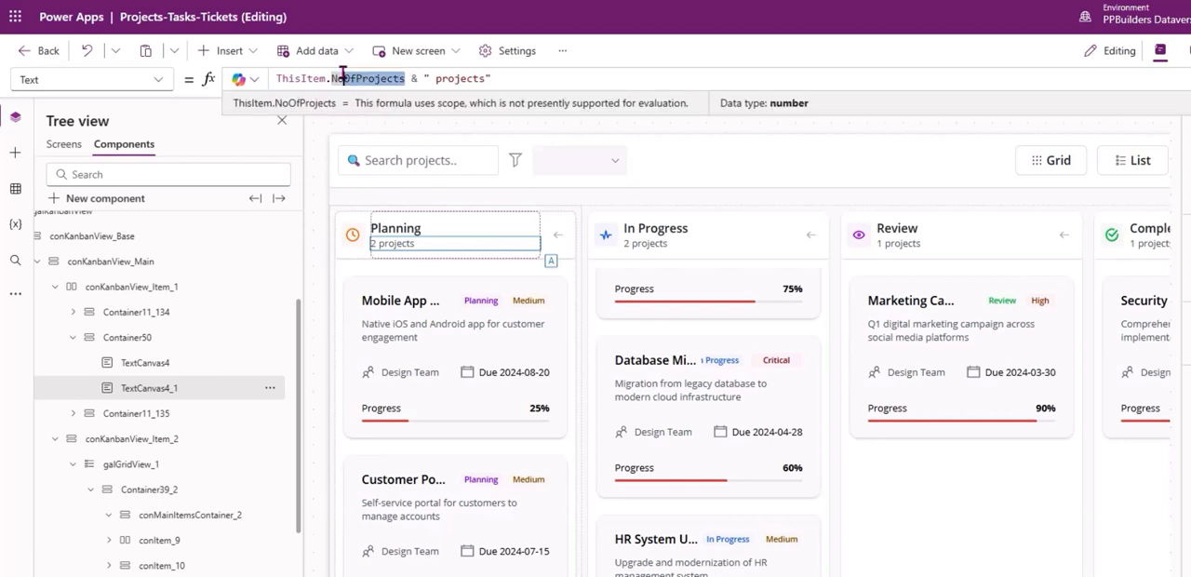
key("shift+Home")
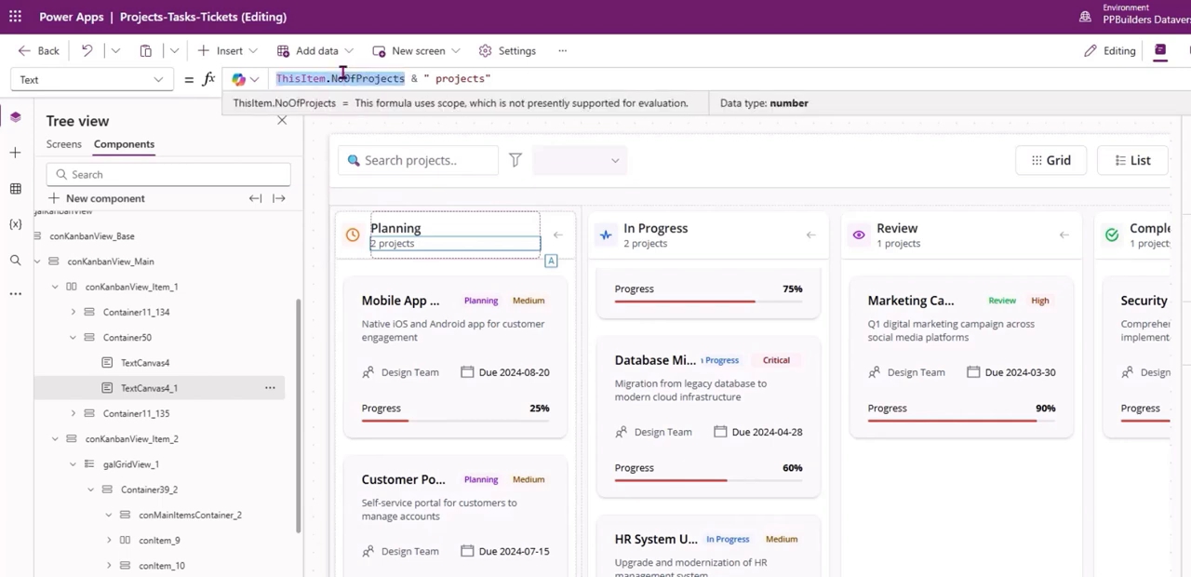
key("ctrl+v")
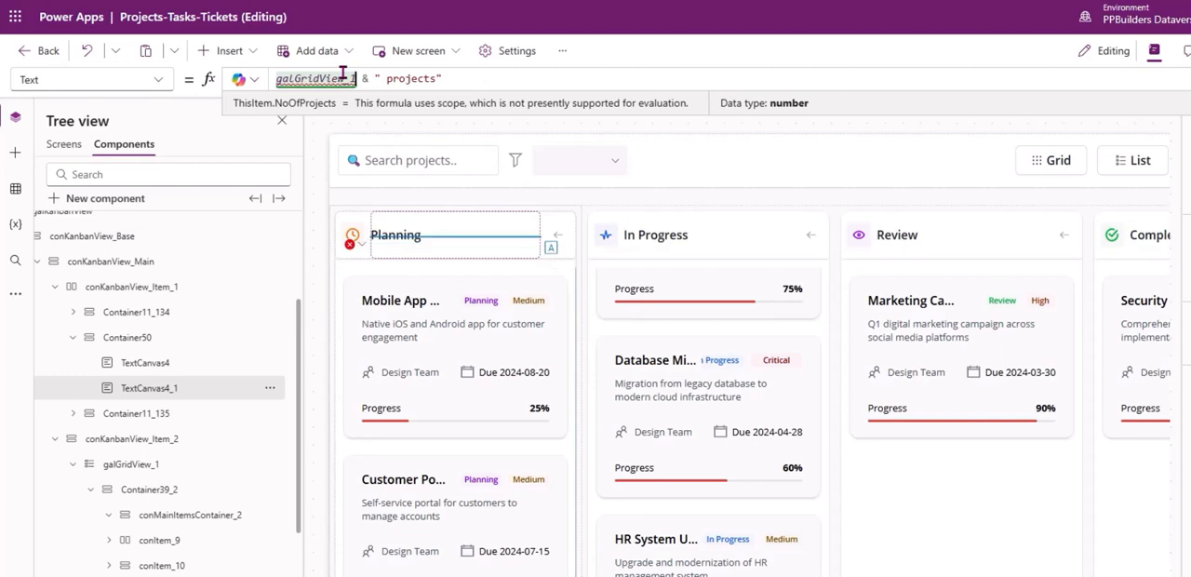
type(".a")
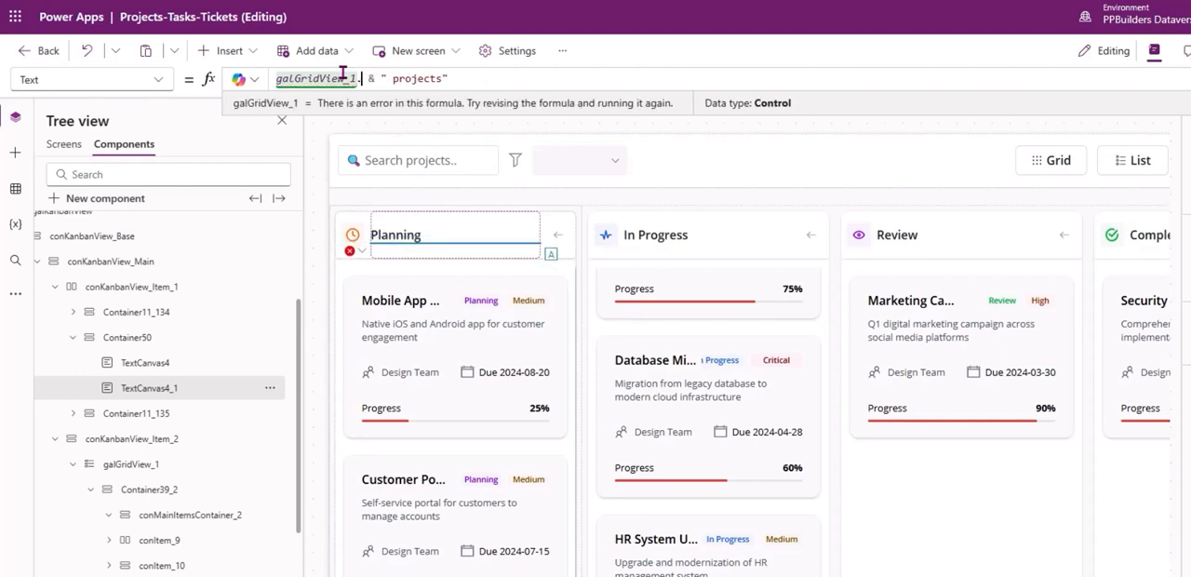
type("ll")
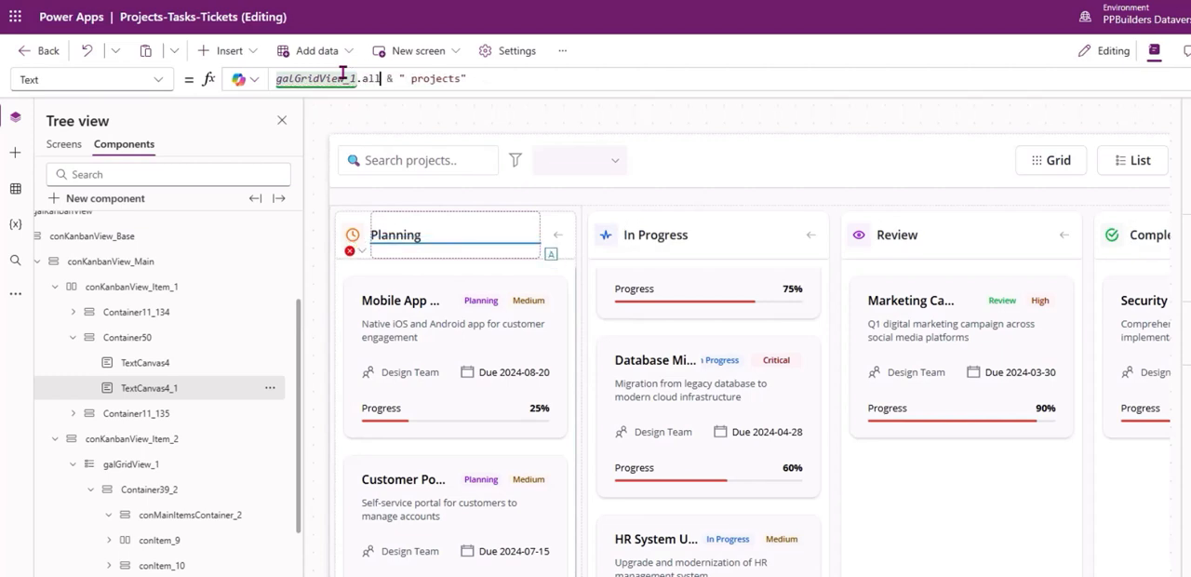
key("Tab")
type("Count")
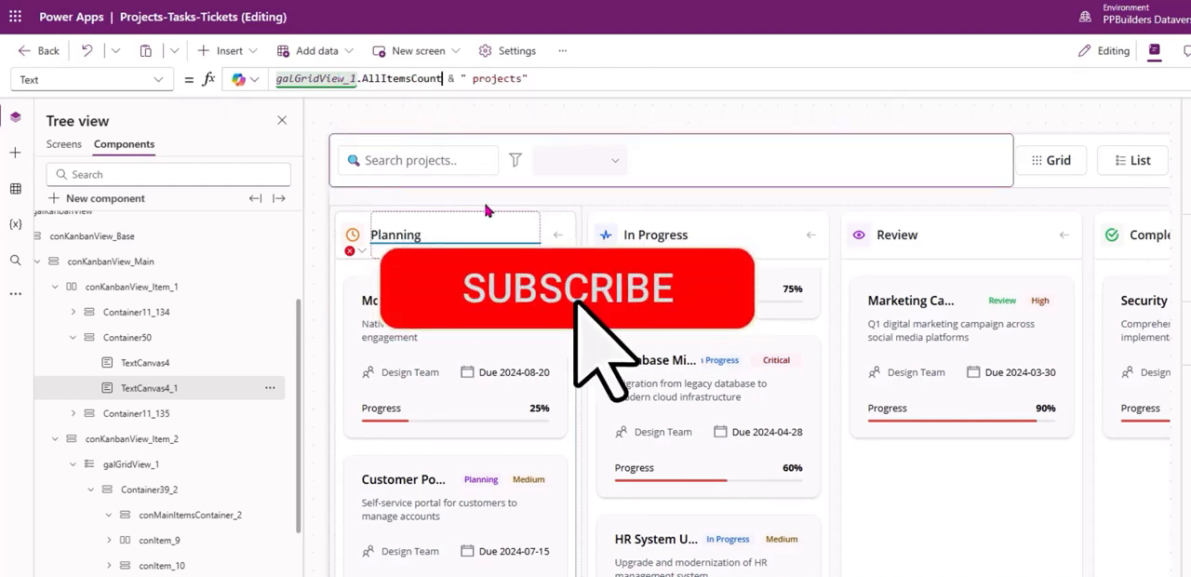
scroll(479, 288, "down", 3)
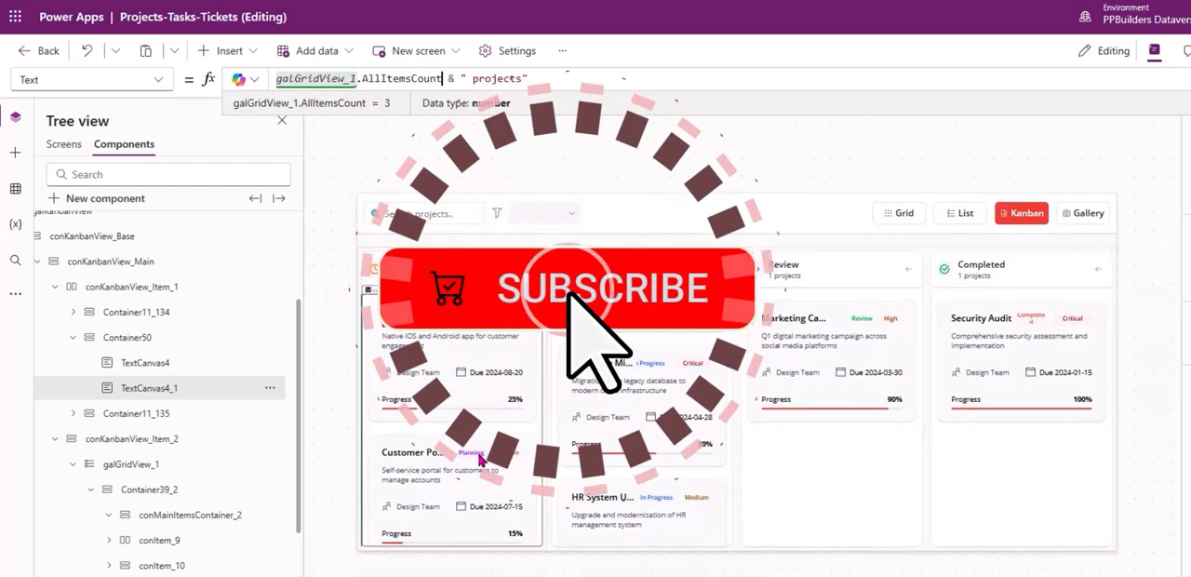